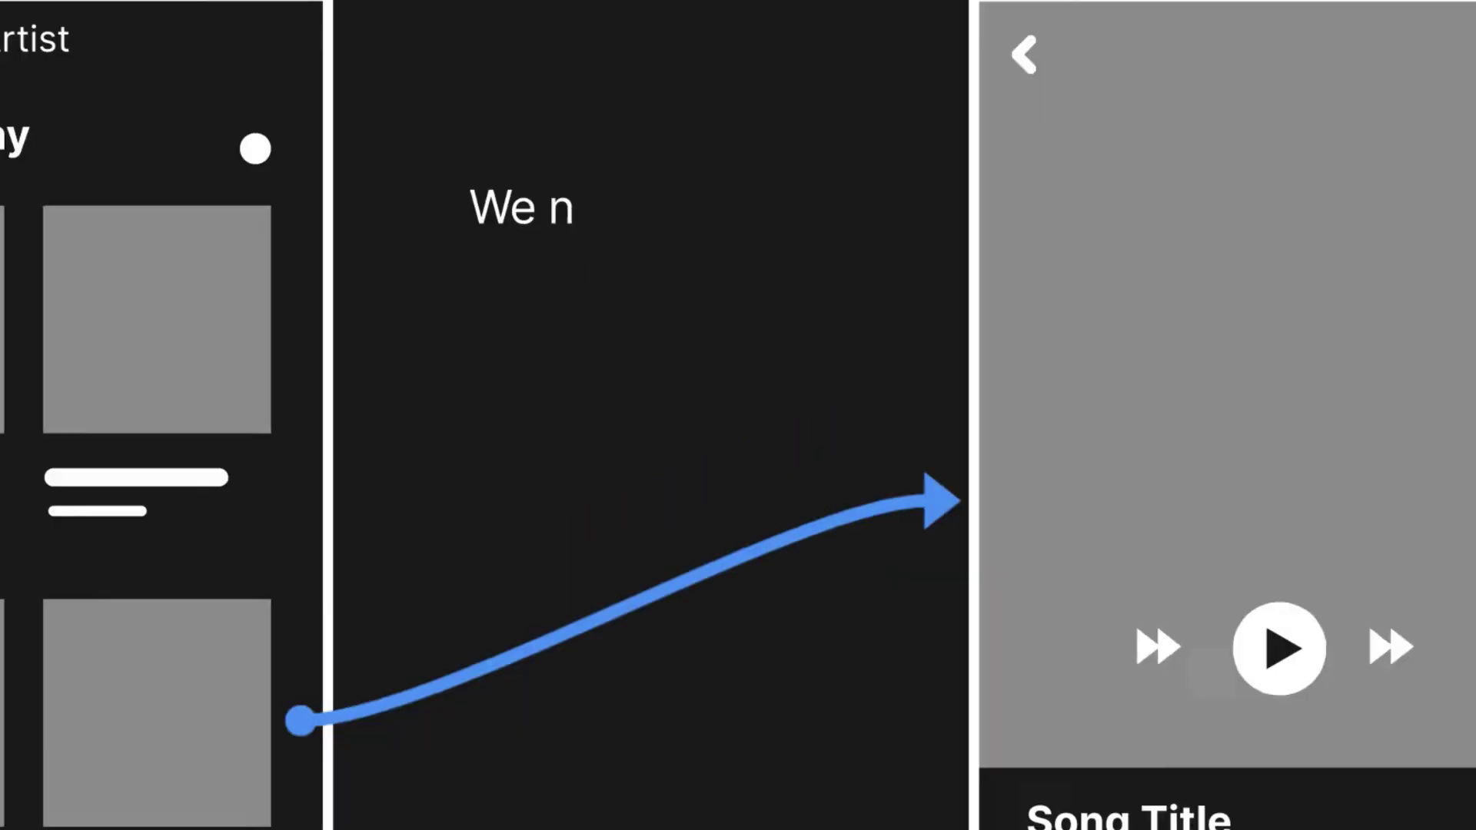
Add text linking New Brand Guide, then draw a blue ellipse, a blue arrow and a white line.
{"action": "type", "text": "eed to incorporate the [[new"}
{"action": "key", "text": "Return"}
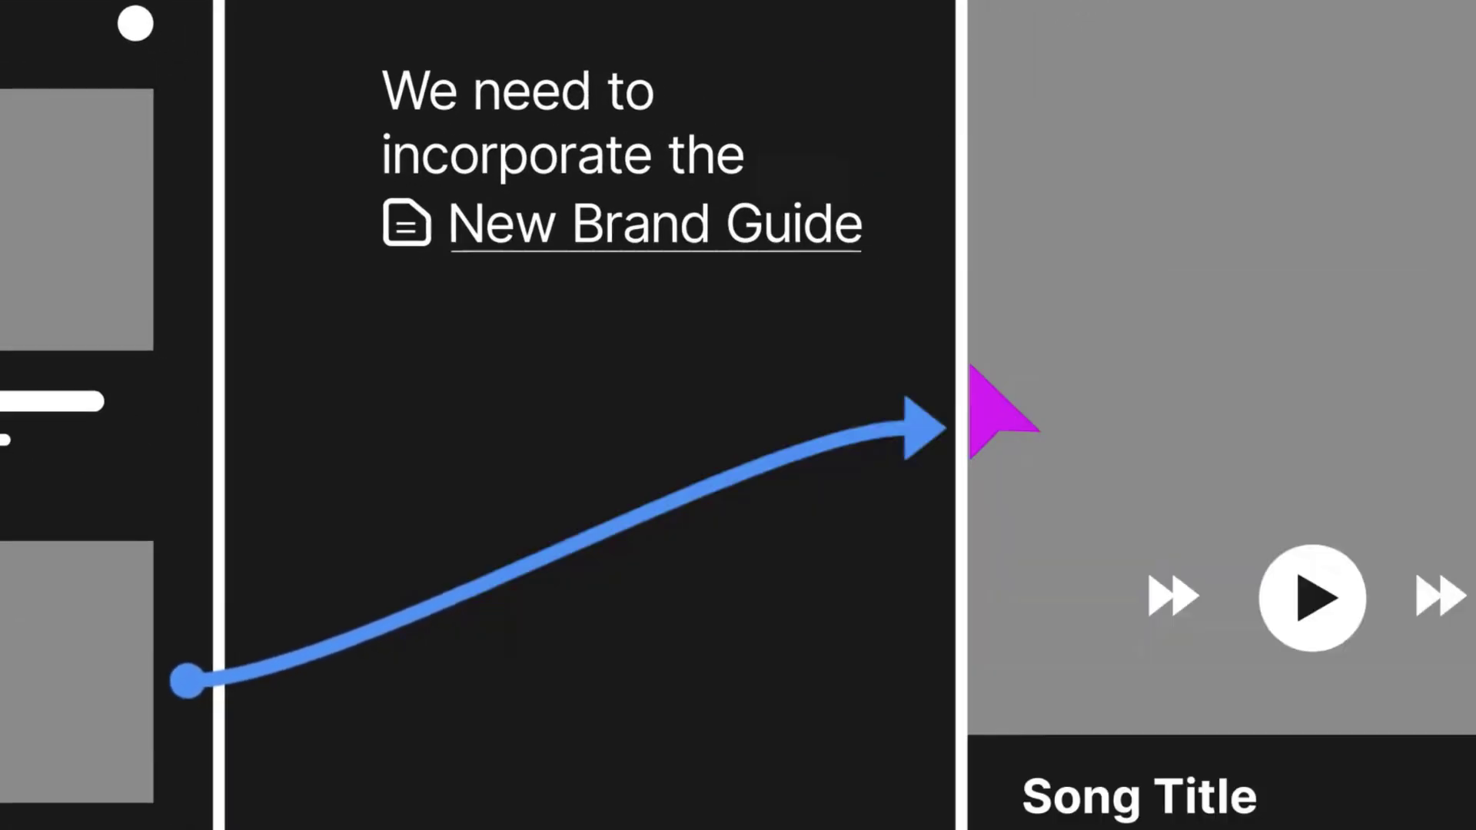
{"action": "mouse_move", "coordinate": [840, 421]}
{"action": "left_mouse_down"}
{"action": "mouse_move", "coordinate": [999, 431]}
{"action": "mouse_move", "coordinate": [917, 425]}
{"action": "left_mouse_up"}
{"action": "mouse_move", "coordinate": [742, 538]}
{"action": "left_mouse_down"}
{"action": "mouse_move", "coordinate": [659, 626]}
{"action": "mouse_move", "coordinate": [669, 636]}
{"action": "left_mouse_up"}
{"action": "mouse_move", "coordinate": [404, 688]}
{"action": "left_mouse_down"}
{"action": "mouse_move", "coordinate": [492, 809]}
{"action": "mouse_move", "coordinate": [448, 781]}
{"action": "mouse_move", "coordinate": [715, 799]}
{"action": "left_mouse_up"}
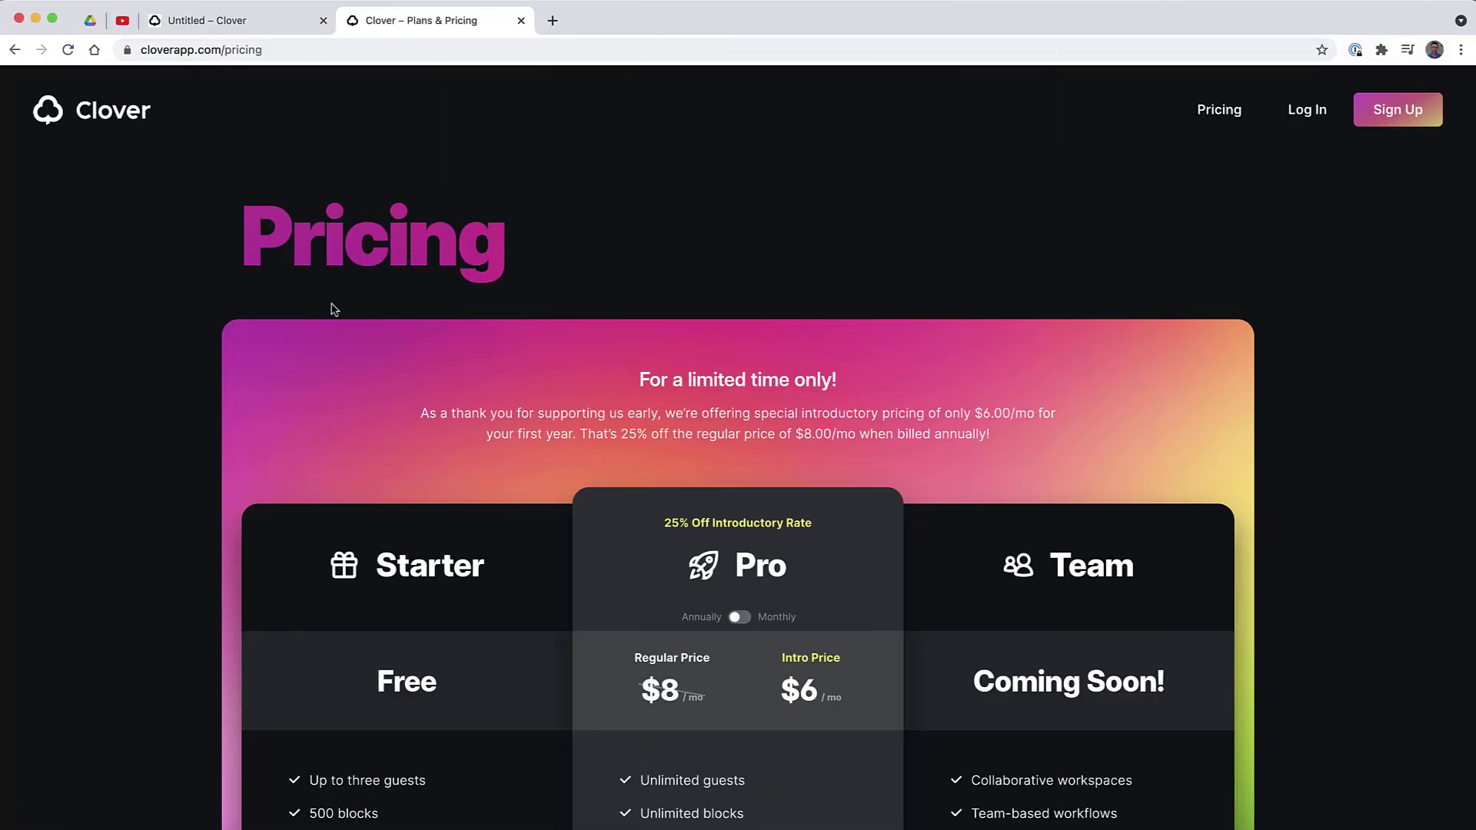
Scroll to the plan cards and switch Pro to monthly, then back to annual pricing.
{"action": "scroll", "coordinate": [302, 384], "scroll_direction": "down", "scroll_amount": 3}
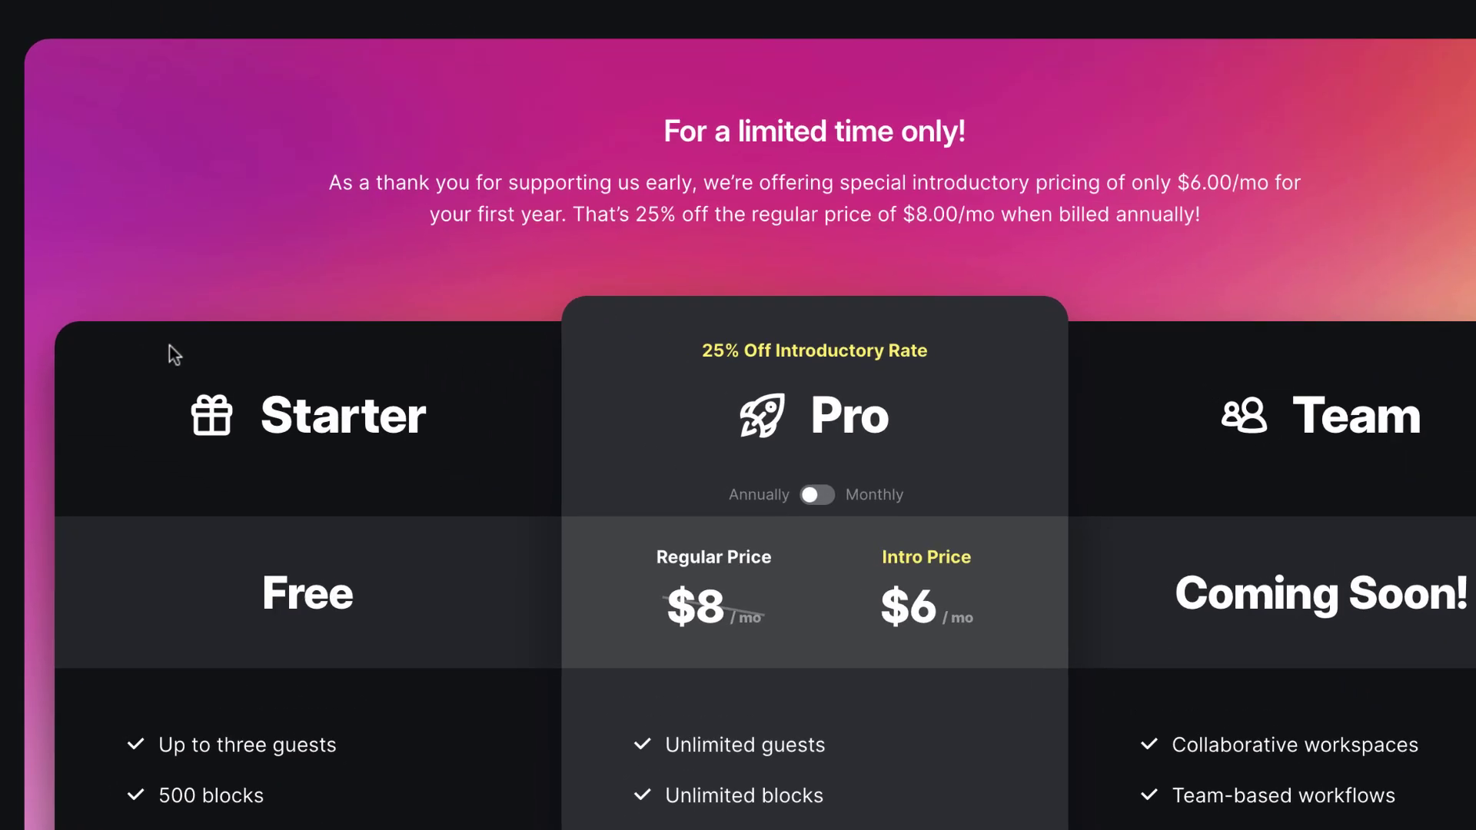
{"action": "scroll", "coordinate": [169, 346], "scroll_direction": "down", "scroll_amount": 4}
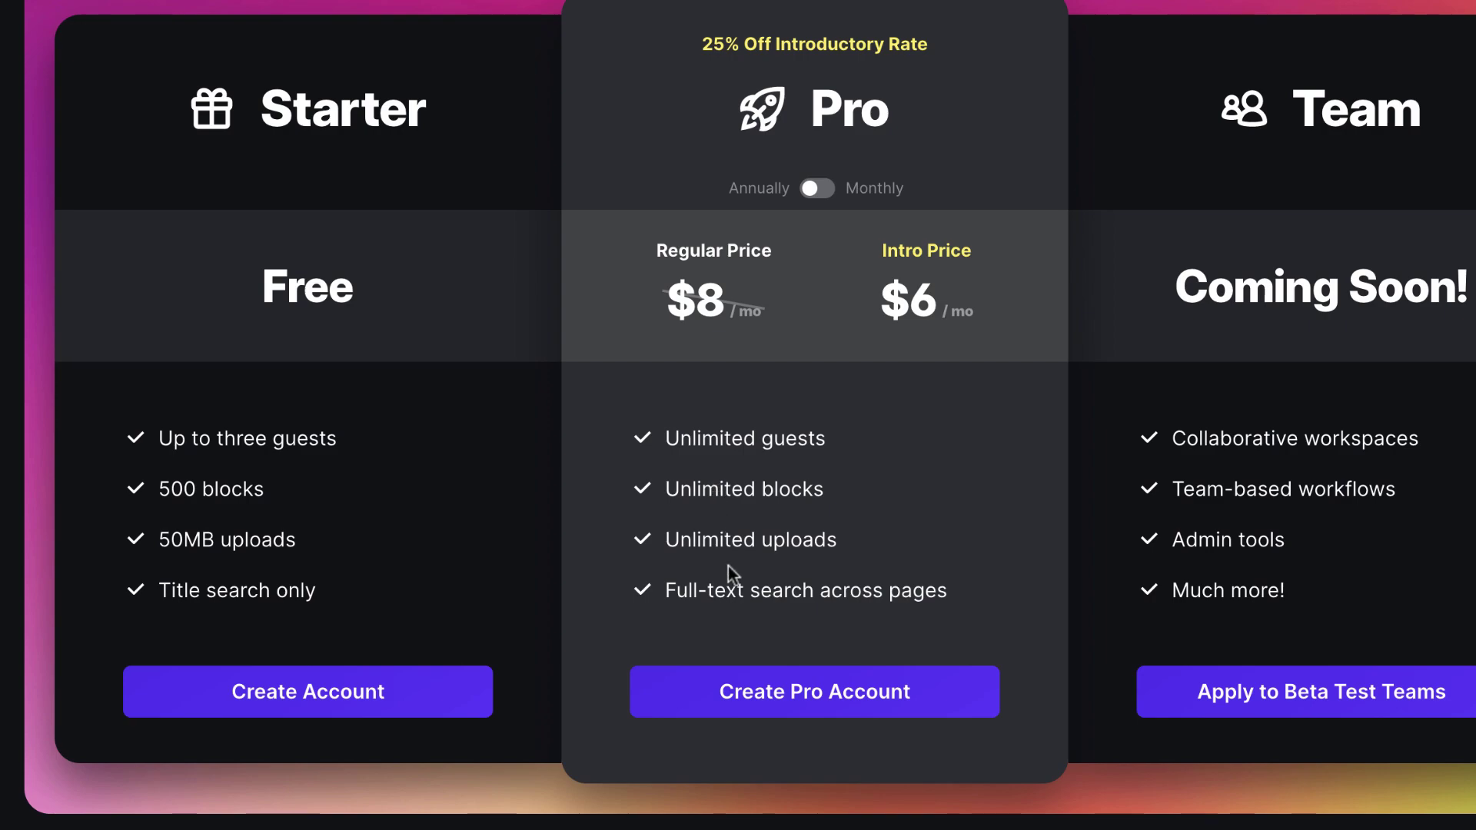
{"action": "left_click", "coordinate": [818, 194]}
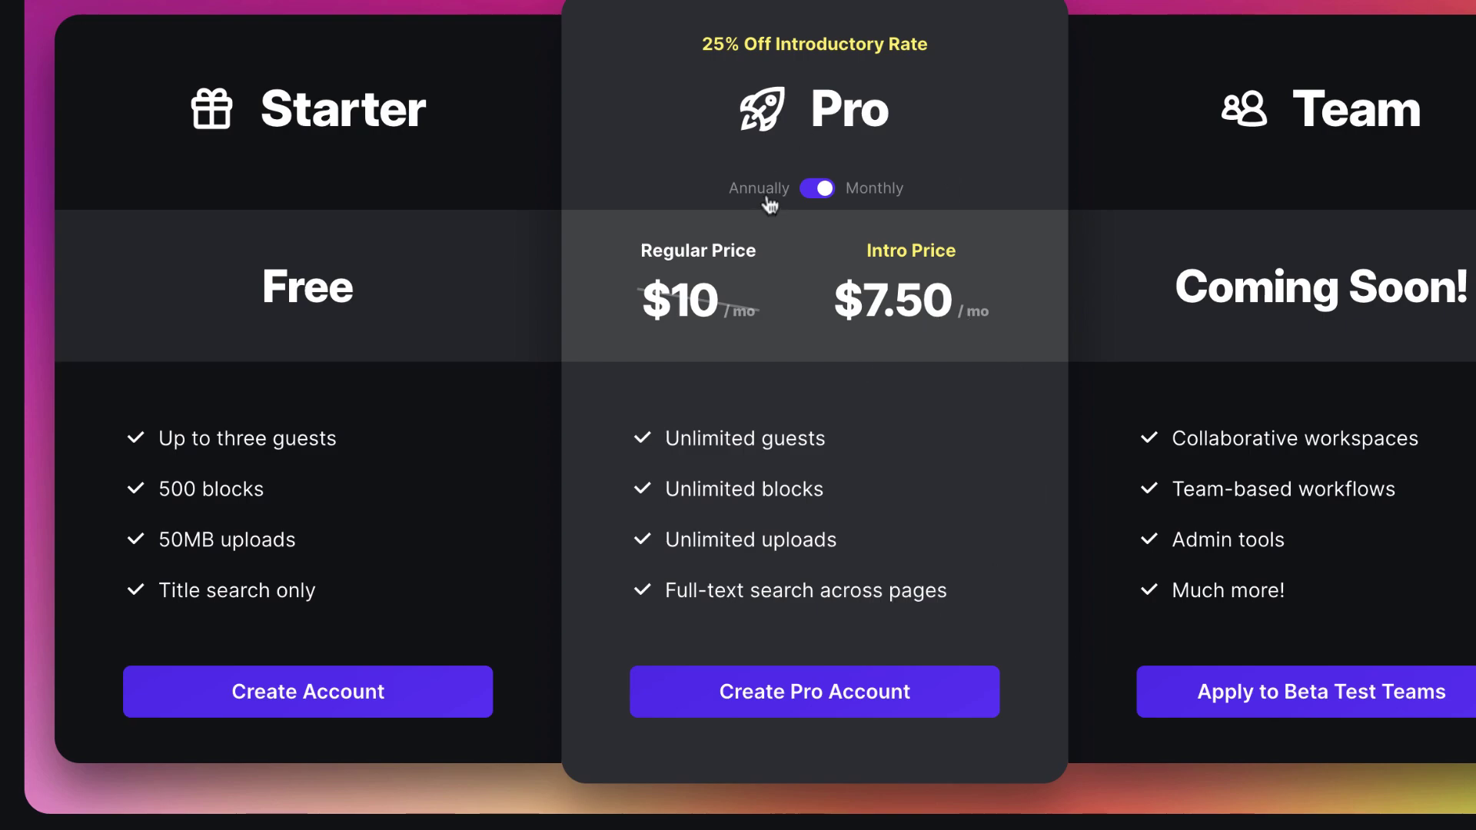
{"action": "left_click", "coordinate": [819, 193]}
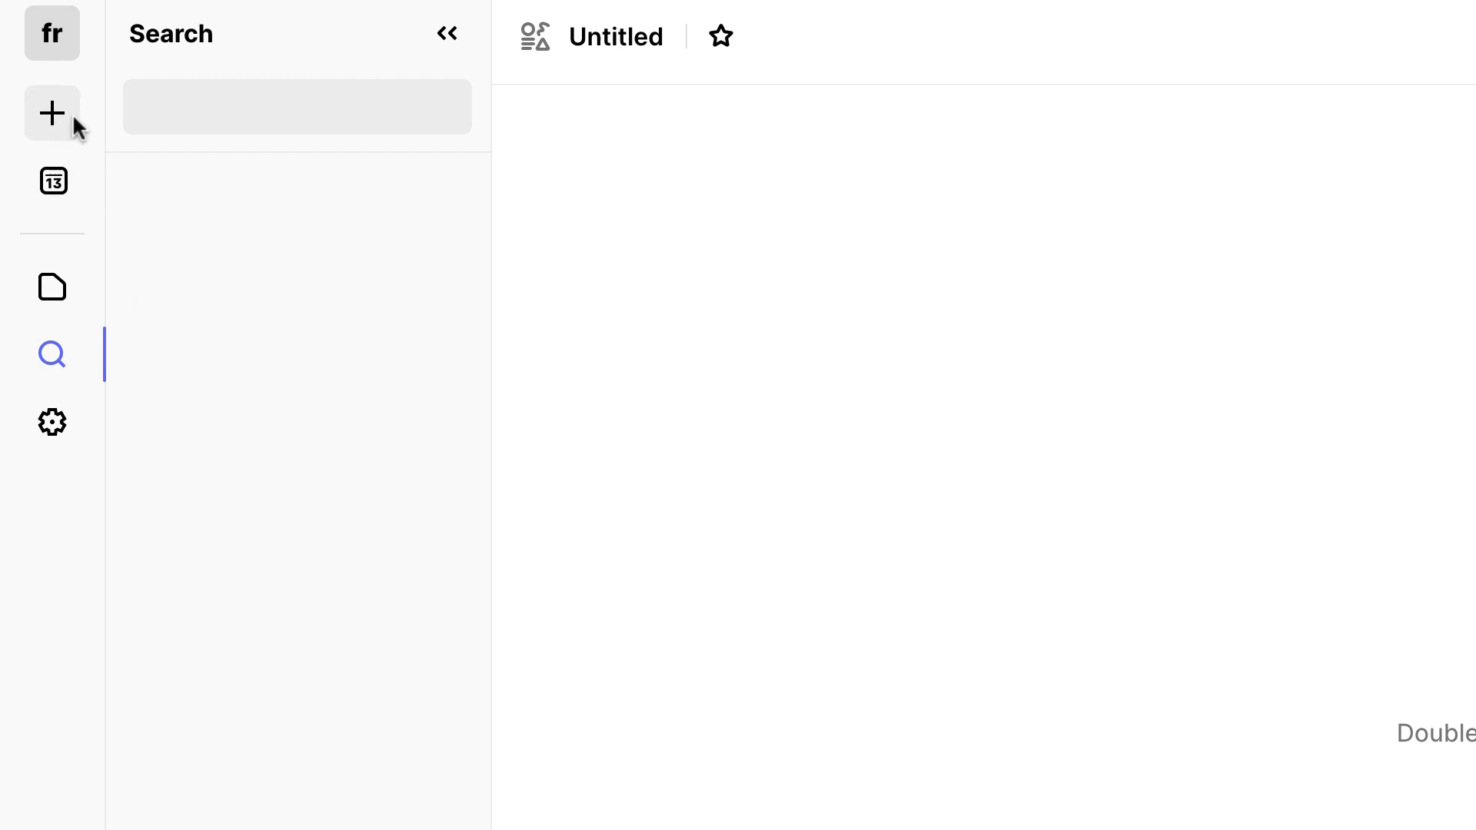
Create a blank surface titled 'Demo 1' and collapse the search panel beside it.
{"action": "left_click", "coordinate": [88, 140]}
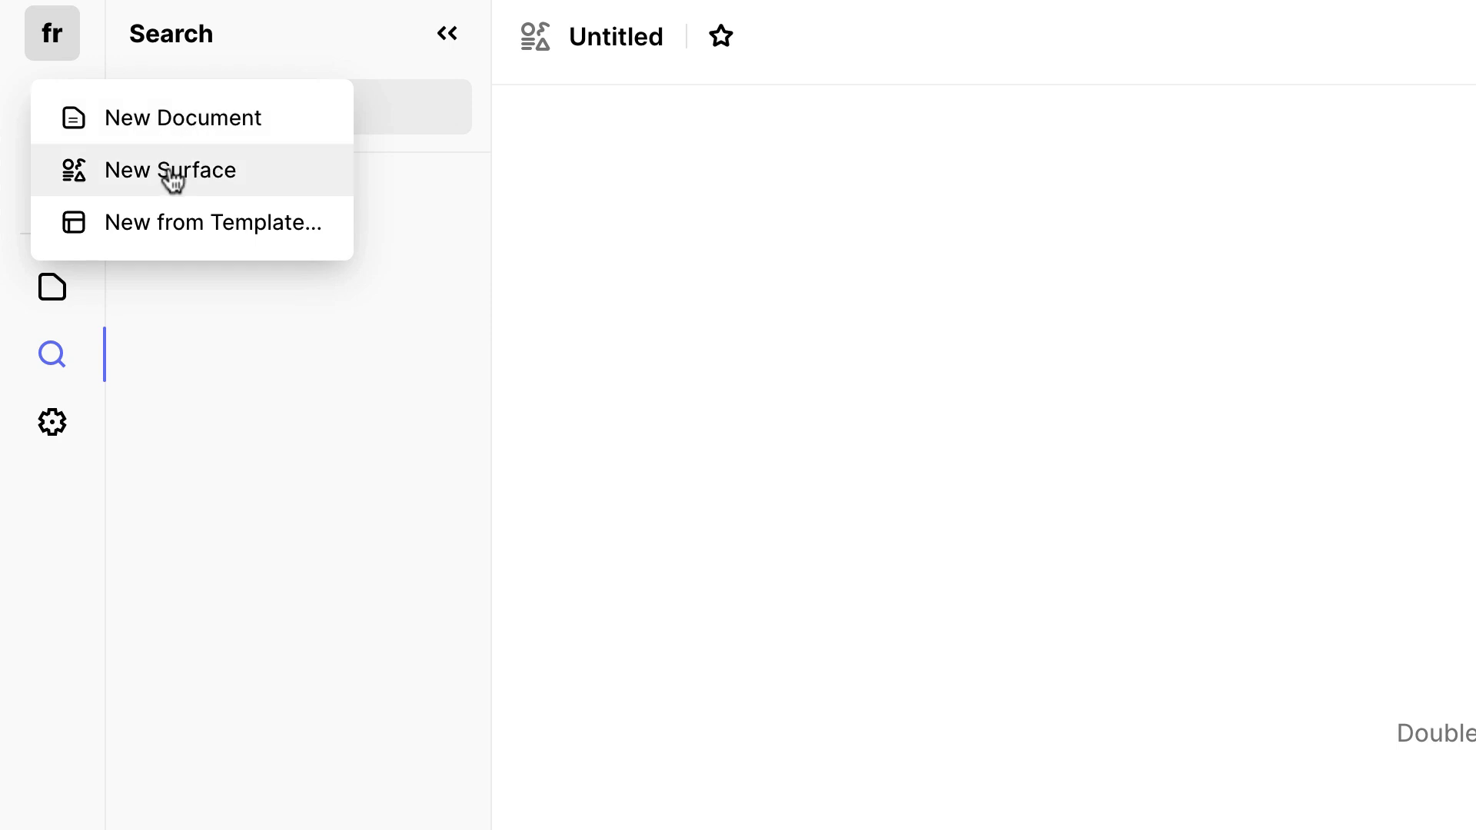
{"action": "left_click", "coordinate": [209, 181]}
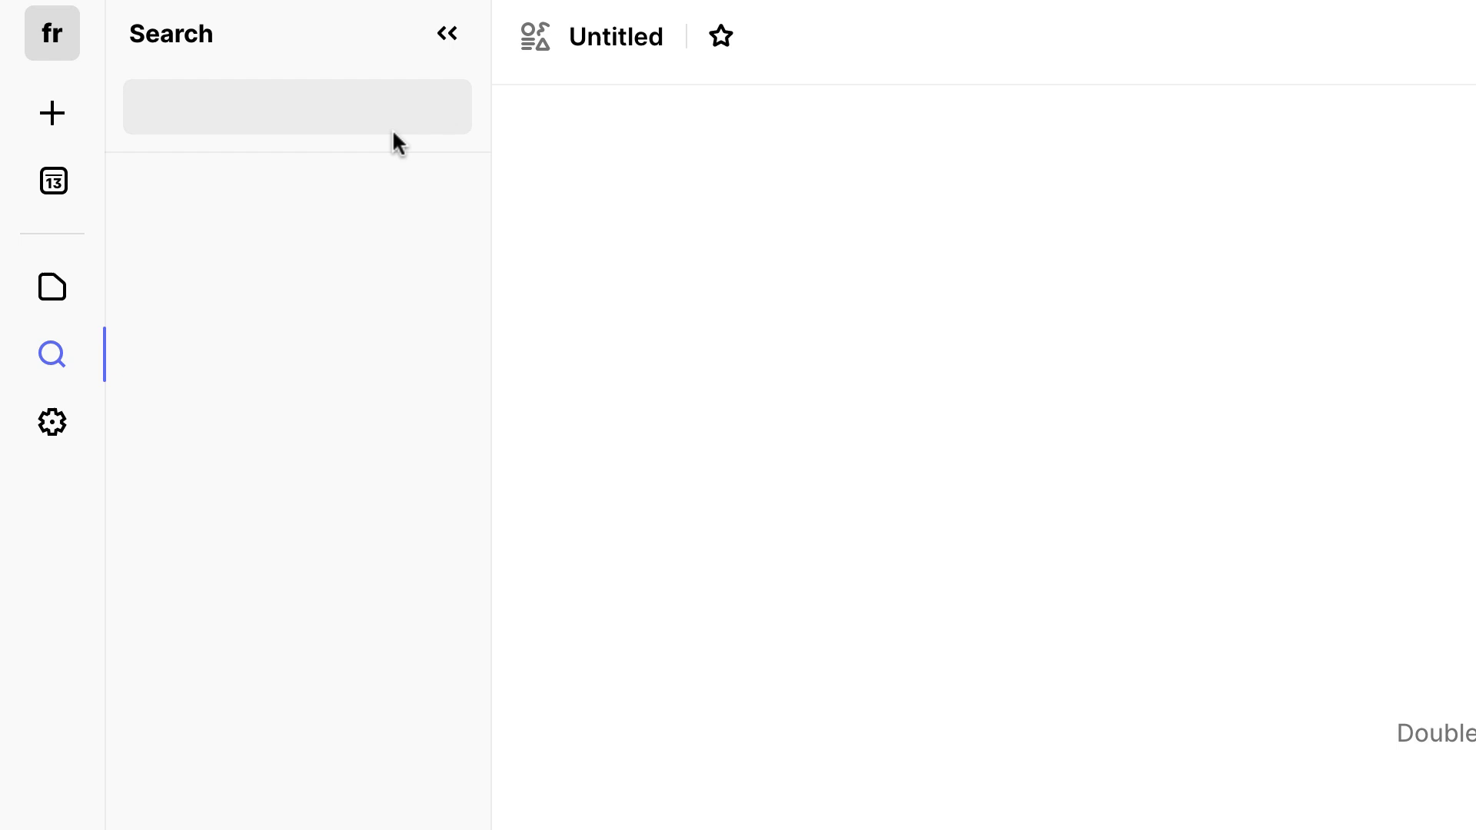
{"action": "left_click", "coordinate": [584, 36]}
{"action": "double_click", "coordinate": [584, 36]}
{"action": "type", "text": "Demo 1"}
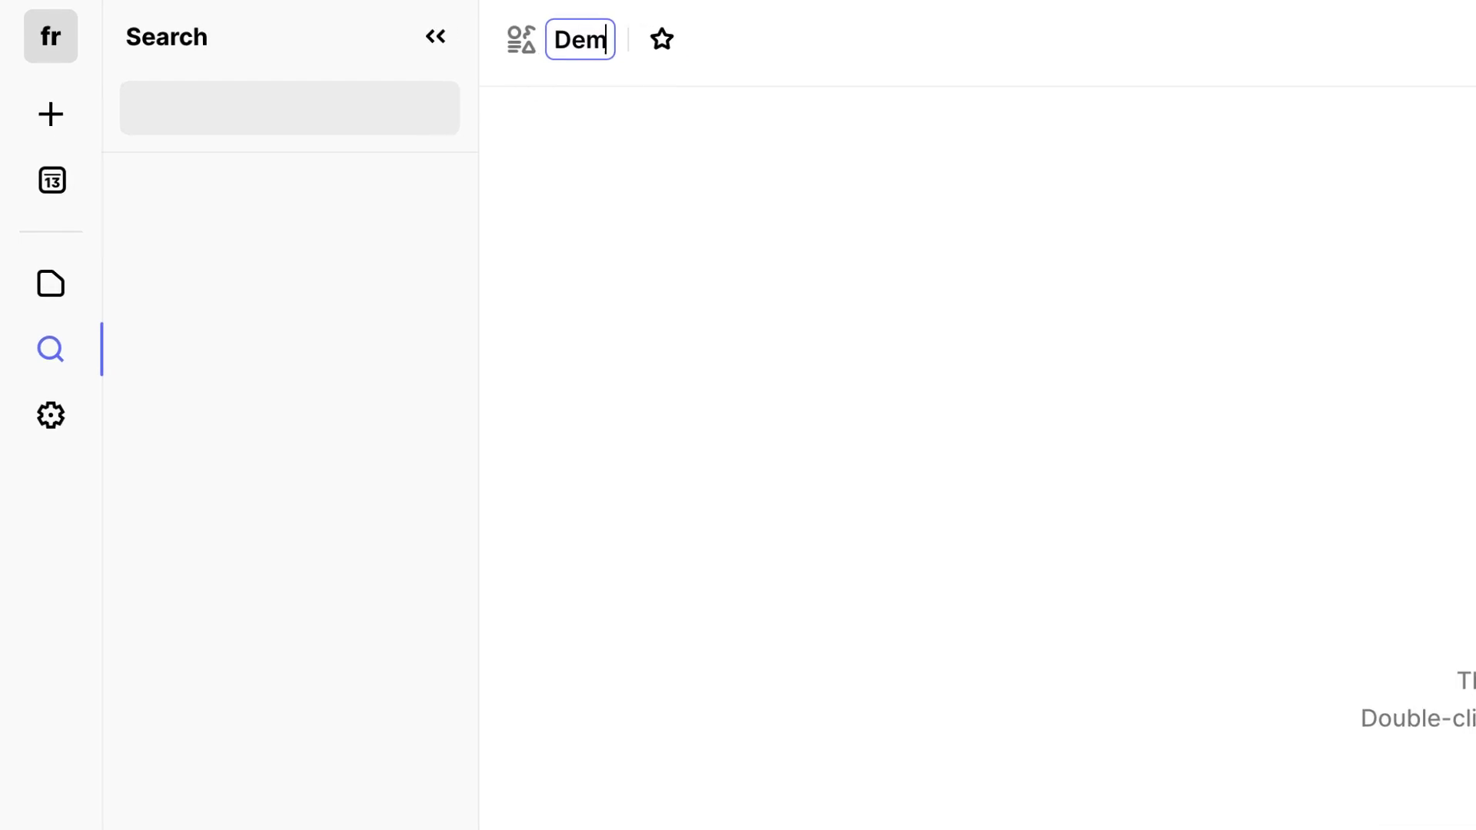
{"action": "key", "text": "Return"}
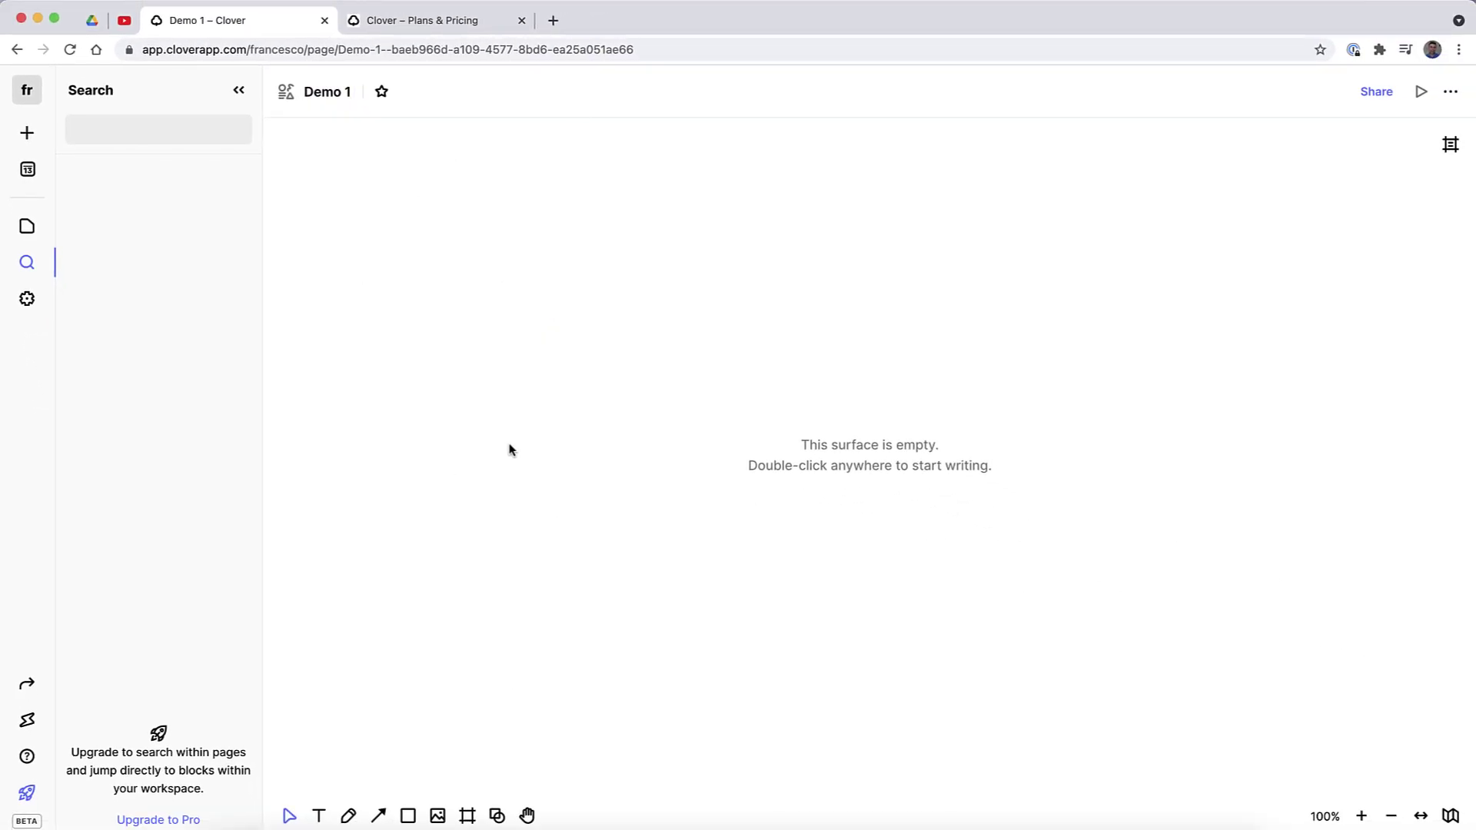
{"action": "left_click", "coordinate": [241, 91]}
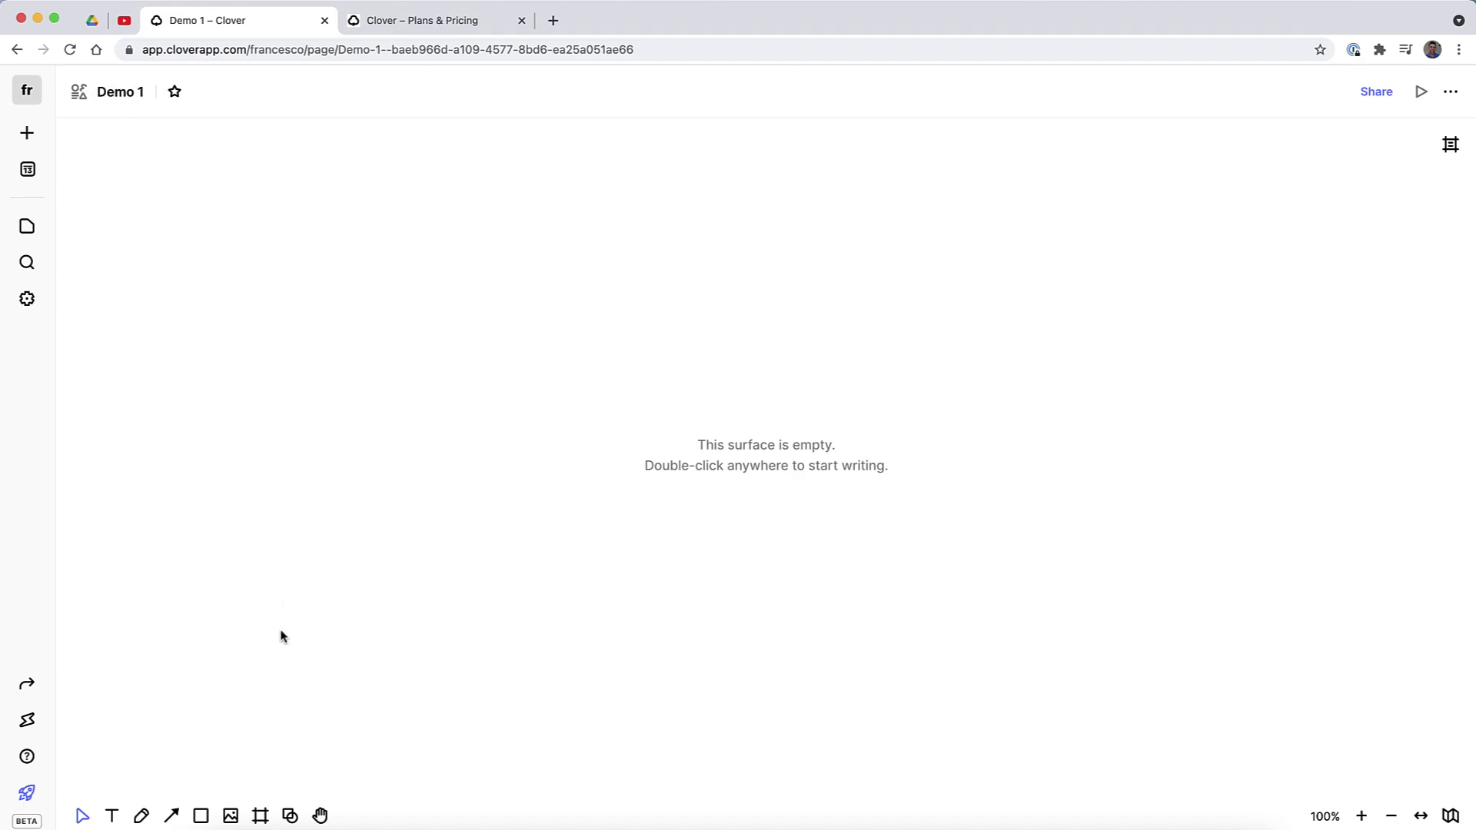
Add a 'Video Ideas' text label on the empty surface.
{"action": "left_click_drag", "start_coordinate": [382, 267], "coordinate": [428, 323]}
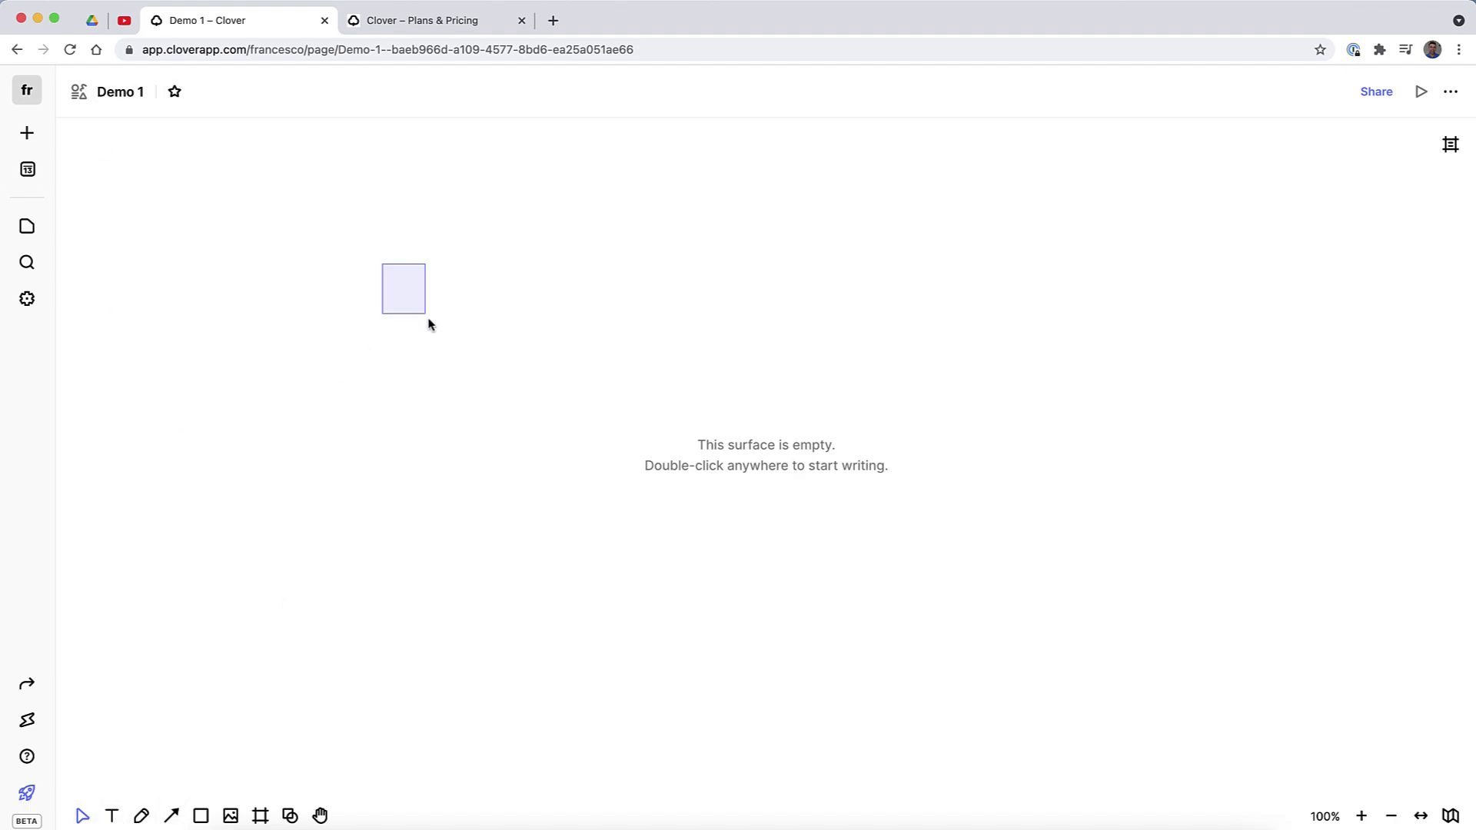
{"action": "left_click_drag", "start_coordinate": [399, 222], "coordinate": [890, 402]}
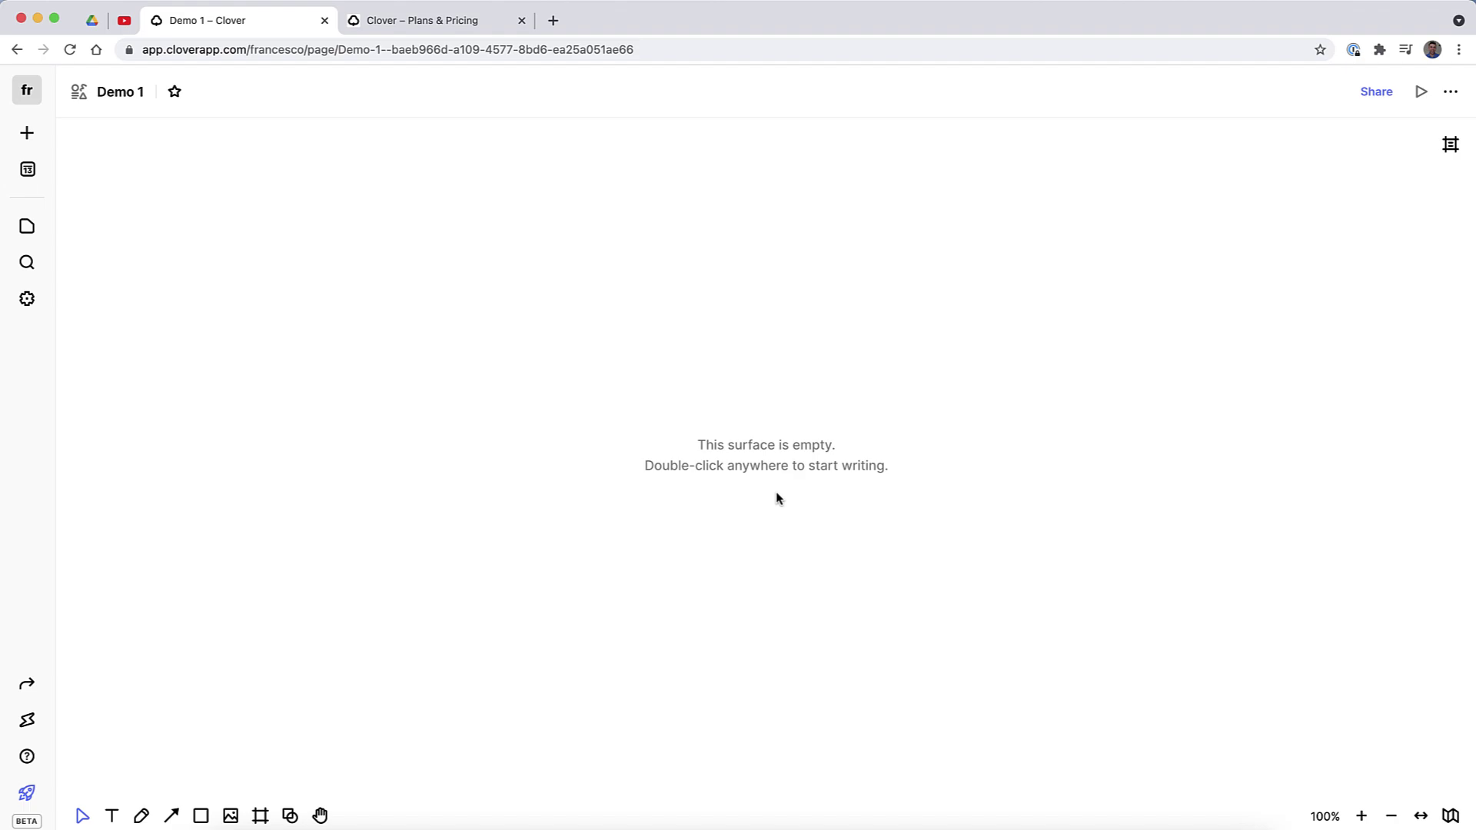
{"action": "double_click", "coordinate": [489, 337]}
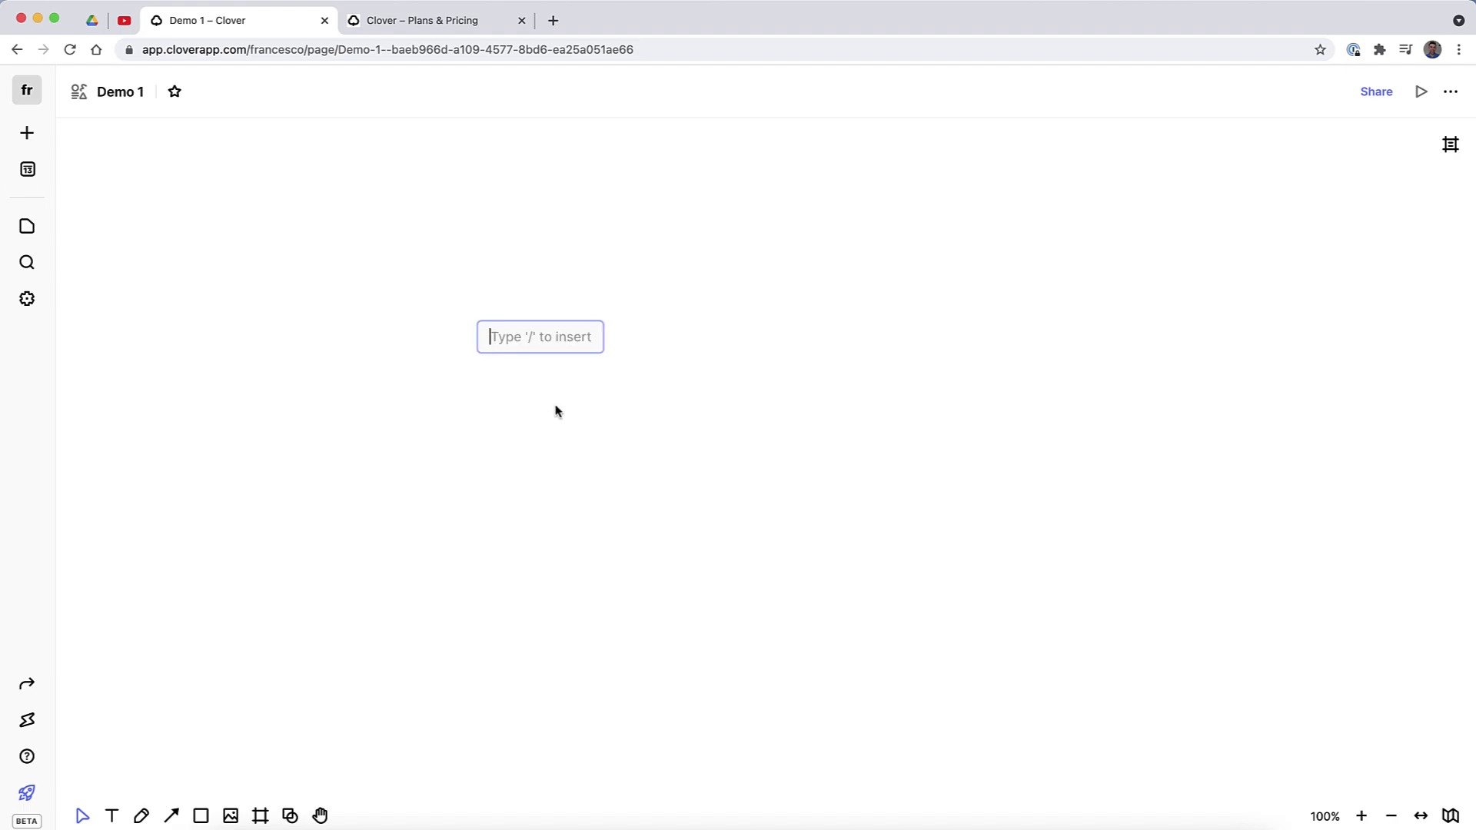
{"action": "type", "text": "Video Ideas"}
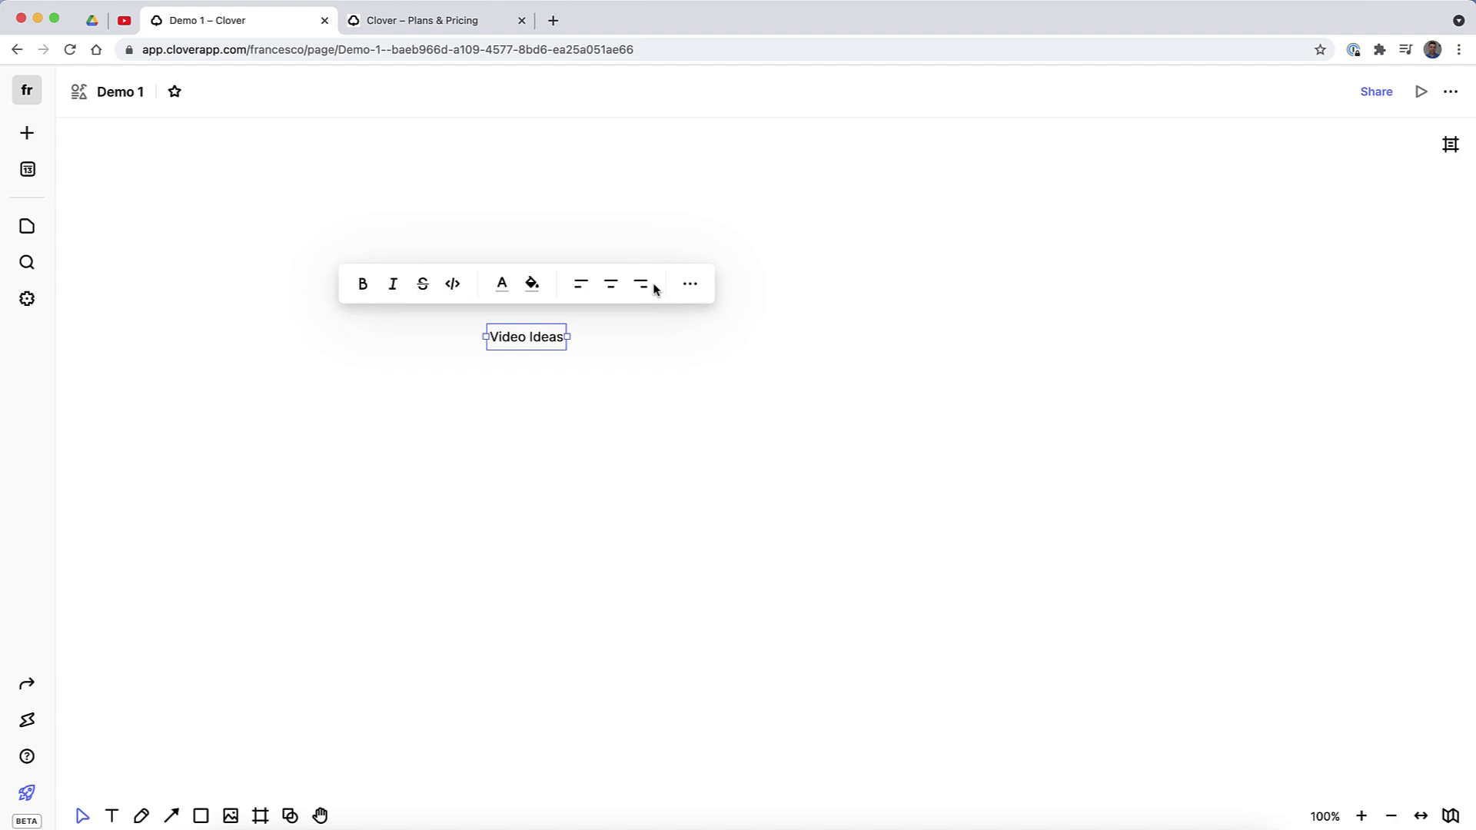
Draw a box below the label, thicken its border and narrow it from the right edge.
{"action": "left_click", "coordinate": [201, 815]}
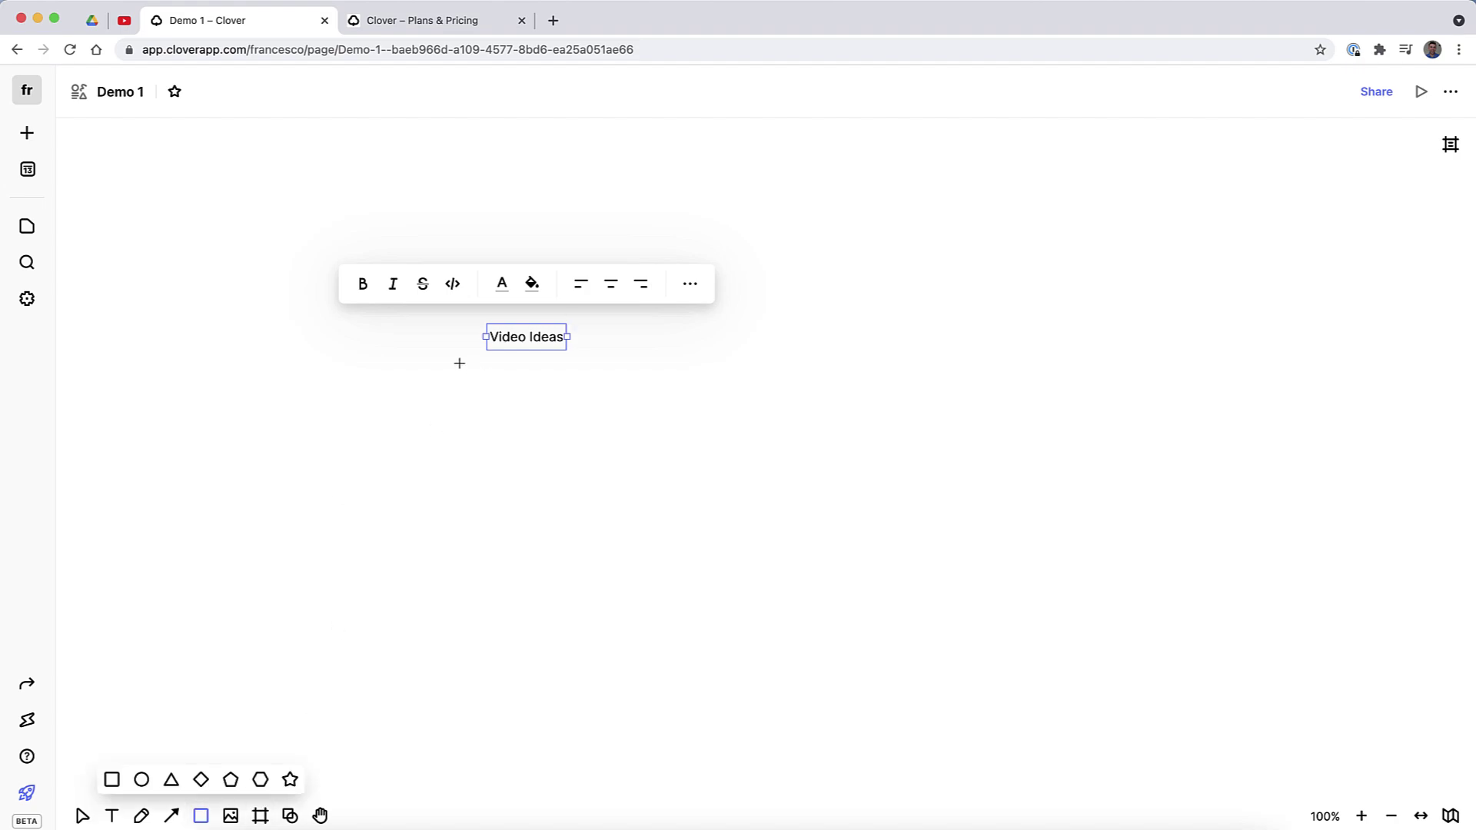
{"action": "left_click_drag", "start_coordinate": [444, 359], "coordinate": [774, 550]}
{"action": "left_click", "coordinate": [691, 607]}
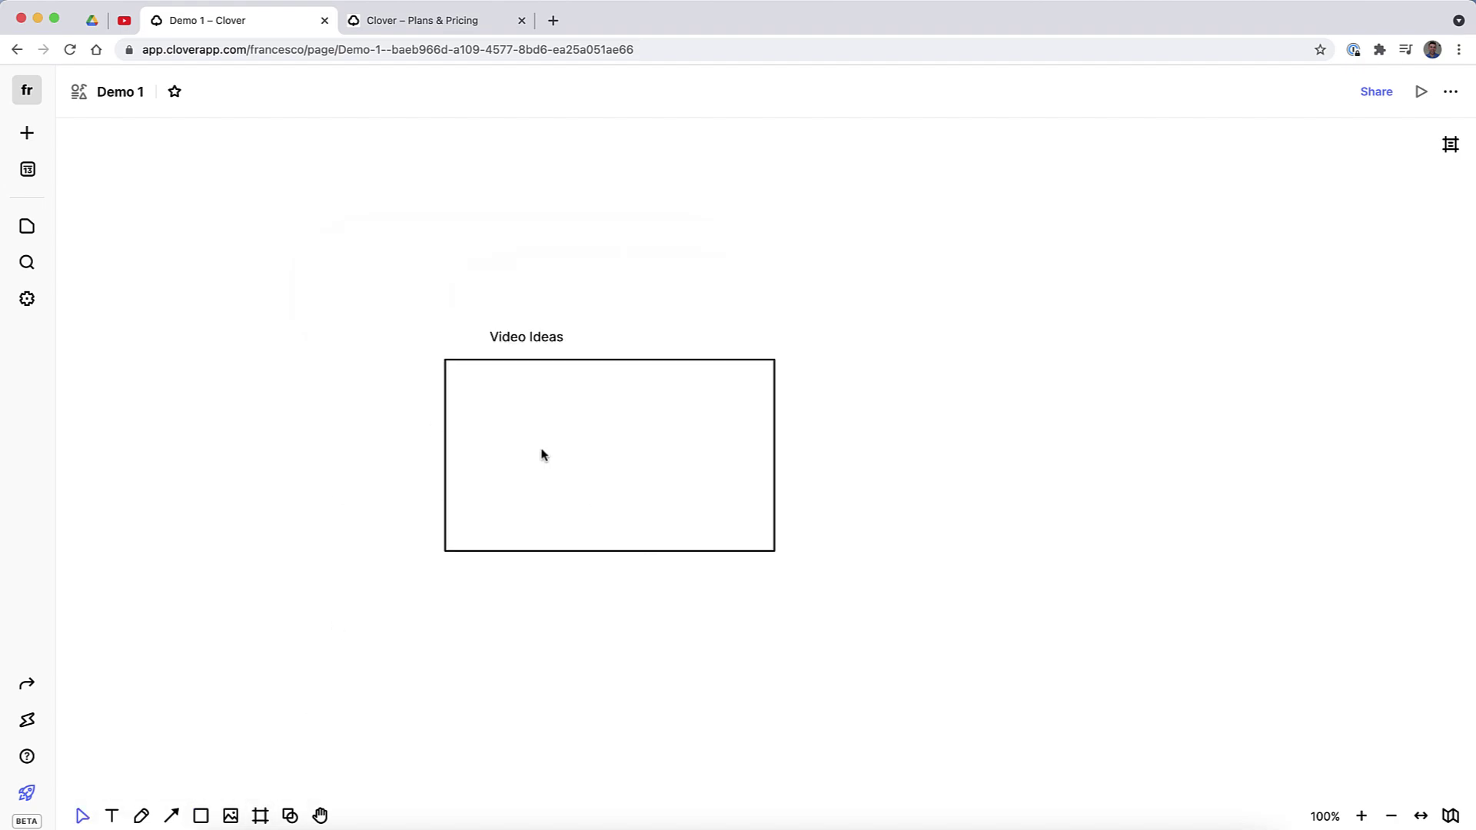
{"action": "left_click", "coordinate": [534, 361]}
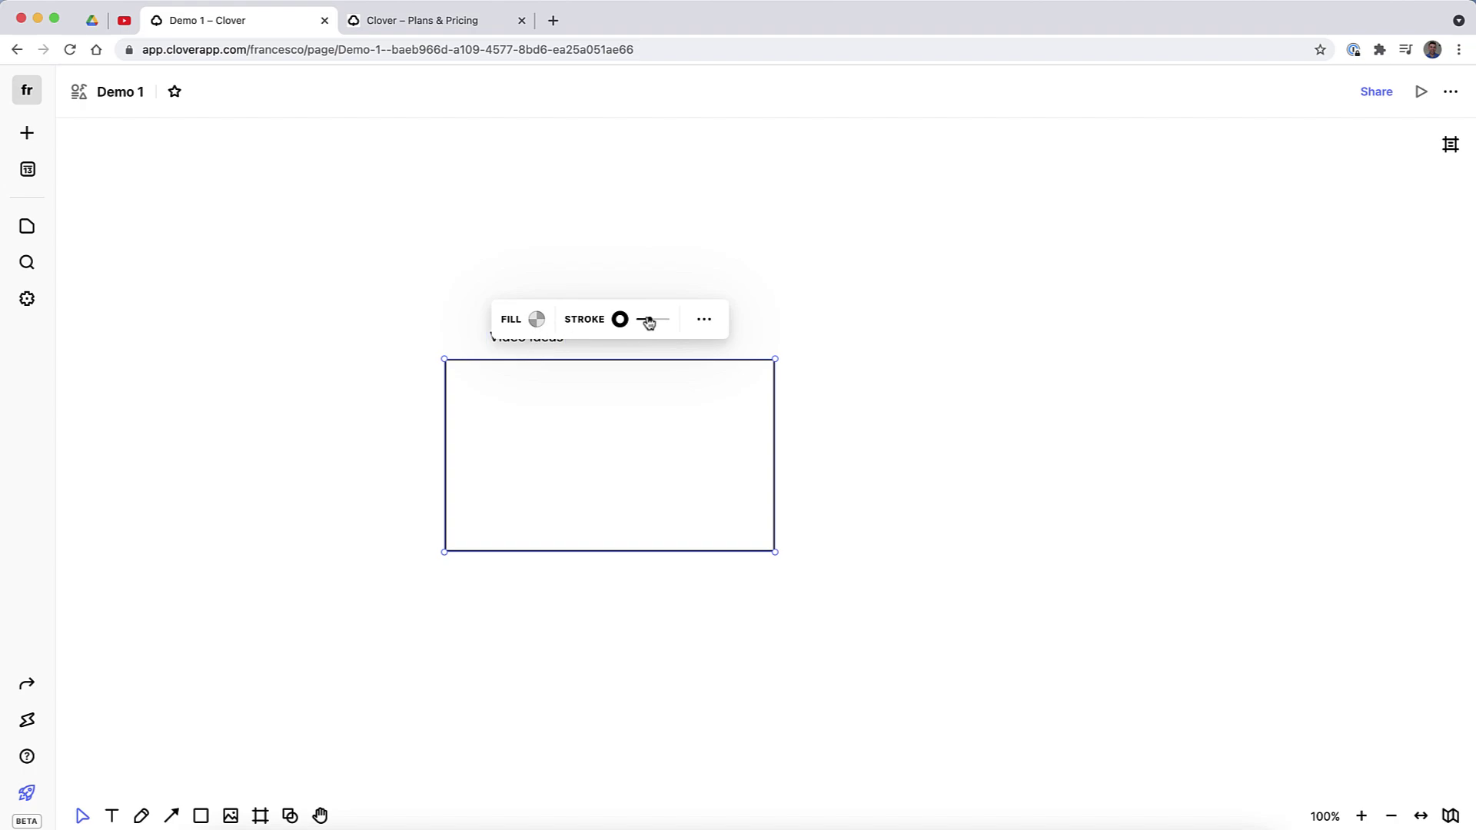
{"action": "left_click_drag", "start_coordinate": [646, 320], "coordinate": [657, 323]}
{"action": "left_click", "coordinate": [638, 684]}
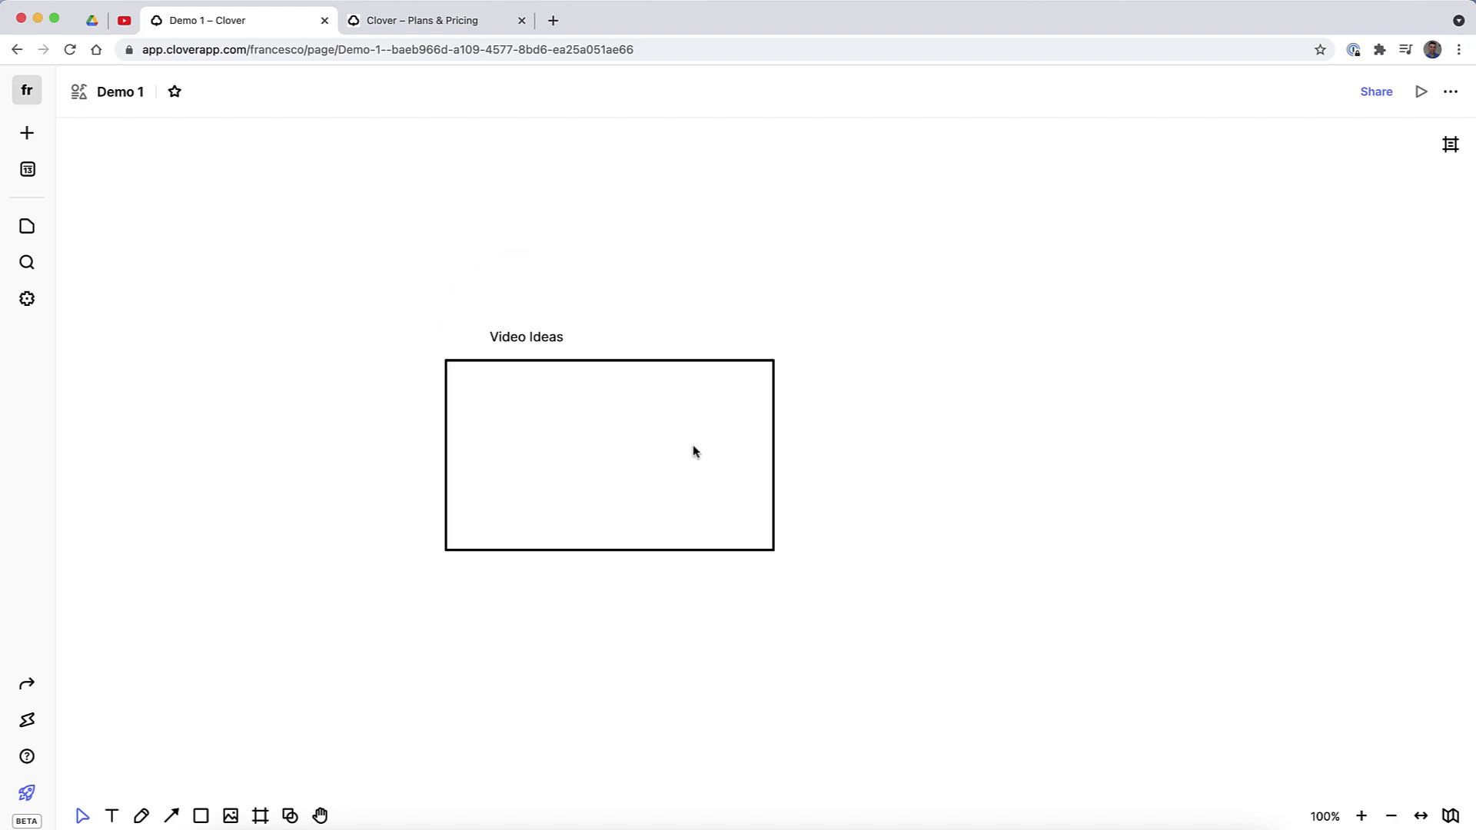
{"action": "left_click", "coordinate": [661, 450]}
{"action": "left_click", "coordinate": [172, 815]}
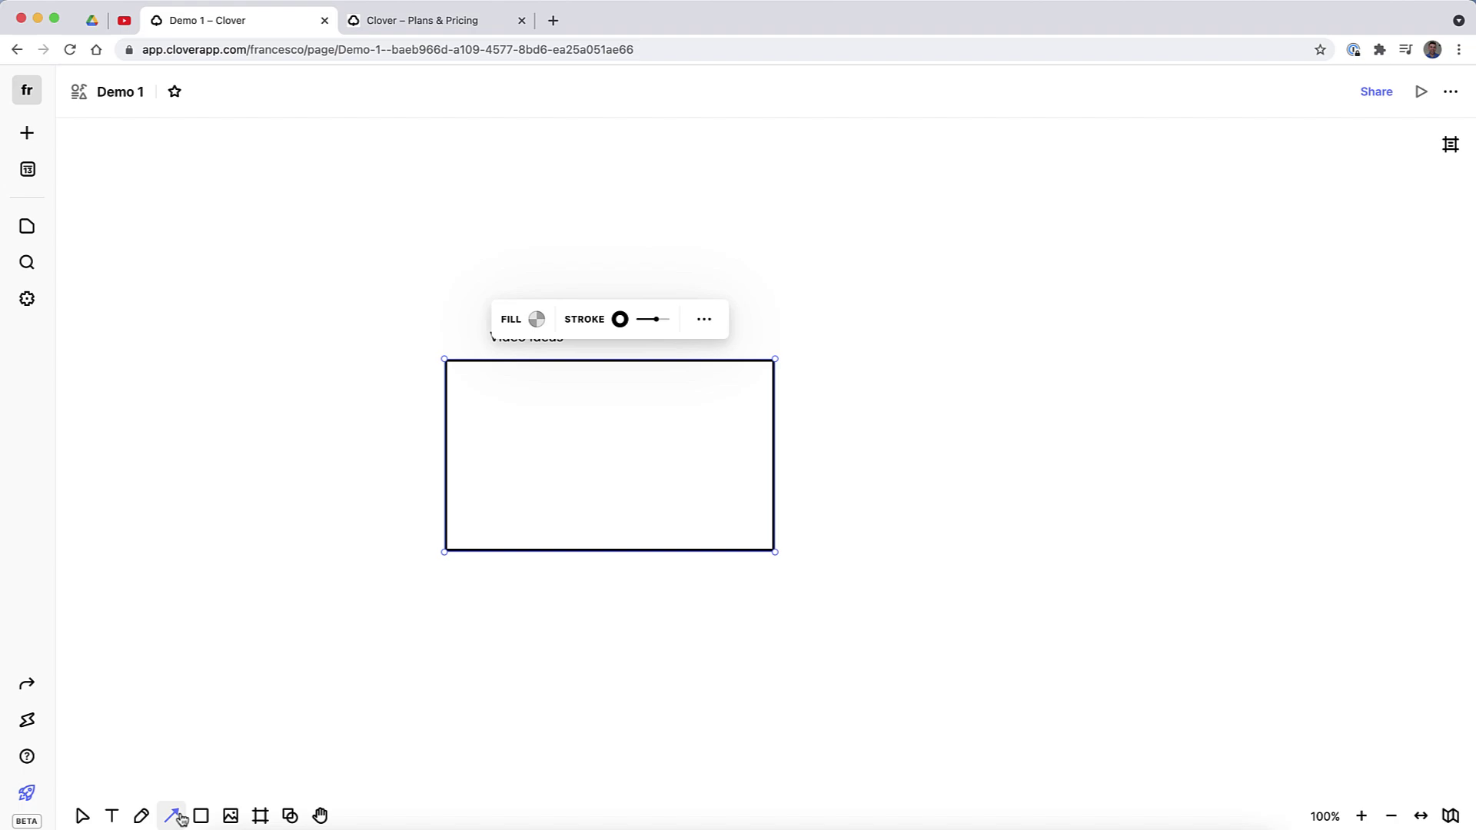
{"action": "mouse_move", "coordinate": [774, 440]}
{"action": "left_mouse_down"}
{"action": "mouse_move", "coordinate": [970, 437]}
{"action": "mouse_move", "coordinate": [670, 477]}
{"action": "left_mouse_up"}
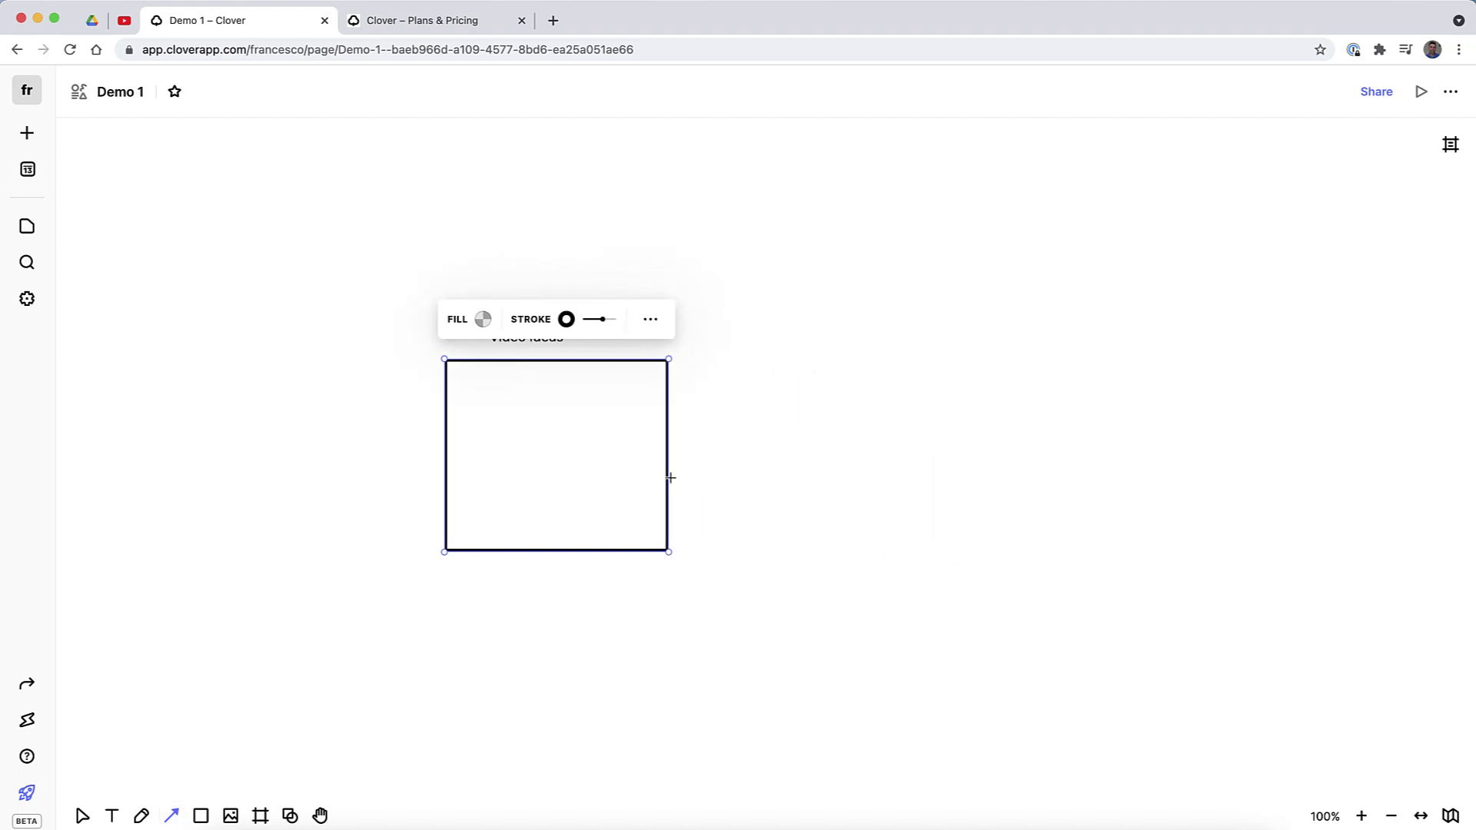
Draw a styled line right from the box's top-right corner, then a line down from its end.
{"action": "left_click_drag", "start_coordinate": [671, 355], "coordinate": [891, 350]}
{"action": "left_click", "coordinate": [782, 310]}
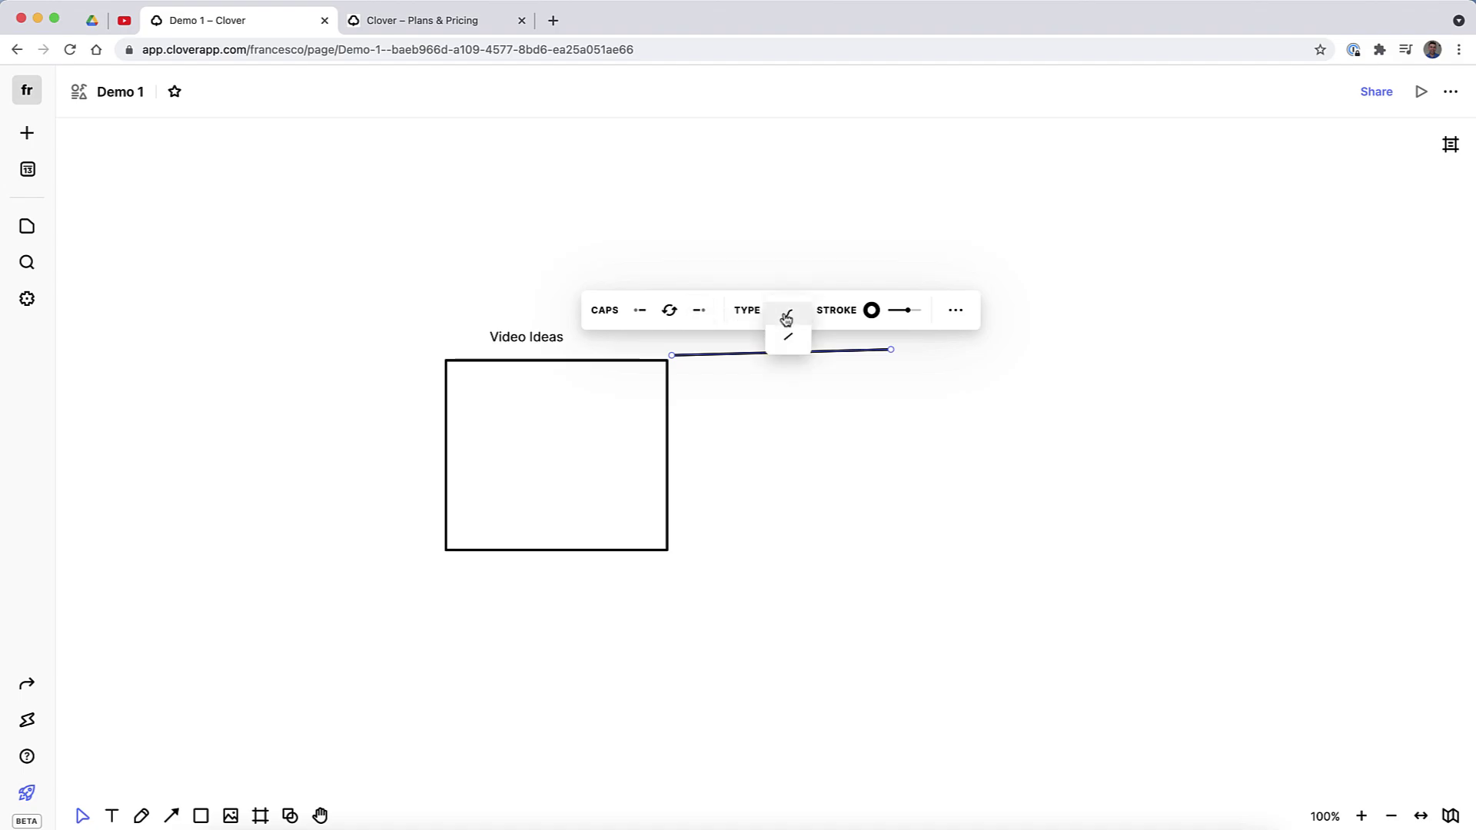
{"action": "left_click", "coordinate": [789, 337]}
{"action": "left_click", "coordinate": [782, 309]}
{"action": "left_click", "coordinate": [787, 332]}
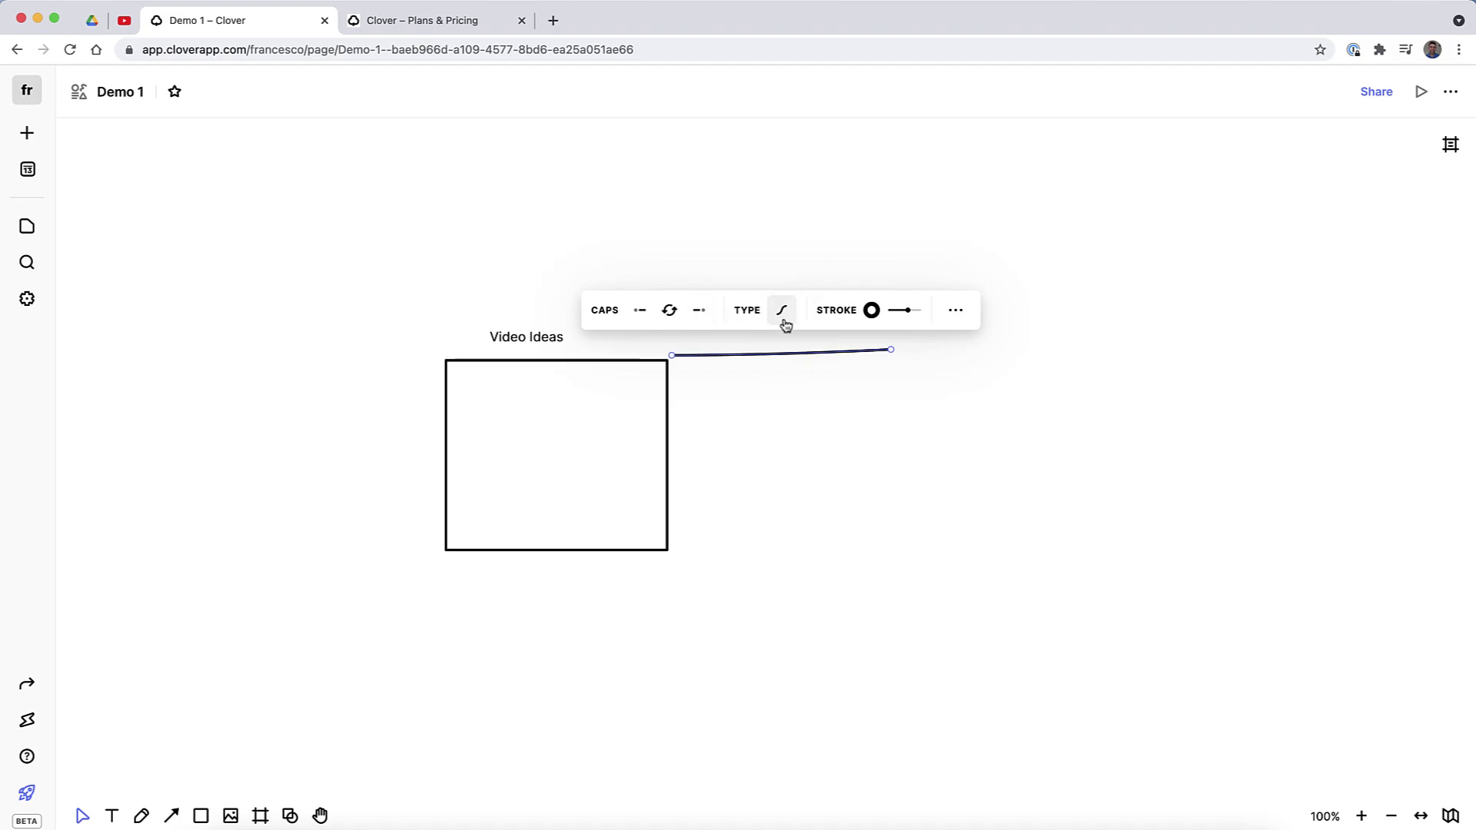
{"action": "left_click", "coordinate": [722, 536]}
{"action": "left_click", "coordinate": [172, 819]}
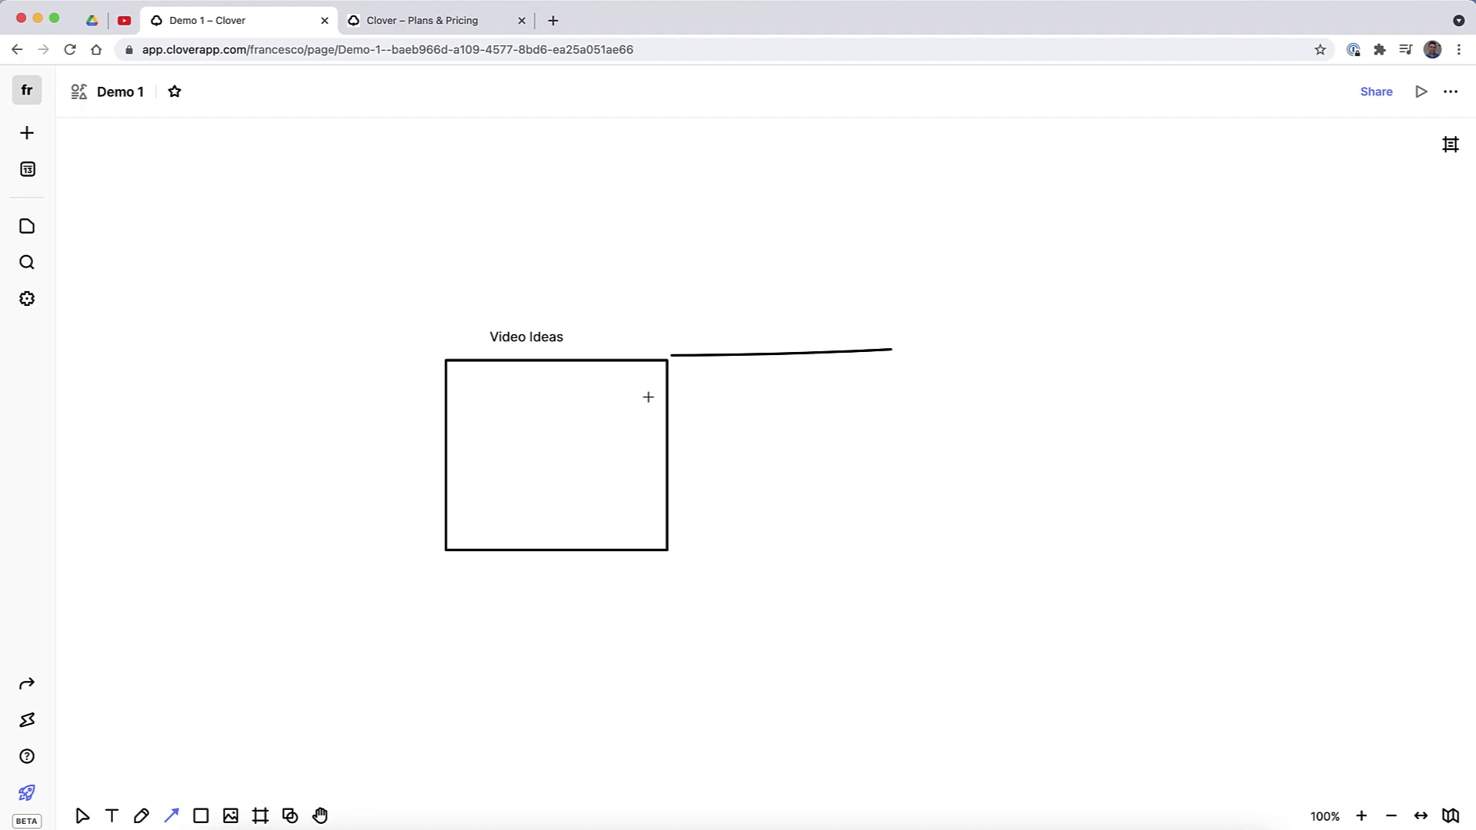
{"action": "left_click_drag", "start_coordinate": [895, 351], "coordinate": [871, 499]}
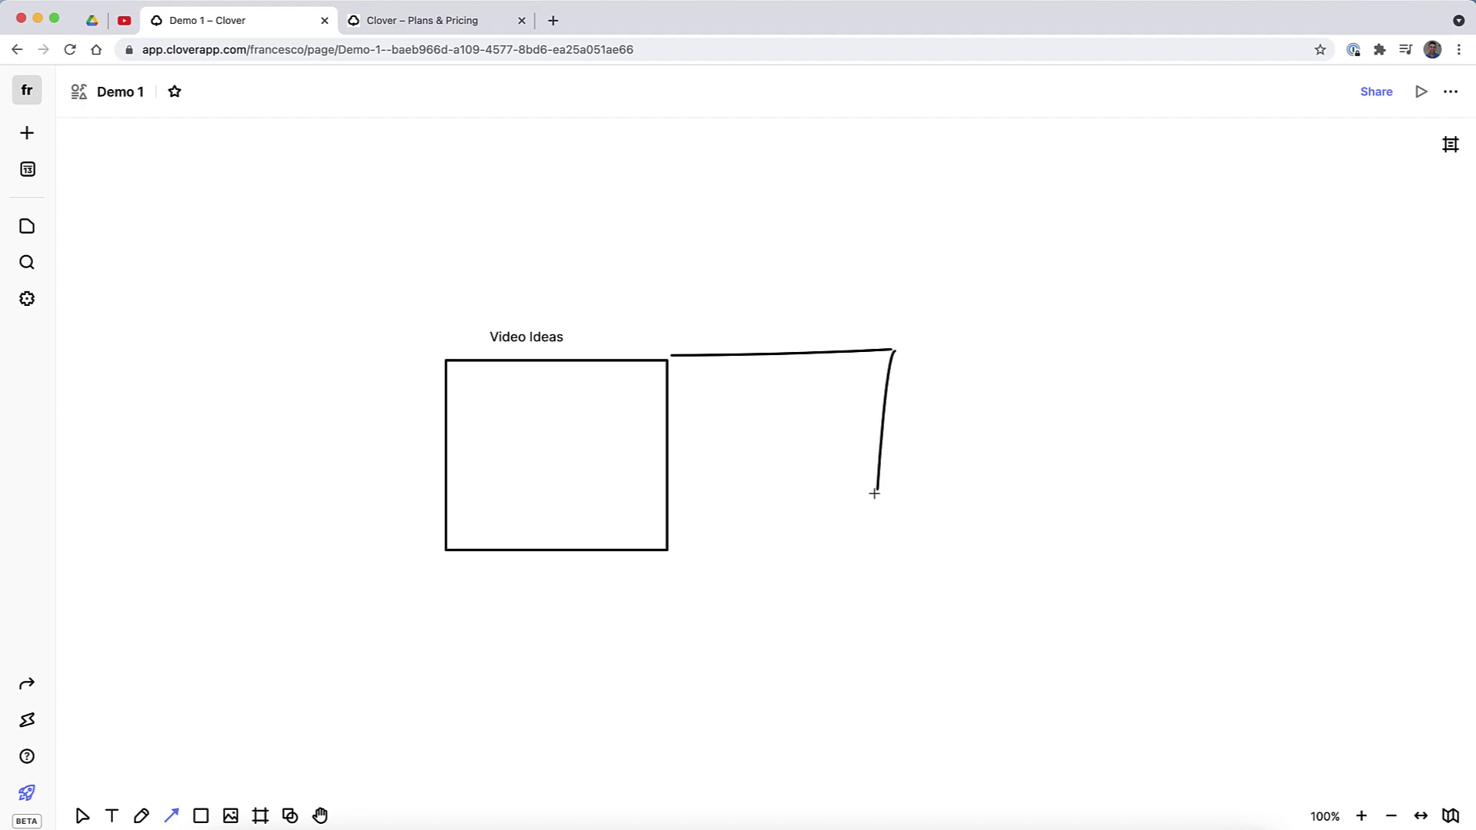
{"action": "left_click", "coordinate": [972, 568]}
Draw a second box at the line's end and a curved connector from the first box to it.
{"action": "left_click", "coordinate": [200, 816]}
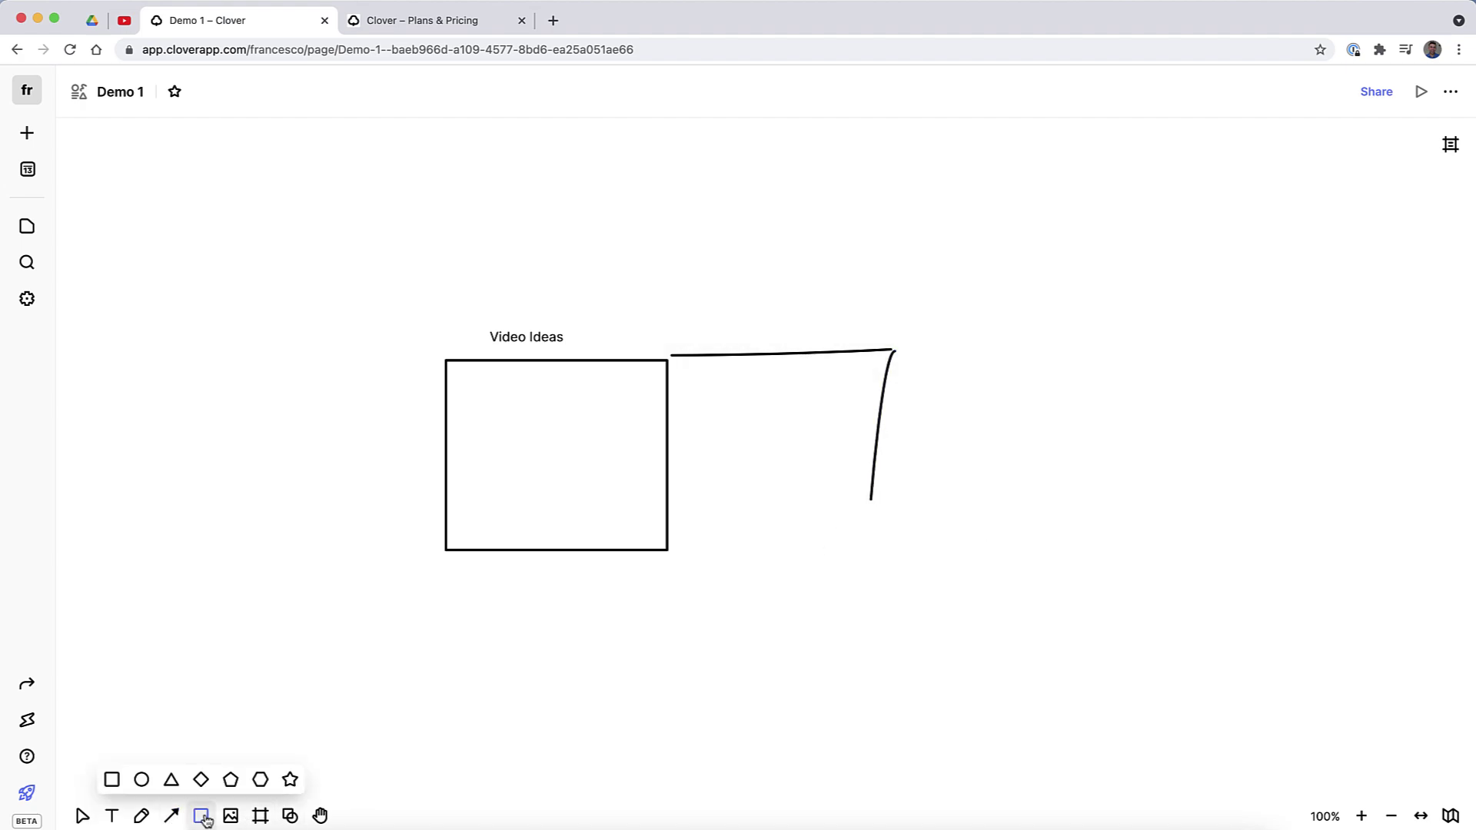
{"action": "left_click_drag", "start_coordinate": [799, 505], "coordinate": [1023, 664]}
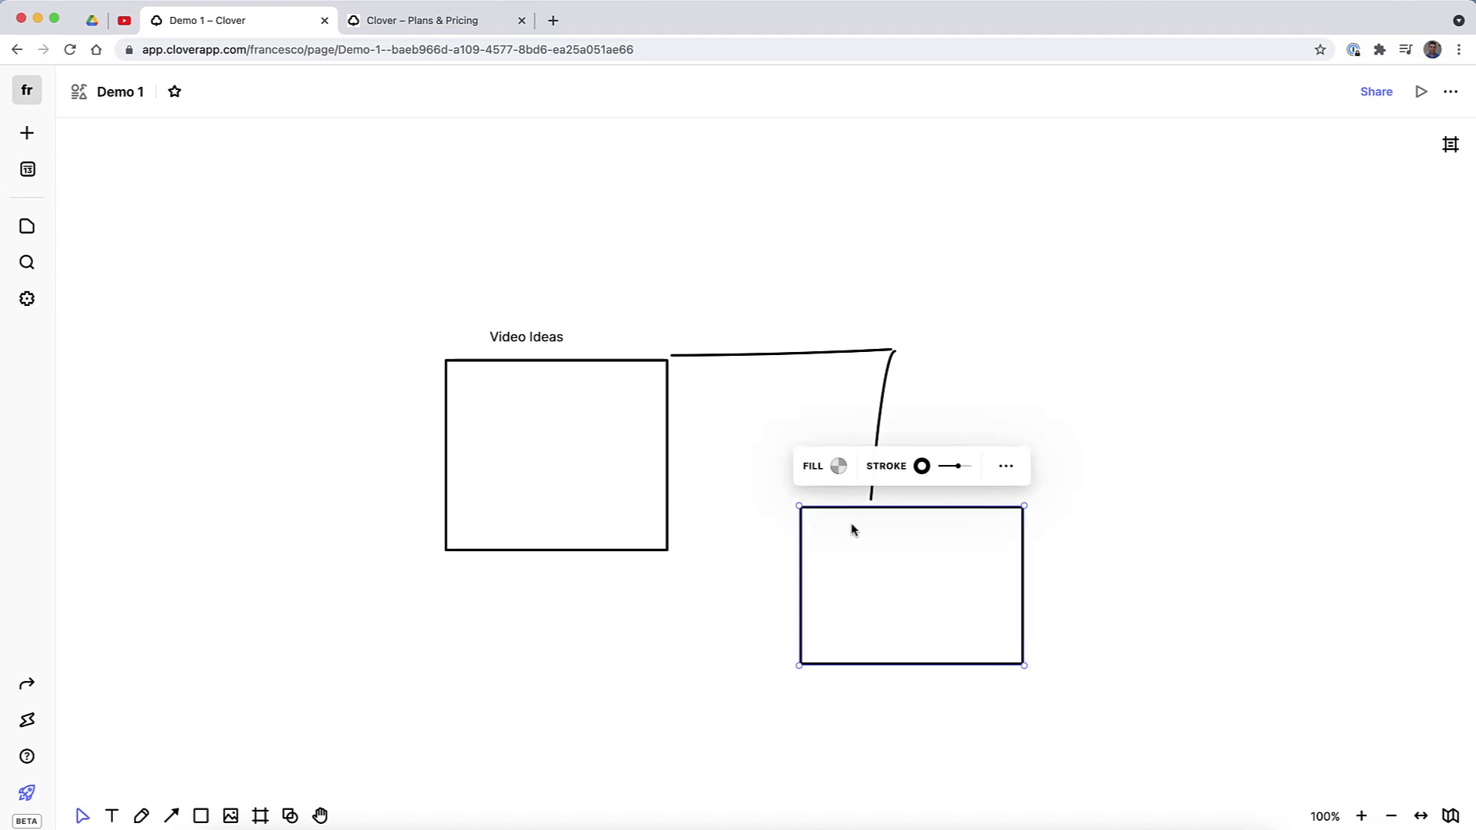
{"action": "left_click", "coordinate": [699, 422]}
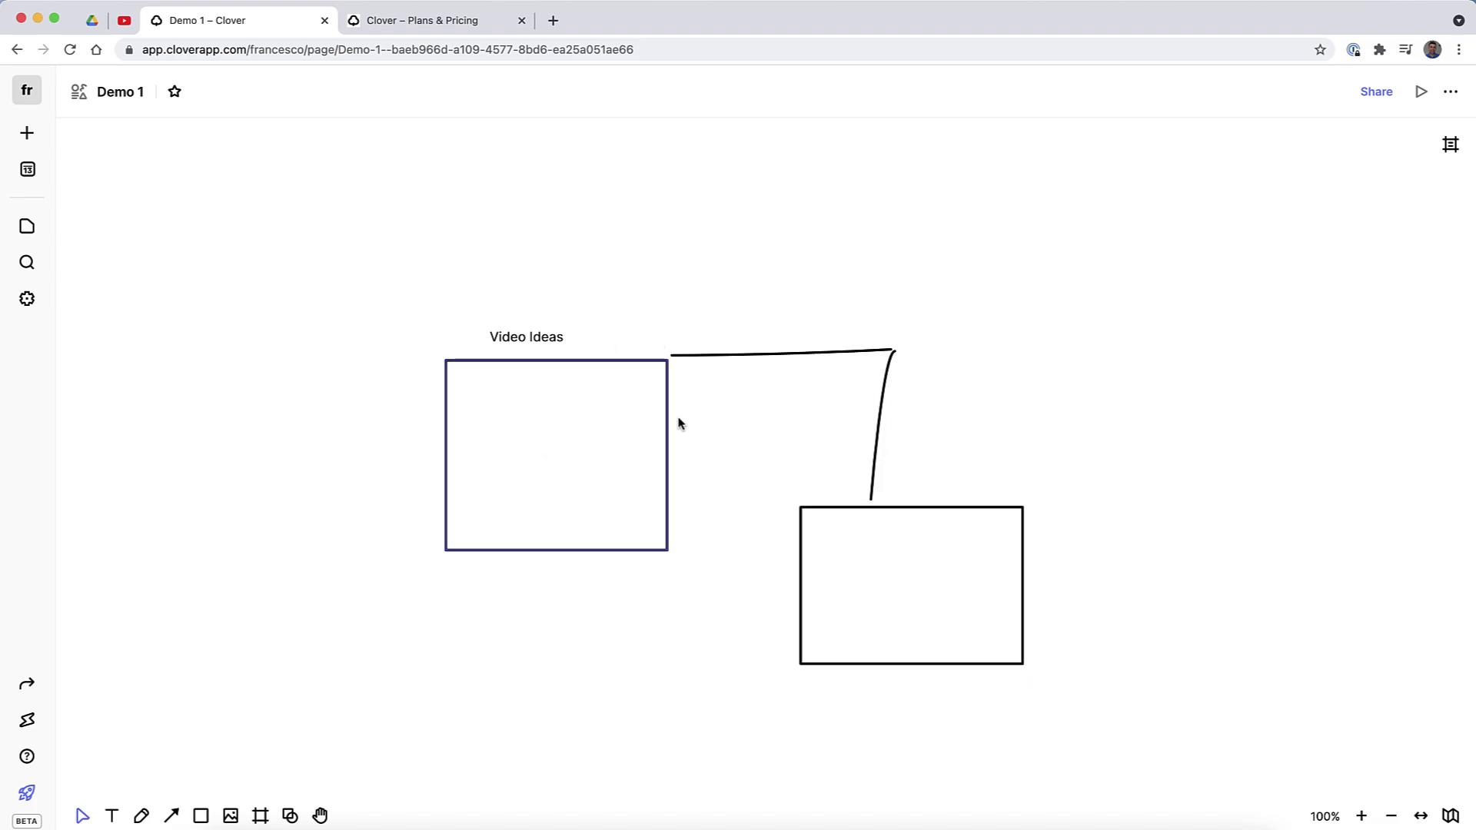
{"action": "left_click", "coordinate": [171, 816]}
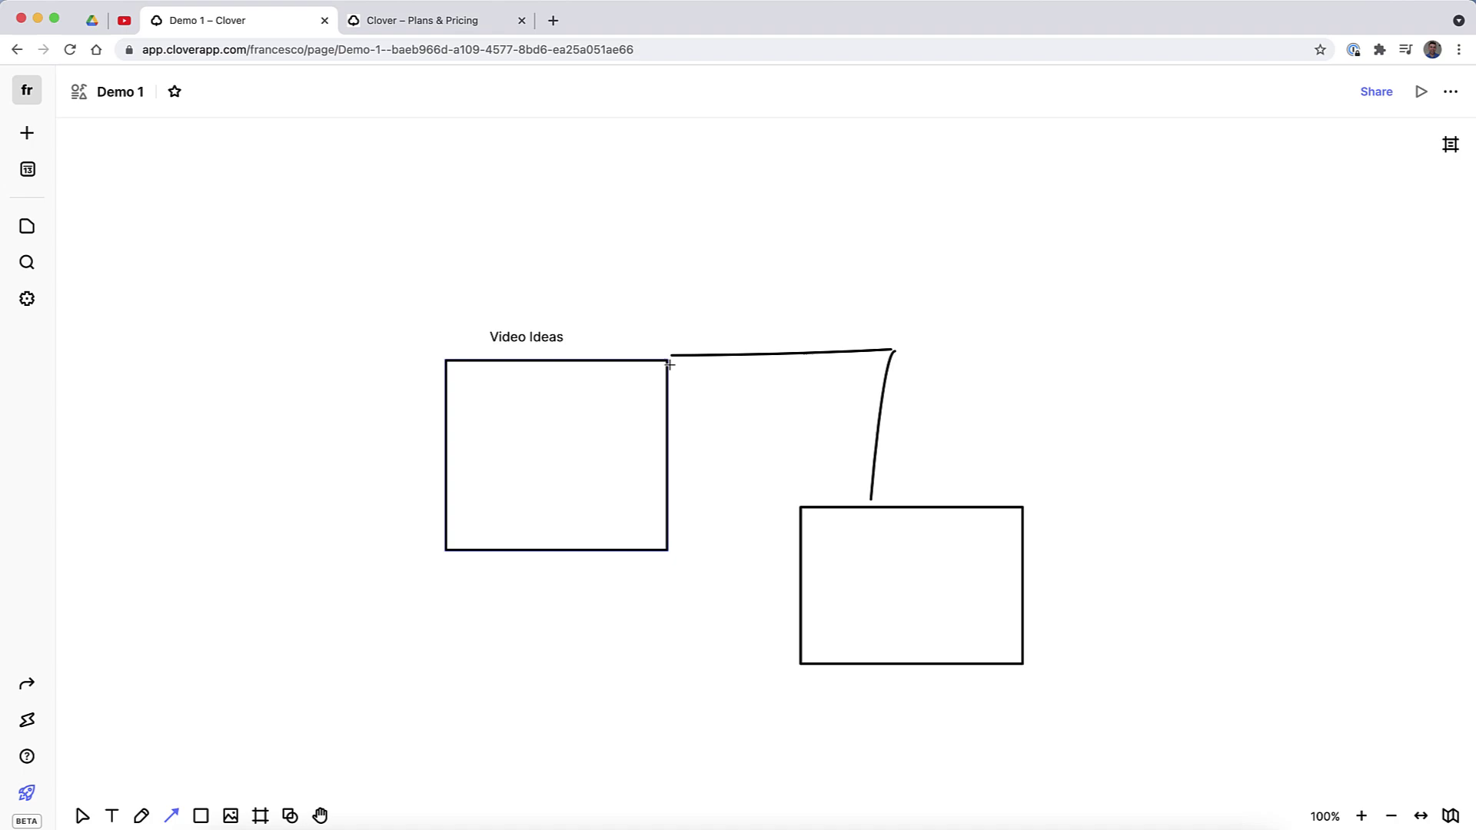
{"action": "left_click_drag", "start_coordinate": [680, 455], "coordinate": [807, 605]}
{"action": "left_click", "coordinate": [640, 578]}
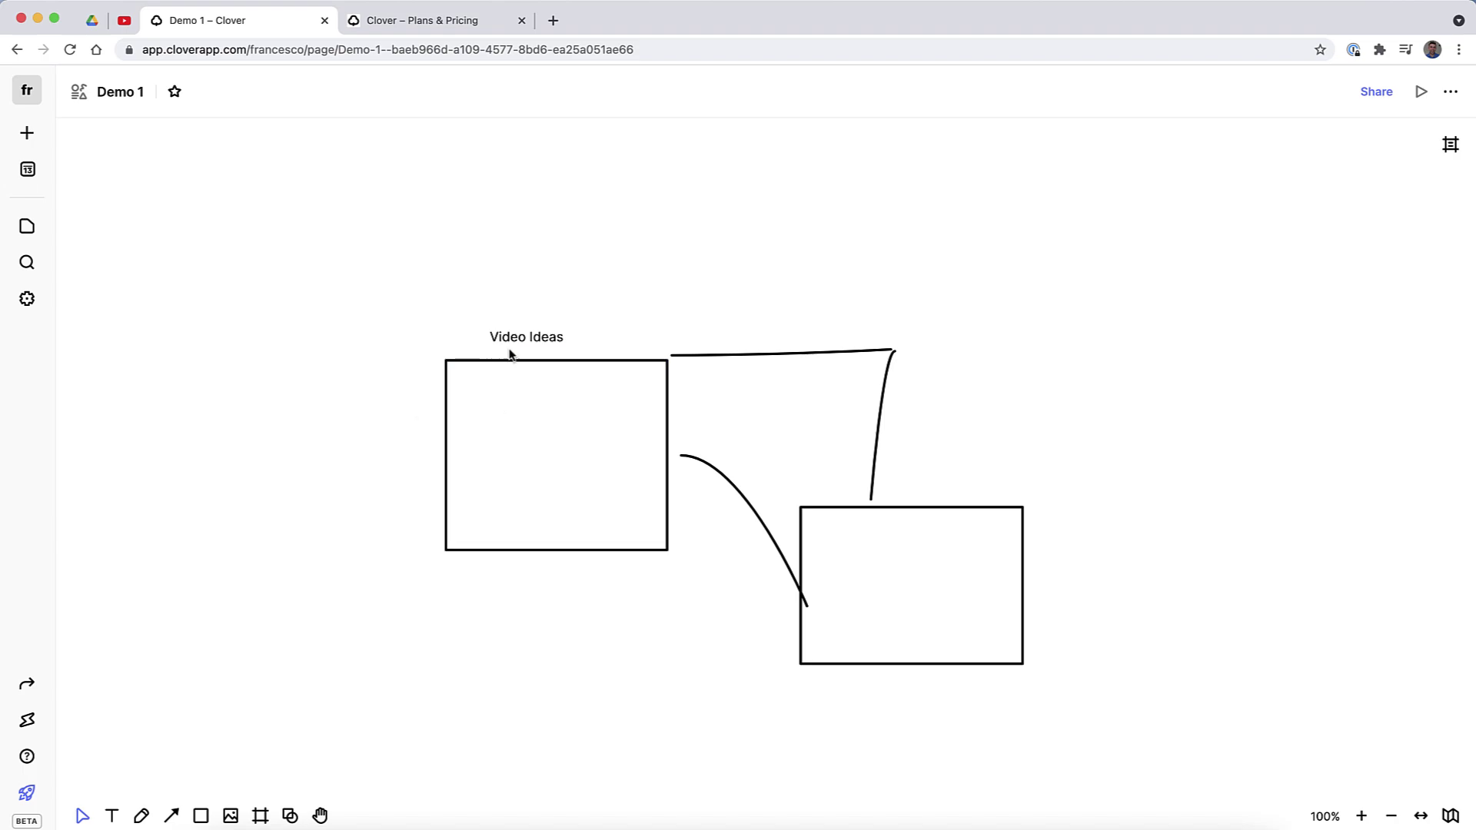
Check the frames list, then show the canvas minimap.
{"action": "left_click", "coordinate": [1450, 146]}
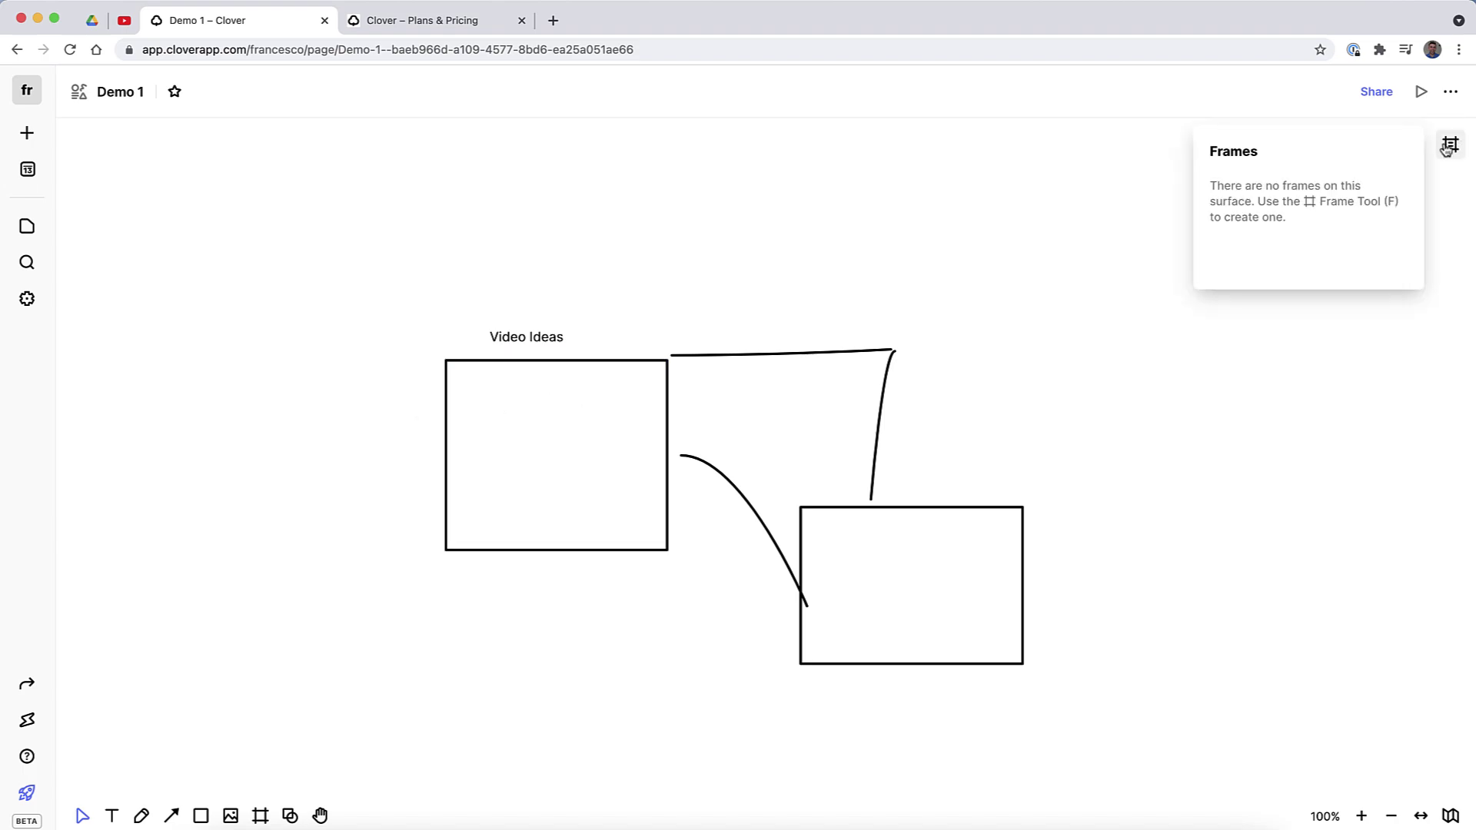
{"action": "left_click", "coordinate": [1341, 492]}
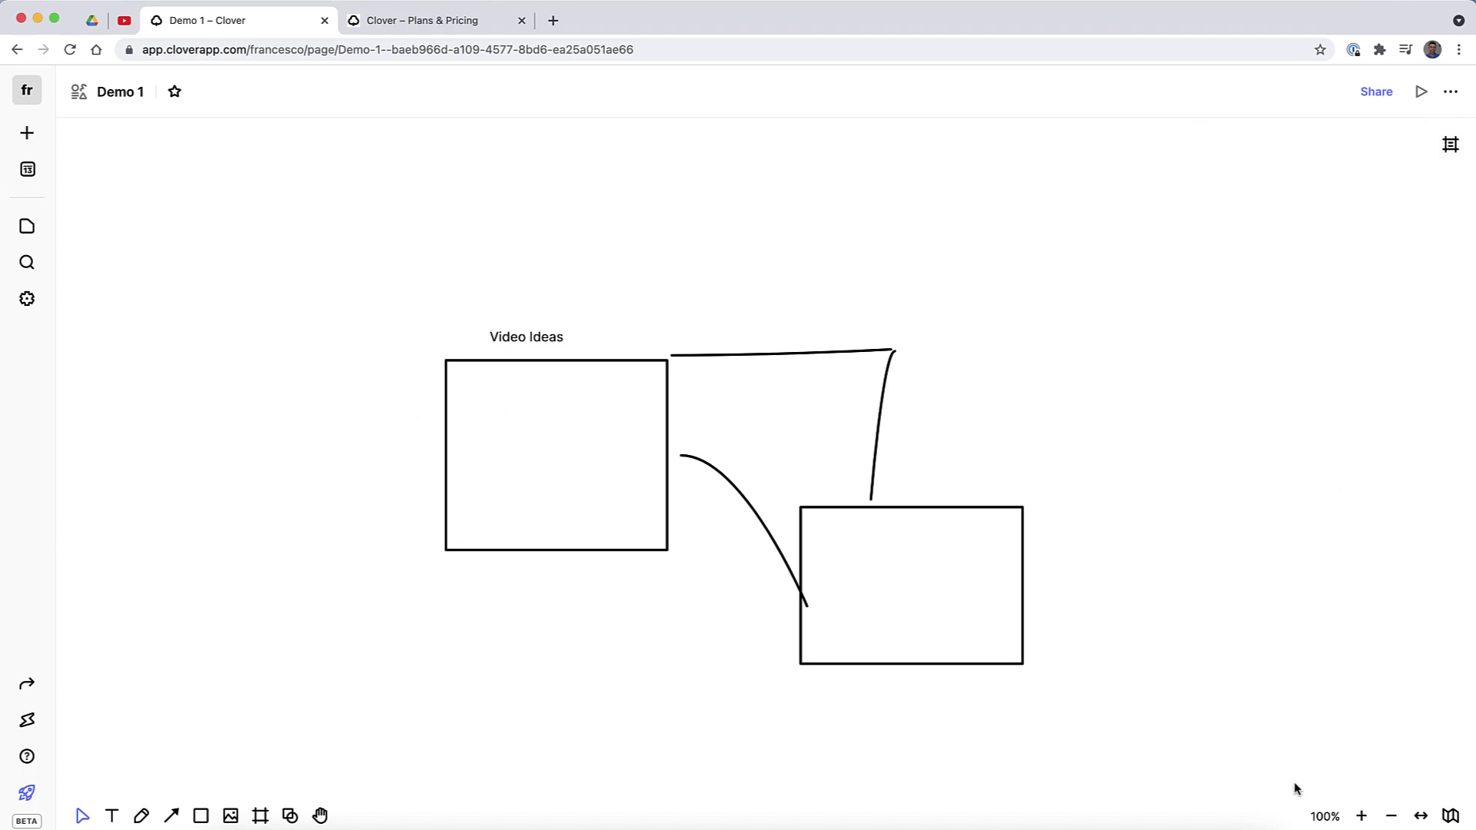
{"action": "left_click", "coordinate": [1445, 819]}
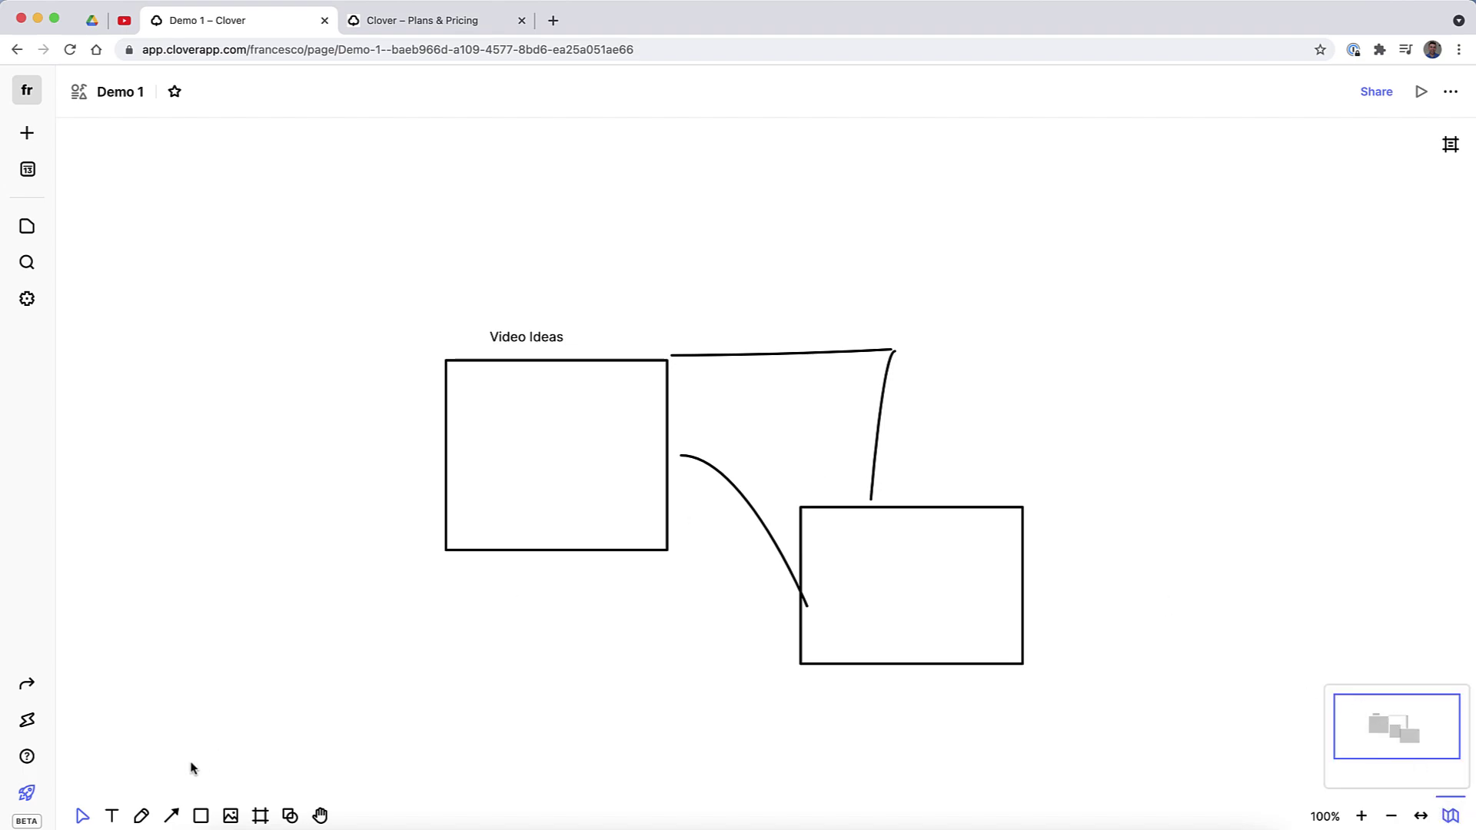
Insert IMG_4782.JPG from Downloads, shrink it to a thumbnail and move it to the top right.
{"action": "left_click", "coordinate": [289, 815]}
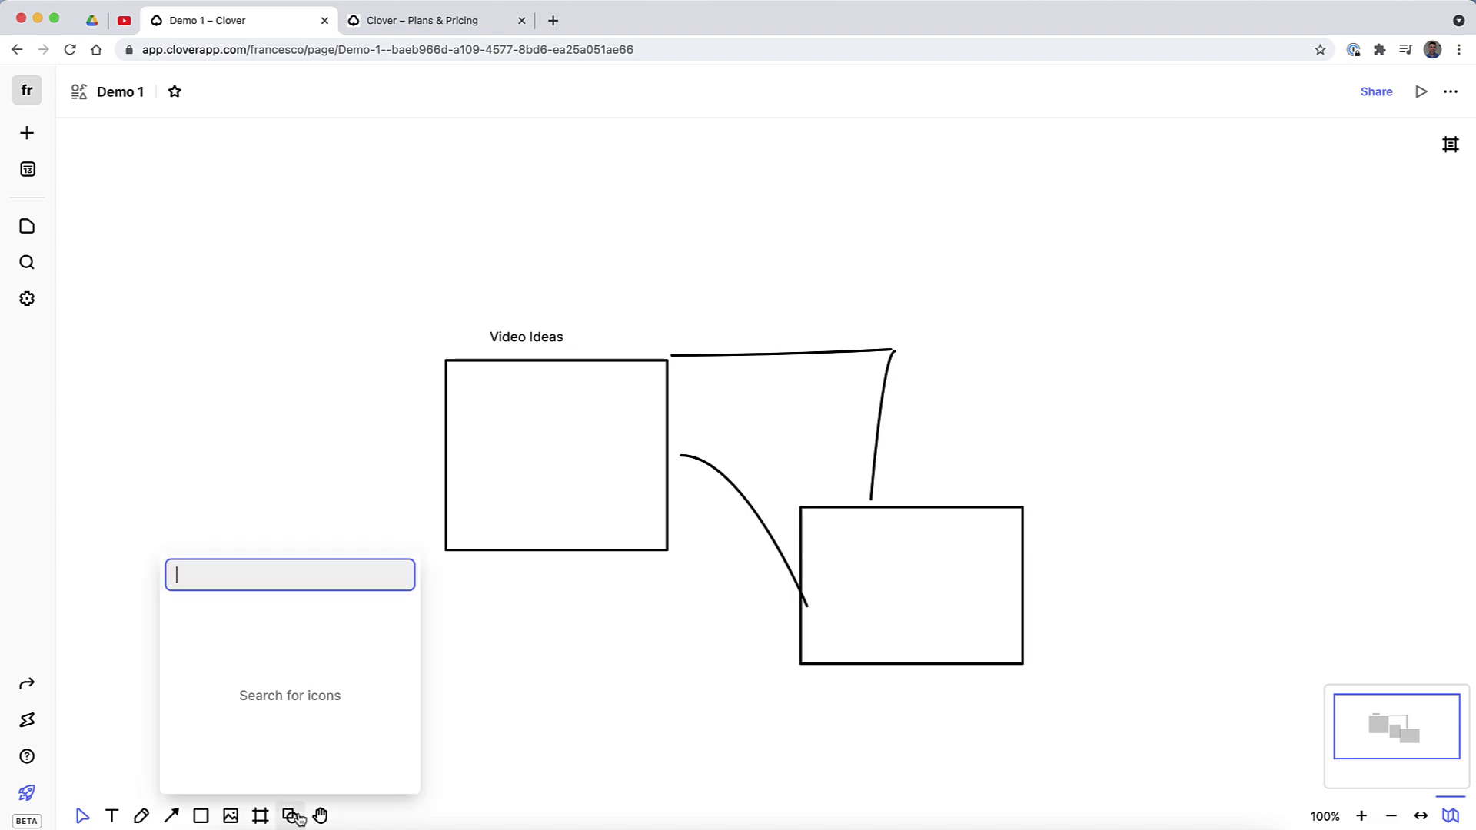
{"action": "left_click", "coordinate": [230, 815]}
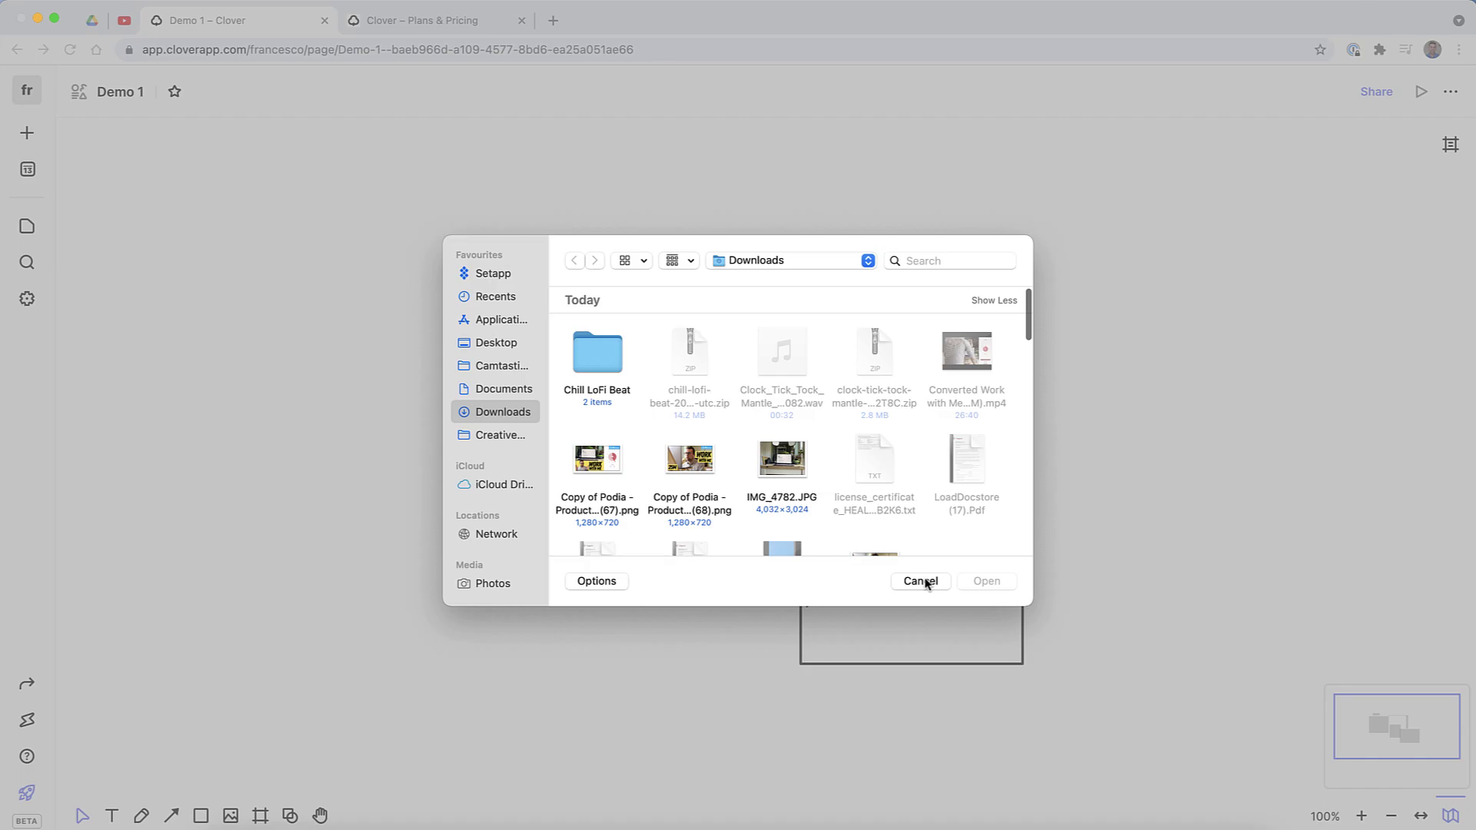
{"action": "double_click", "coordinate": [782, 458]}
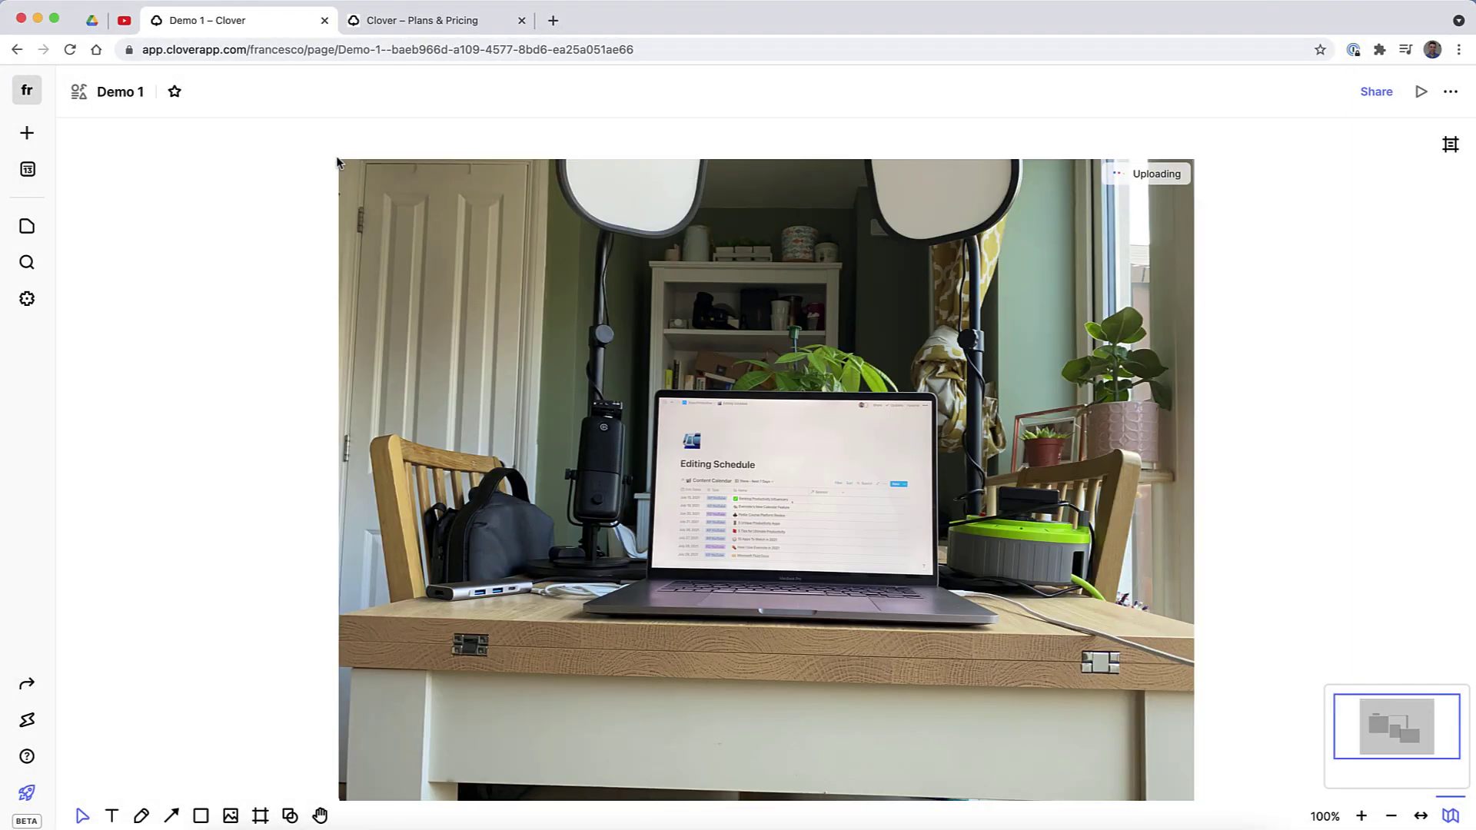
{"action": "left_click_drag", "start_coordinate": [336, 160], "coordinate": [919, 594]}
{"action": "left_click_drag", "start_coordinate": [1020, 687], "coordinate": [1153, 243]}
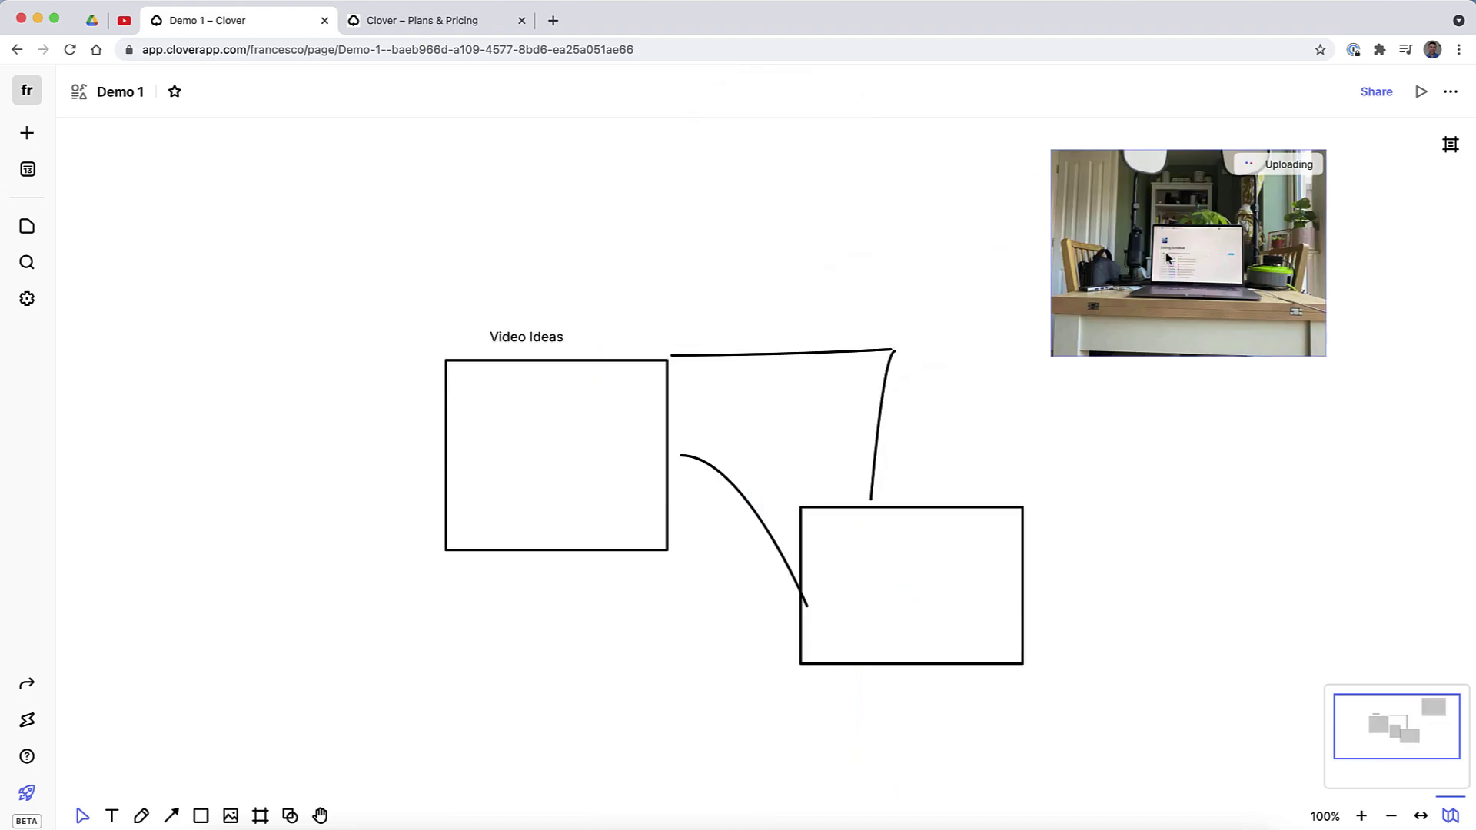
{"action": "left_click", "coordinate": [1144, 406]}
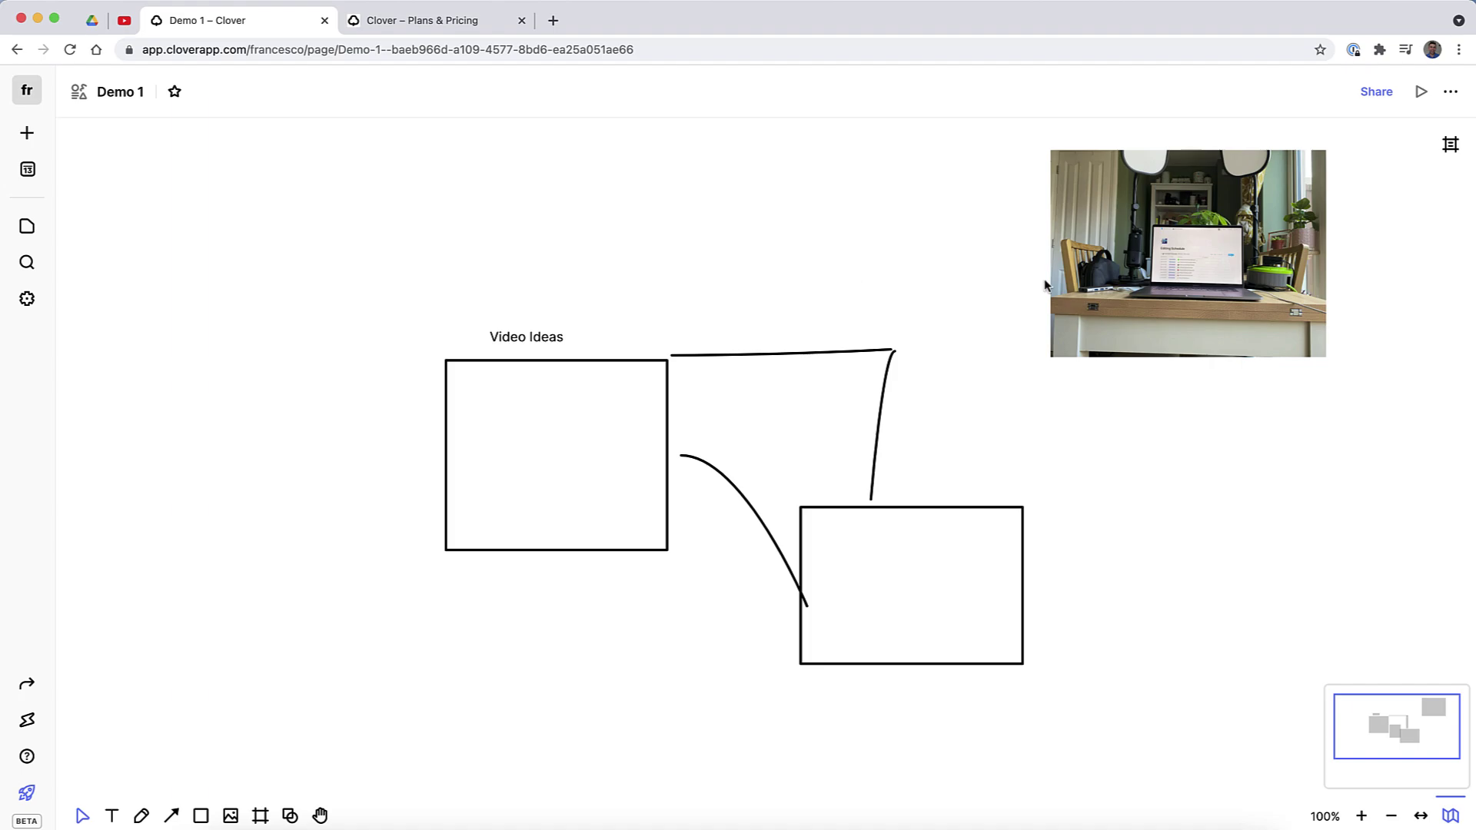
Try sharing and presenting Demo 1 as slides, dismiss the warning, and close the page options.
{"action": "left_click", "coordinate": [1376, 91]}
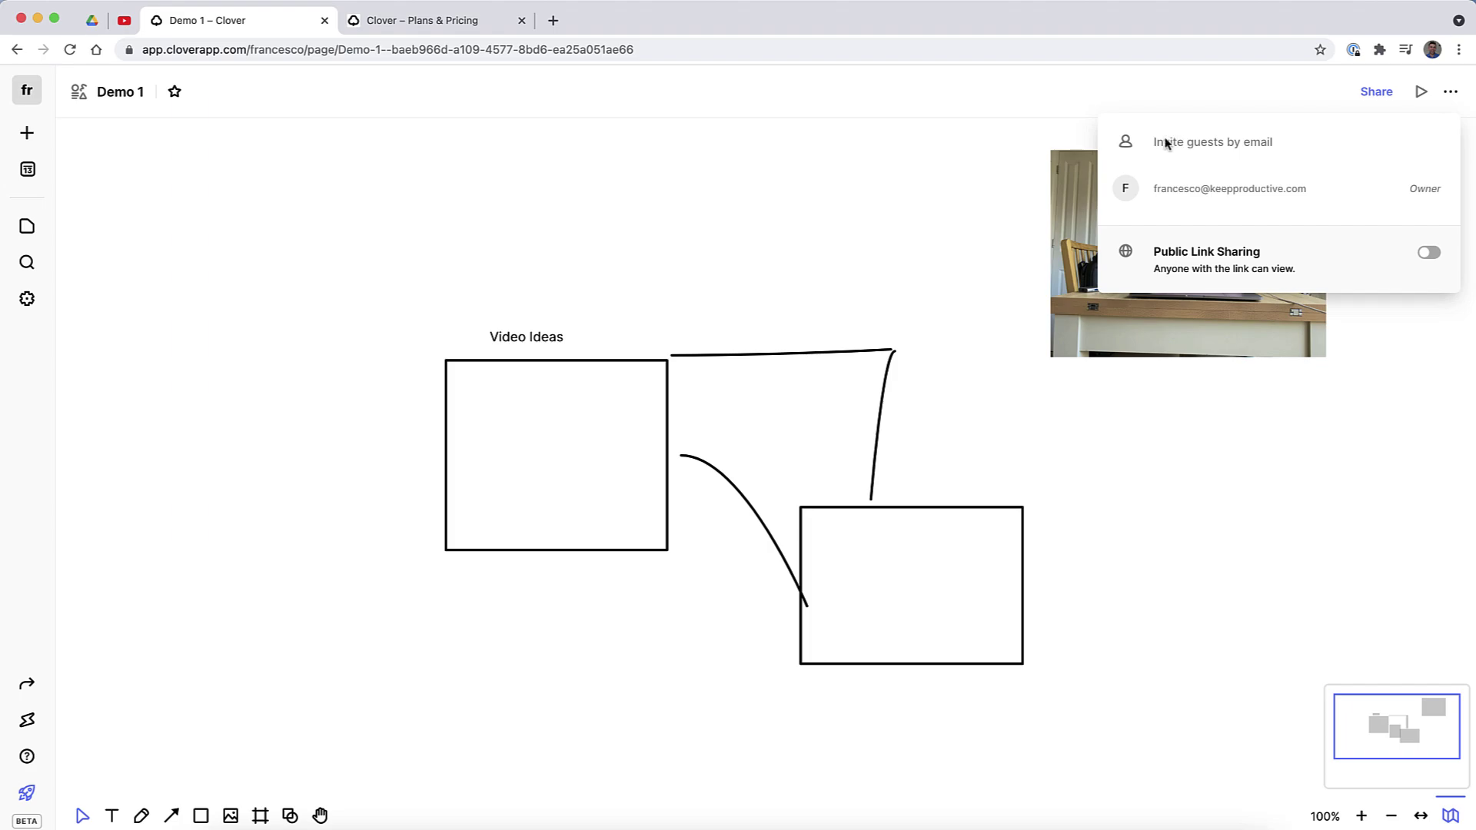
{"action": "left_click", "coordinate": [1421, 92]}
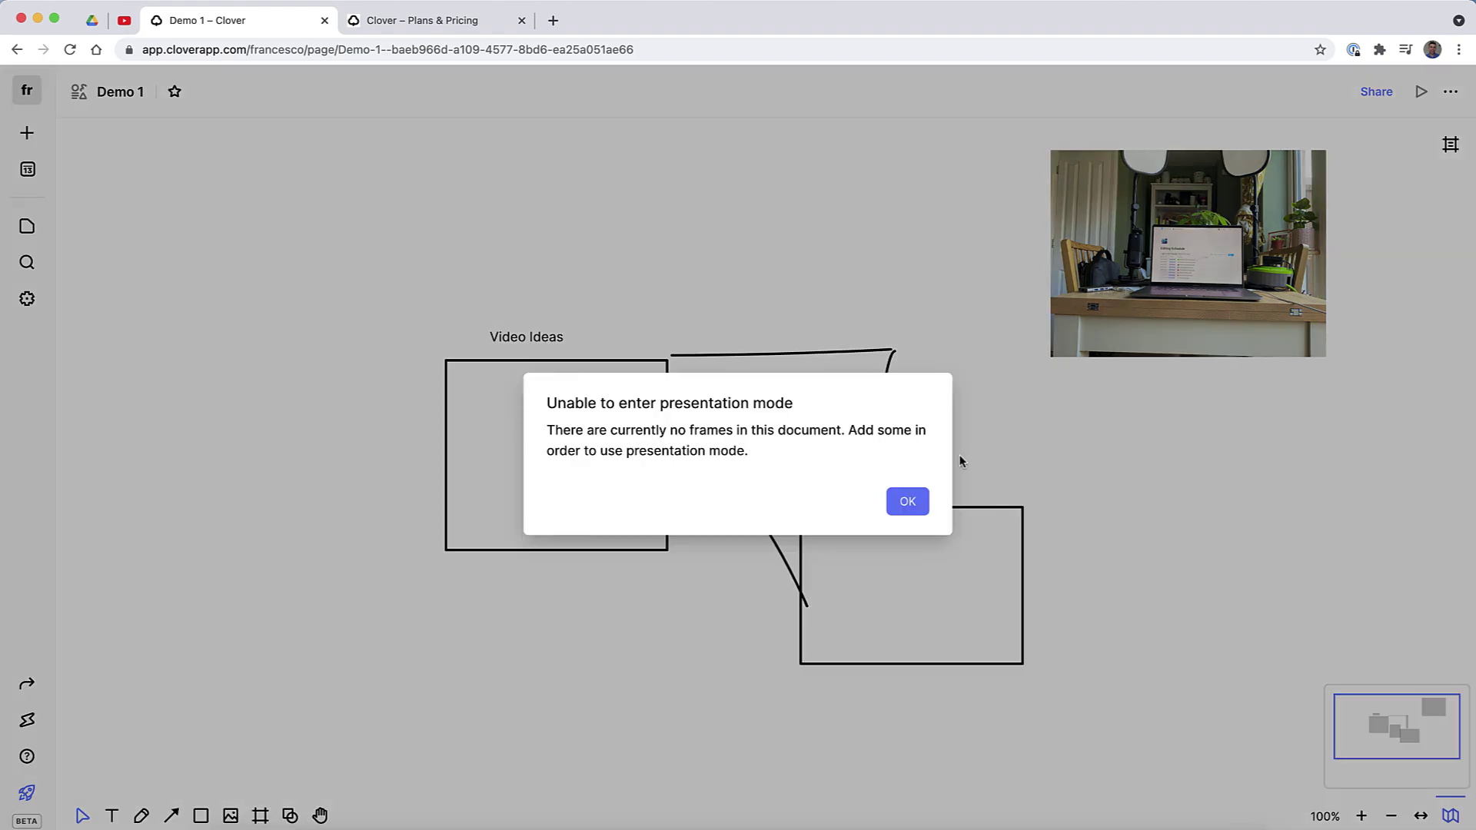
{"action": "left_click", "coordinate": [907, 502]}
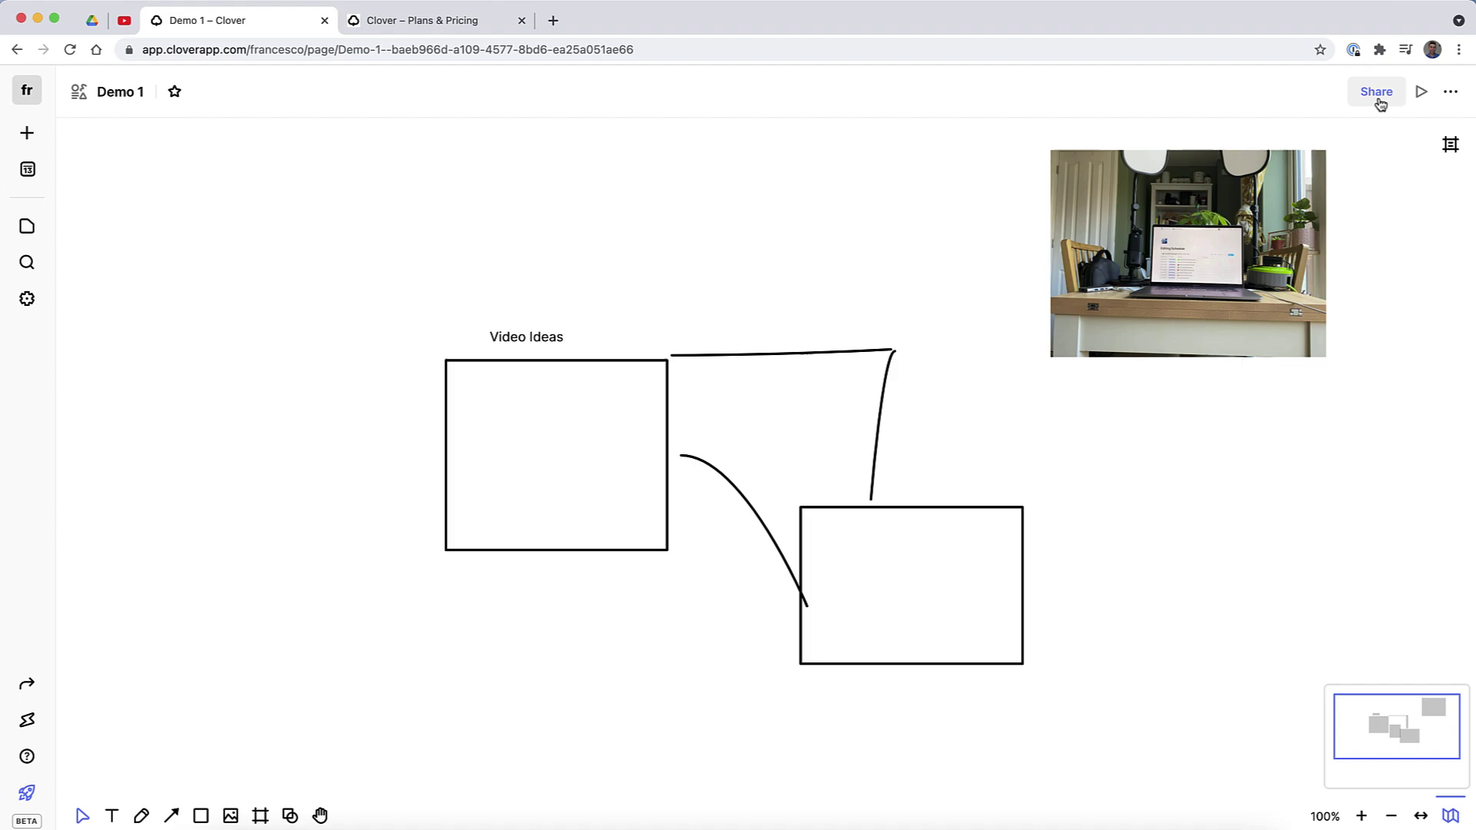
{"action": "left_click", "coordinate": [1450, 93]}
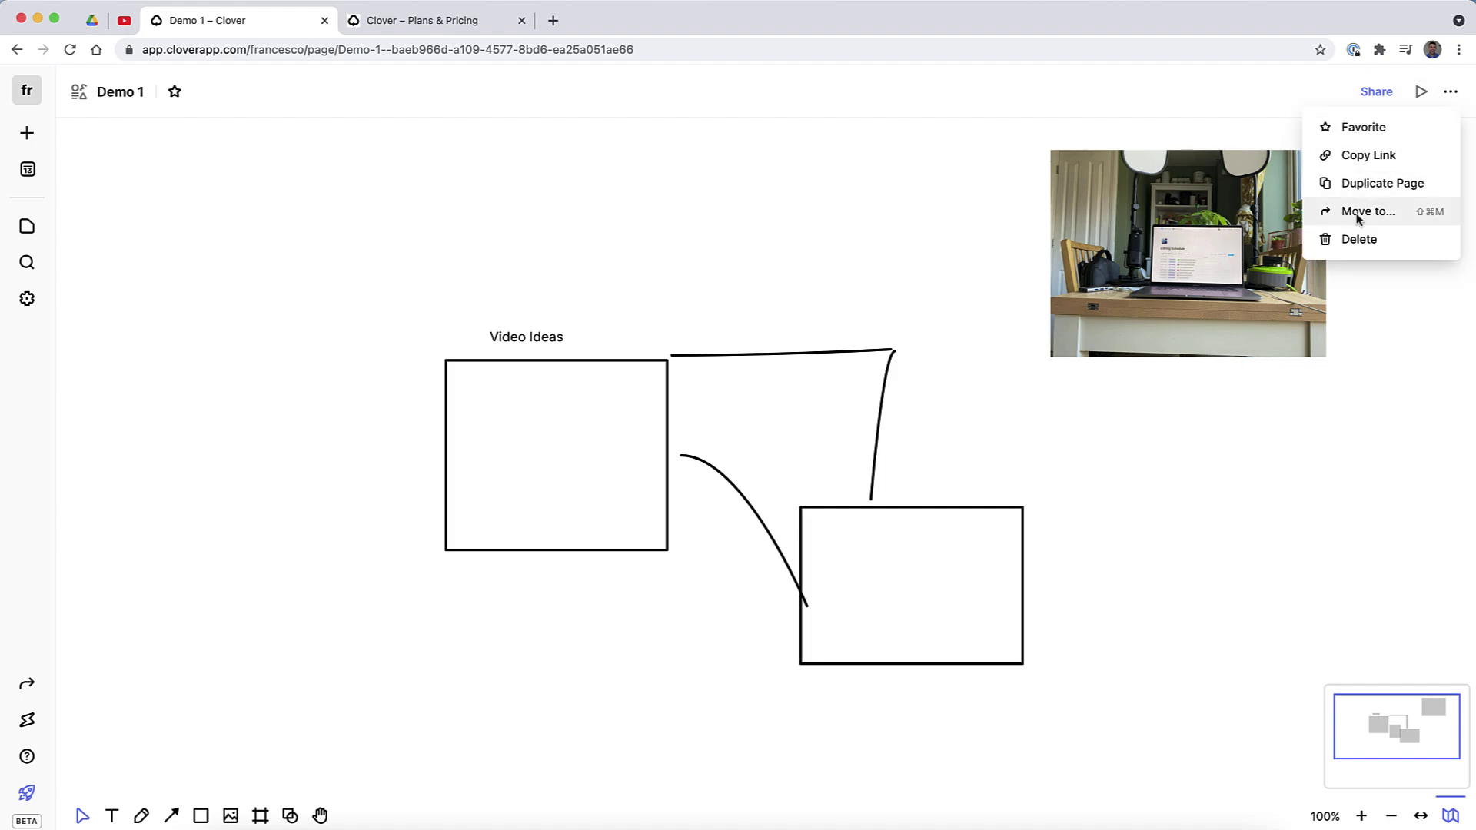
{"action": "left_click", "coordinate": [1176, 531]}
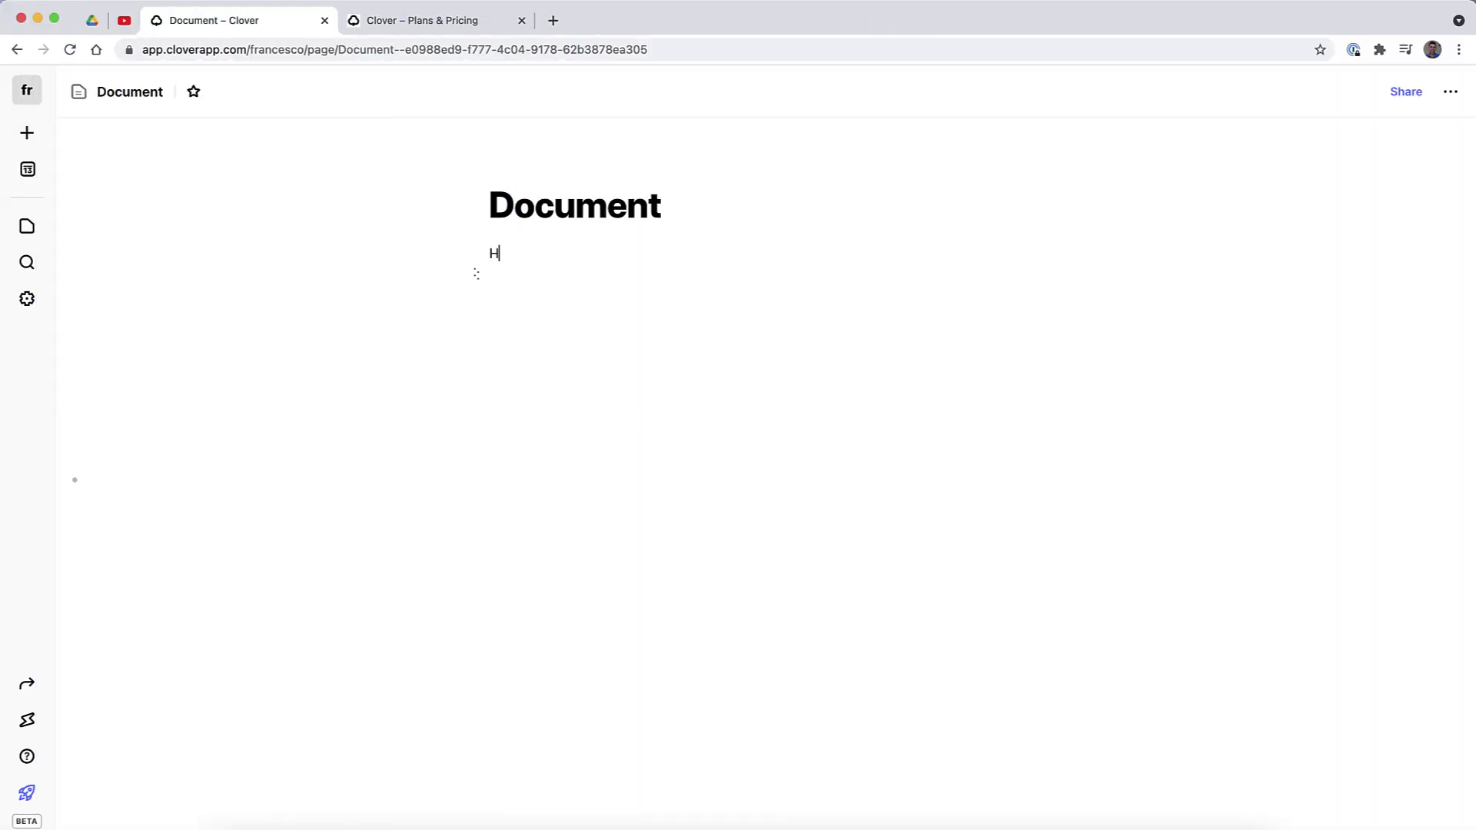
Type 'Hello, testing Clover' and cycle through to-do and bullet formats, ending as plain text.
{"action": "type", "text": "ello, testing Clover"}
{"action": "triple_click", "coordinate": [582, 255]}
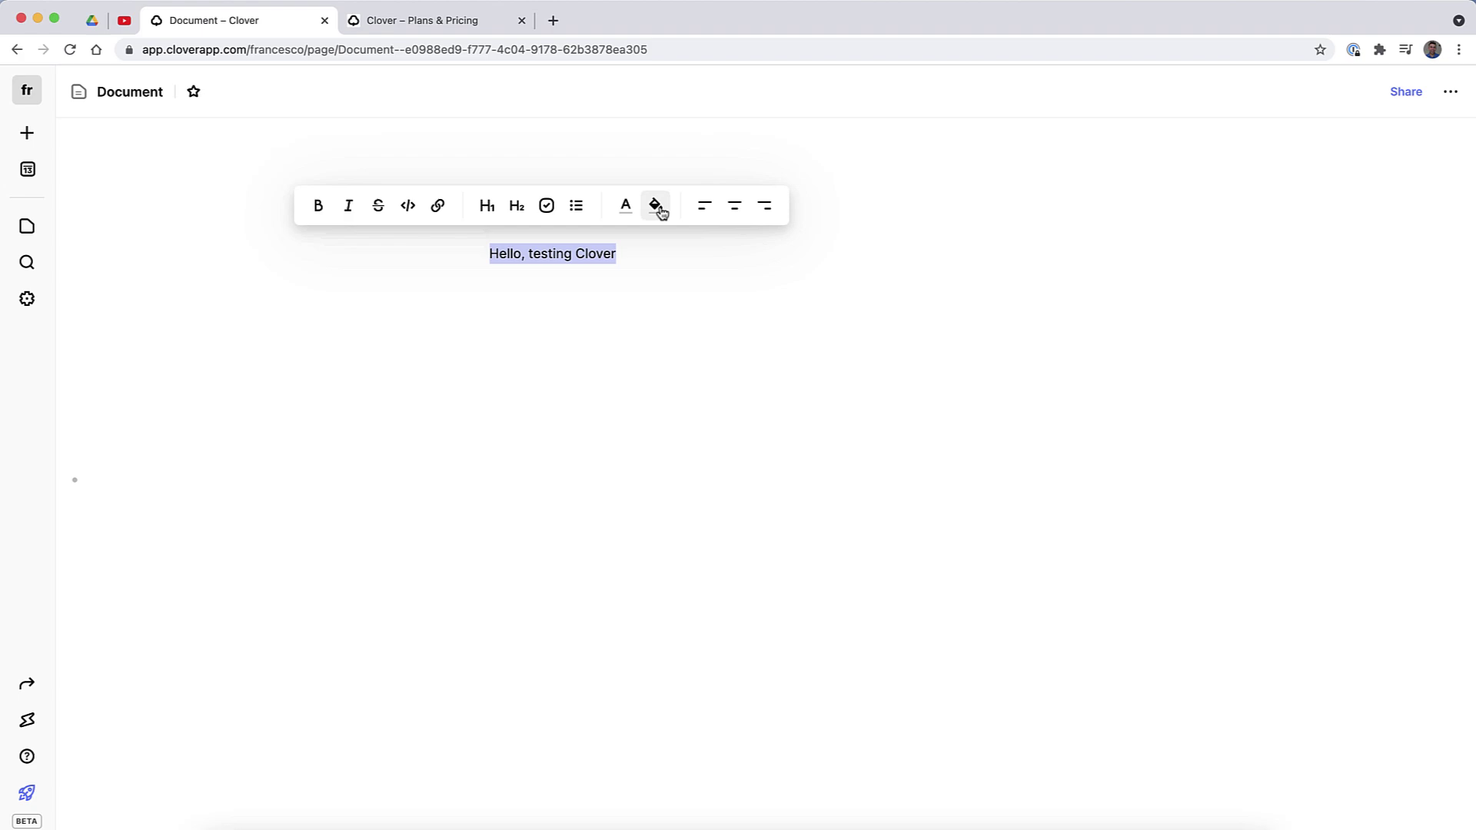
{"action": "left_click", "coordinate": [546, 208]}
{"action": "left_click", "coordinate": [547, 208]}
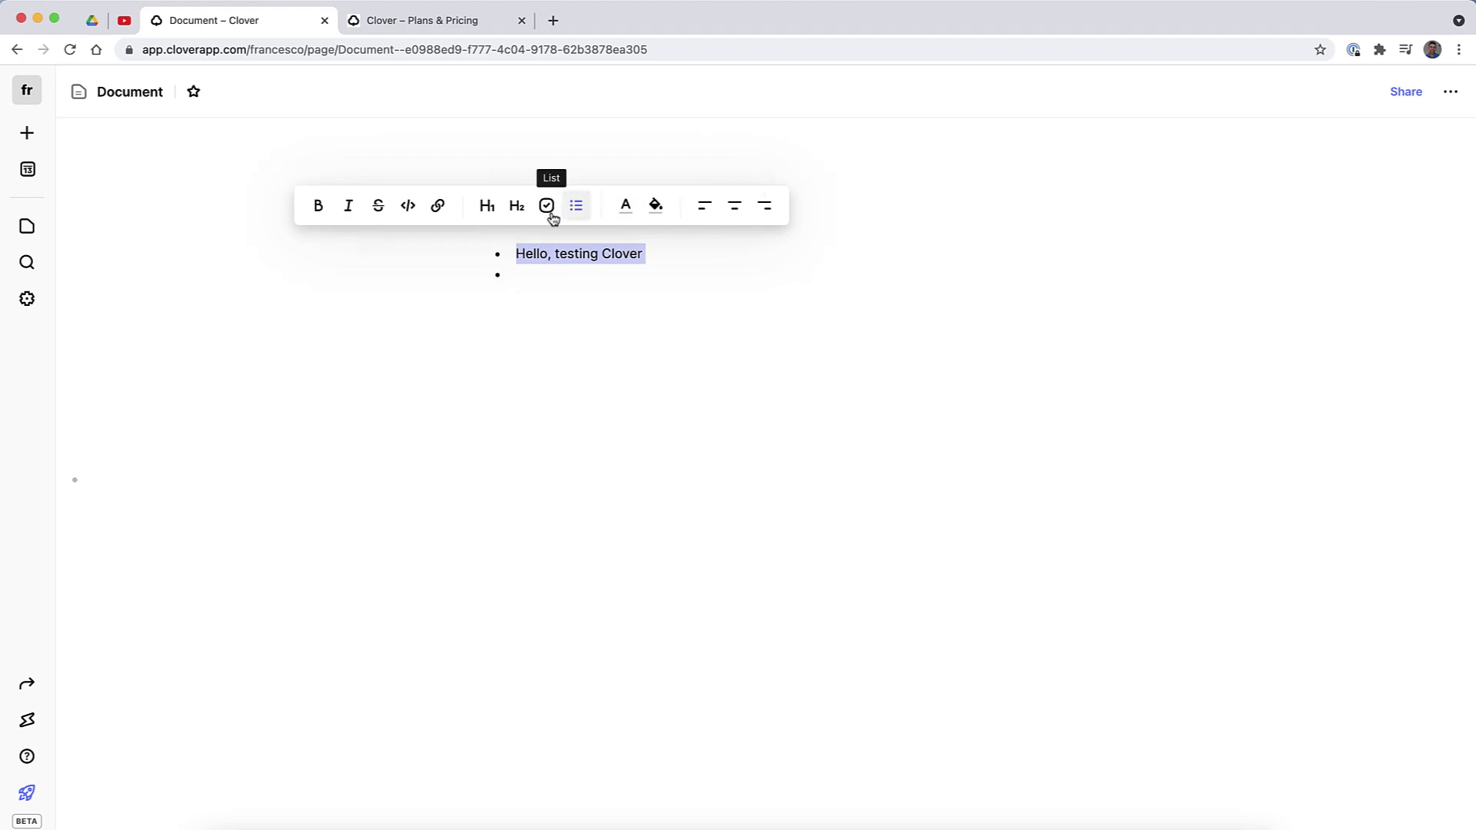
{"action": "left_click", "coordinate": [569, 215]}
{"action": "left_click", "coordinate": [547, 207]}
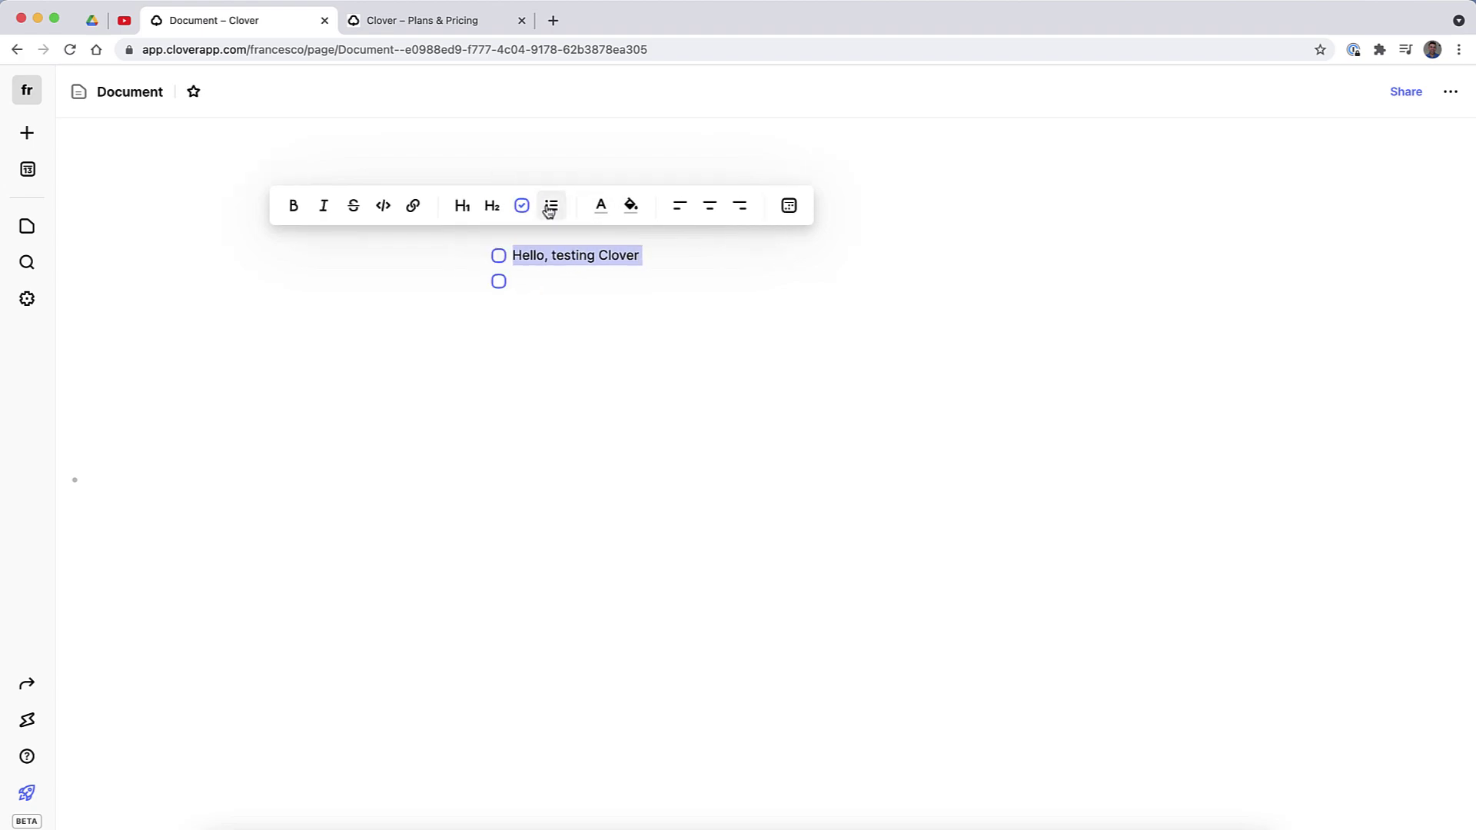
{"action": "left_click", "coordinate": [564, 211]}
{"action": "left_click", "coordinate": [565, 210]}
{"action": "left_click", "coordinate": [651, 317]}
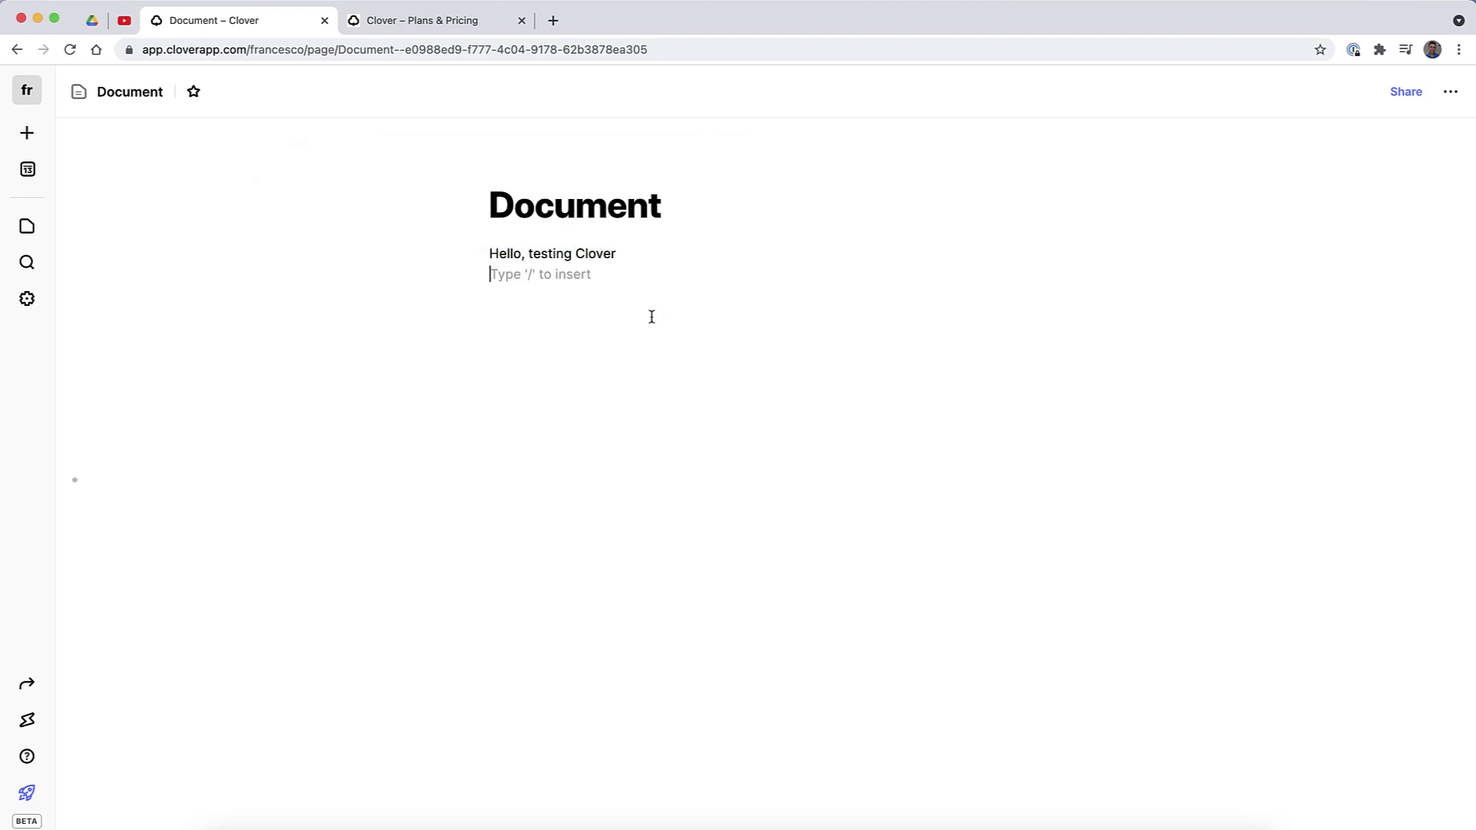
Bring up the block-type menu with / and dismiss it without inserting anything.
{"action": "type", "text": "/"}
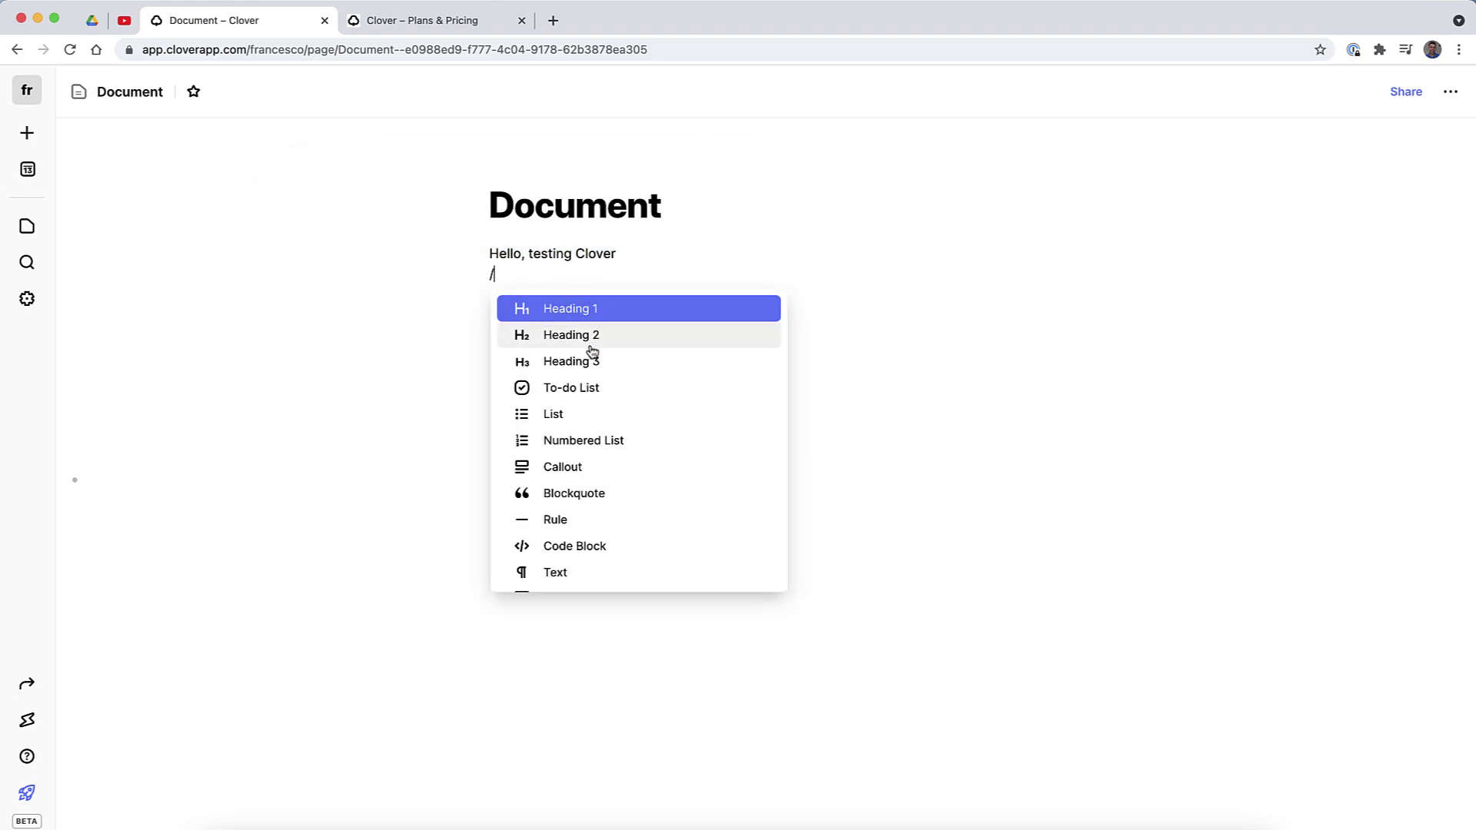
{"action": "scroll", "coordinate": [590, 428], "scroll_direction": "down", "scroll_amount": 3}
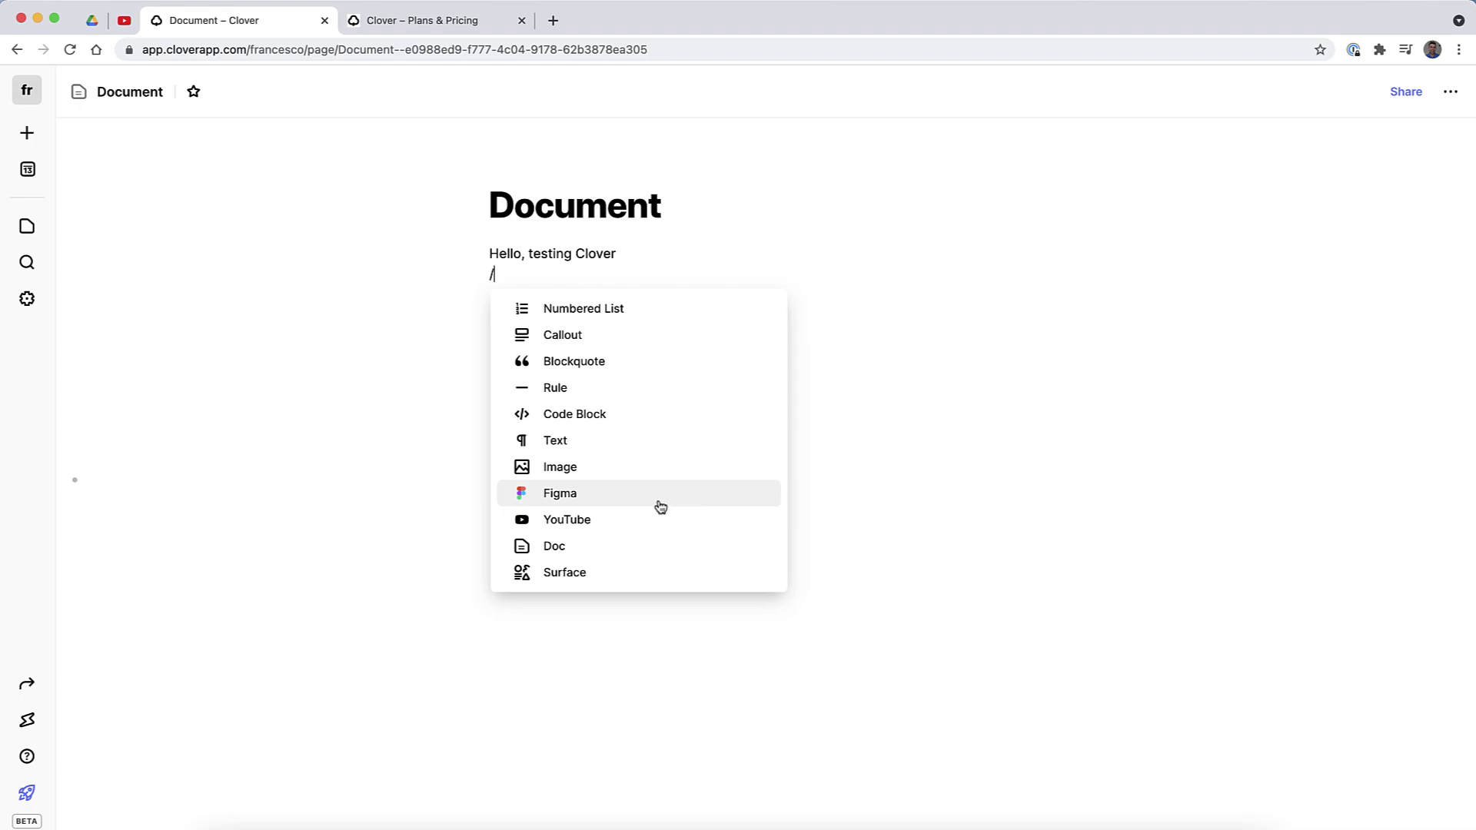
{"action": "left_click", "coordinate": [659, 493]}
Add an empty line, look at the sharing and page options, and show the workspace pages list.
{"action": "key", "text": "Return"}
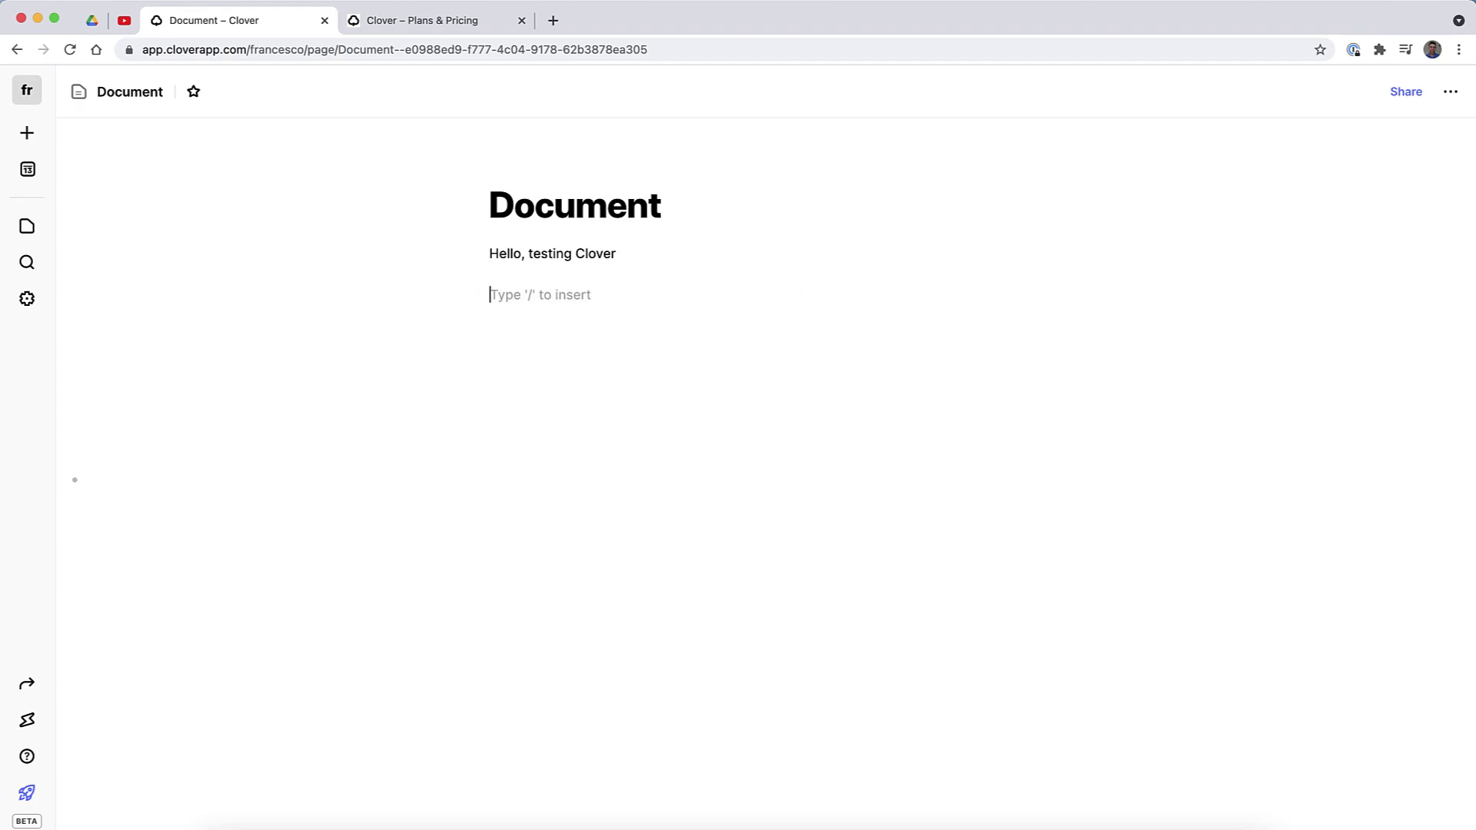
{"action": "left_click", "coordinate": [1408, 94]}
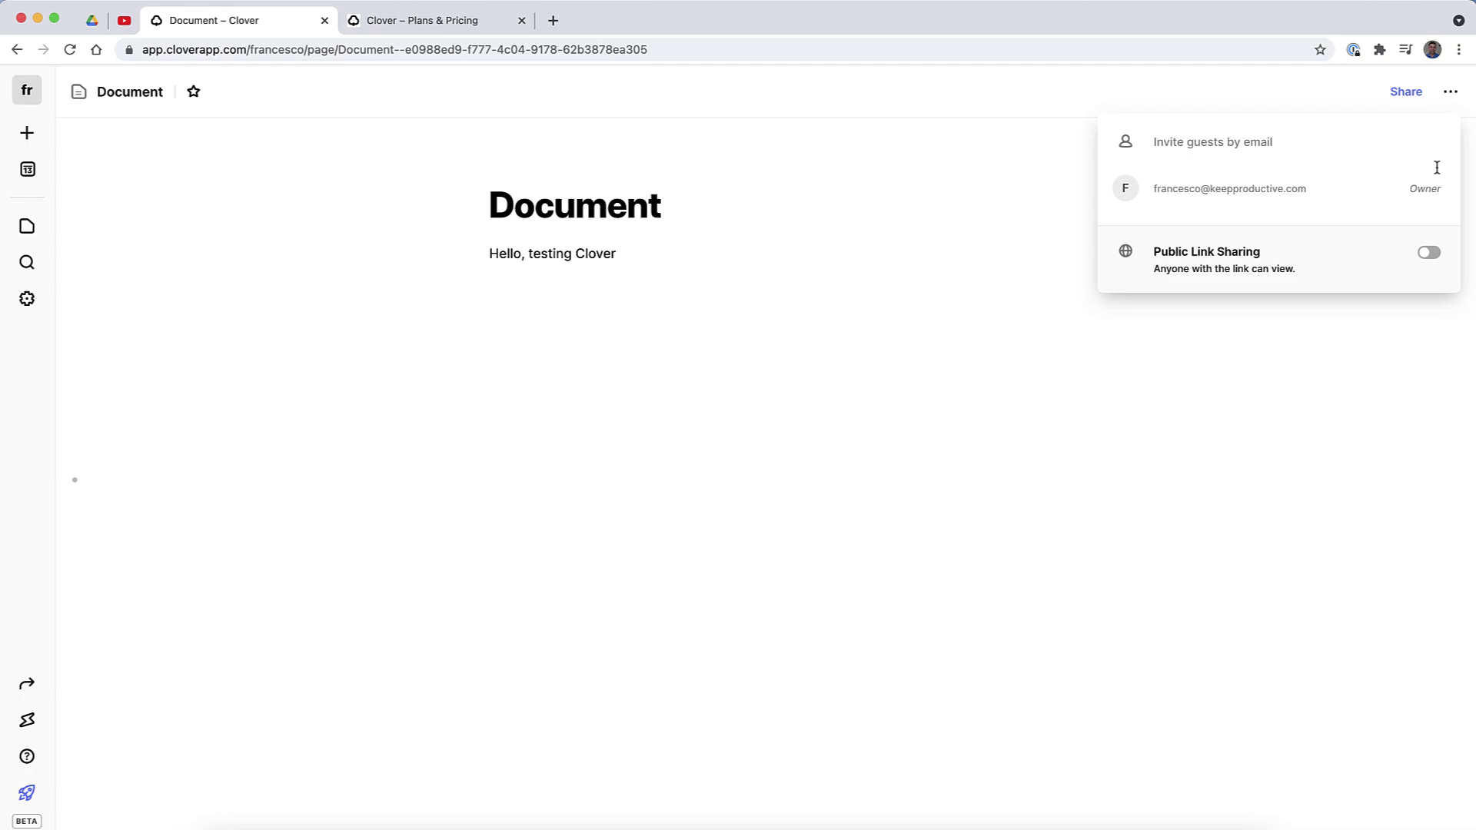
{"action": "left_click", "coordinate": [1450, 92]}
{"action": "left_click", "coordinate": [1449, 93]}
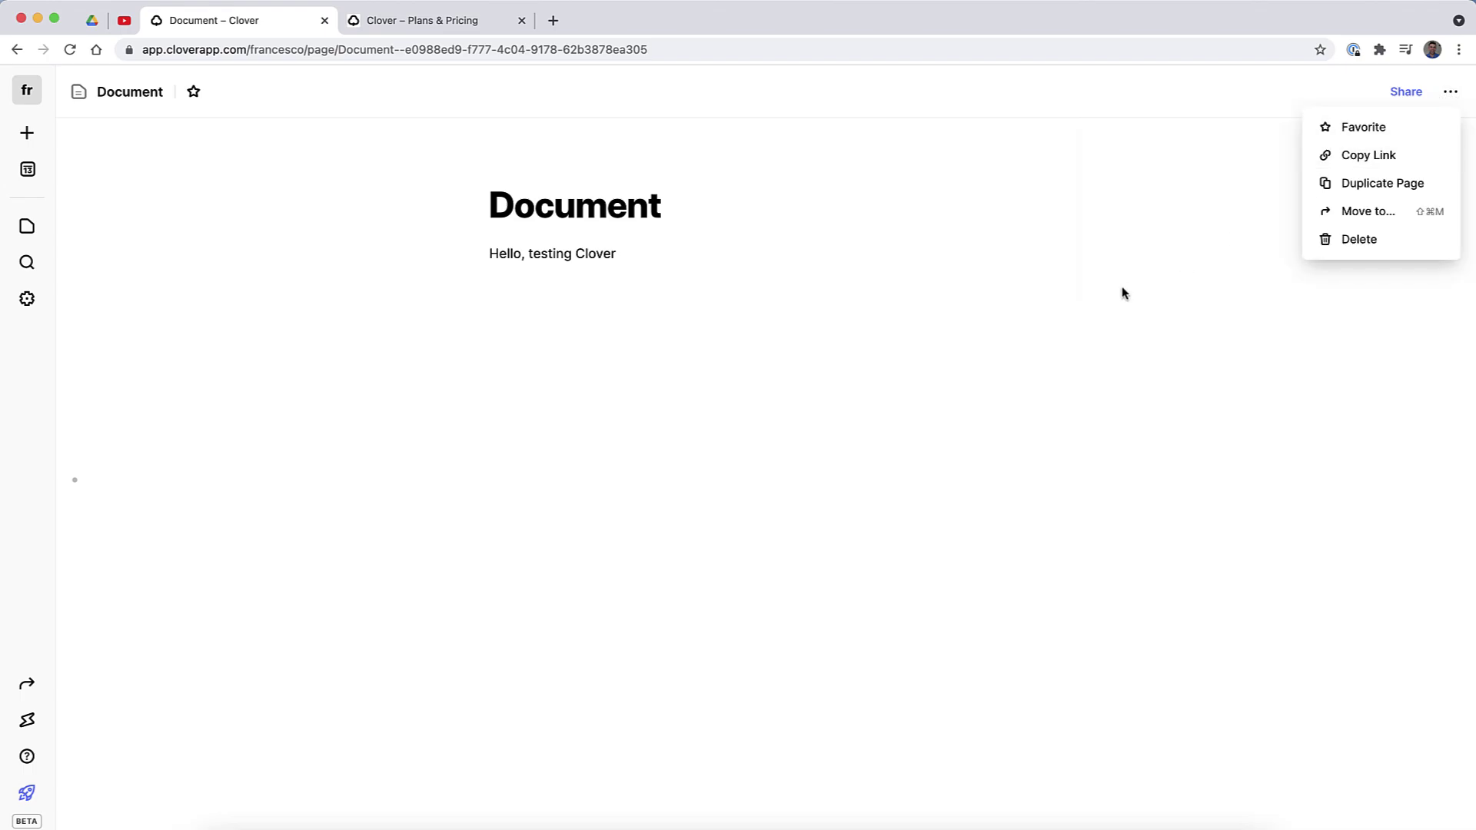
{"action": "left_click", "coordinate": [970, 312]}
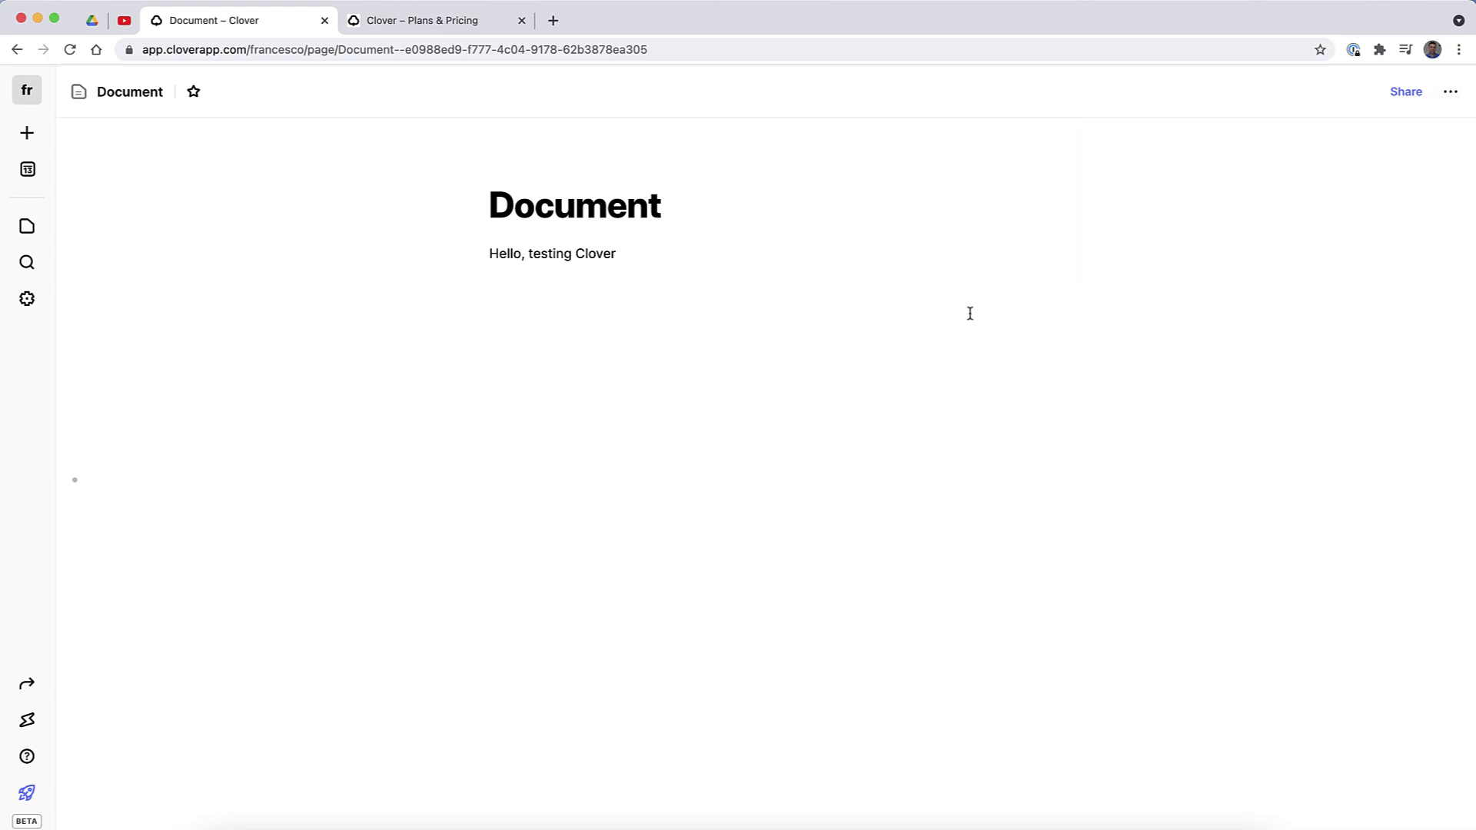
{"action": "left_click", "coordinate": [27, 226]}
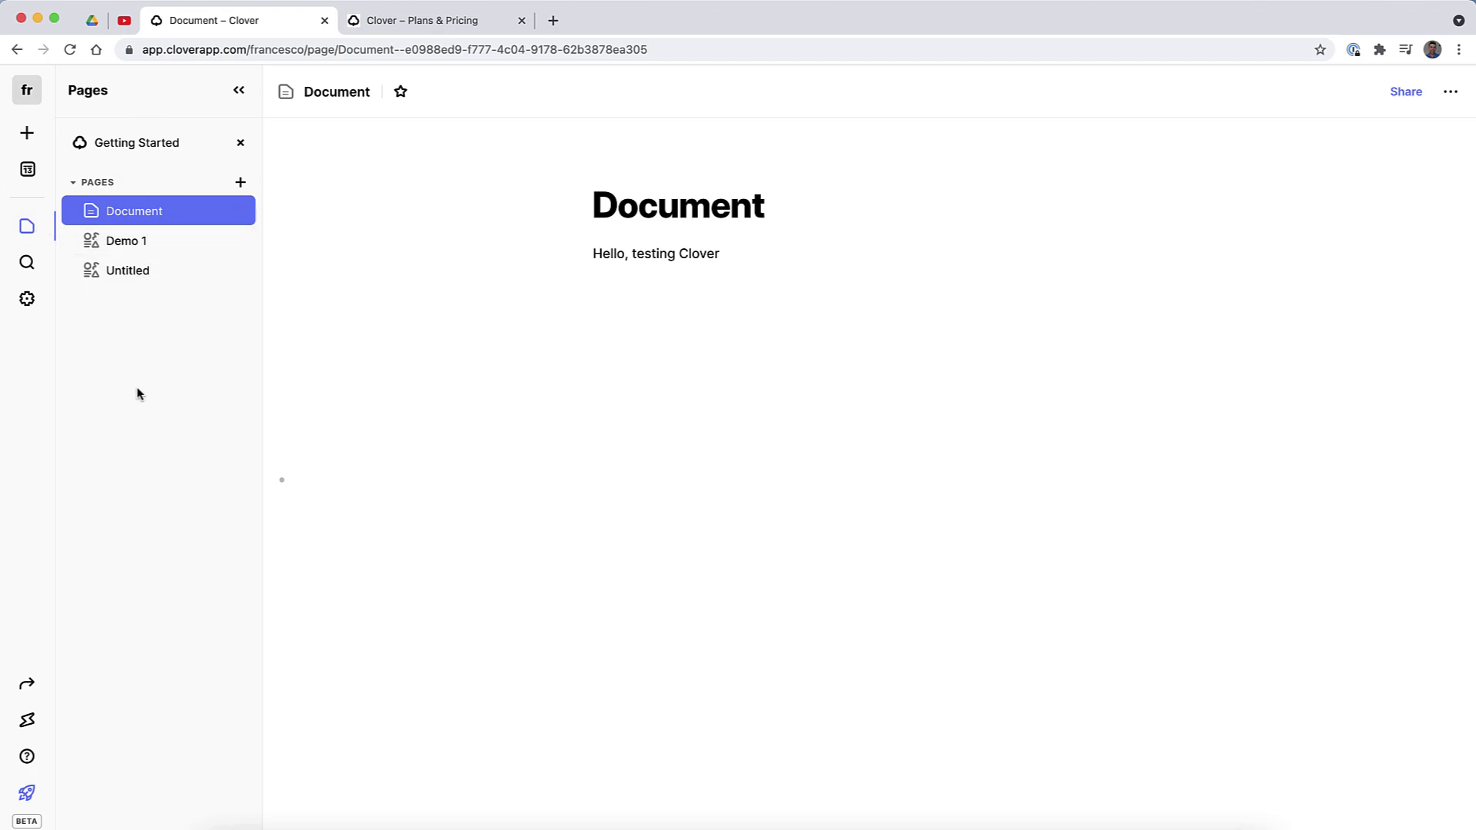
Insert a new sub-page on the empty line under the greeting using /doc.
{"action": "left_click", "coordinate": [709, 285]}
{"action": "type", "text": "/"}
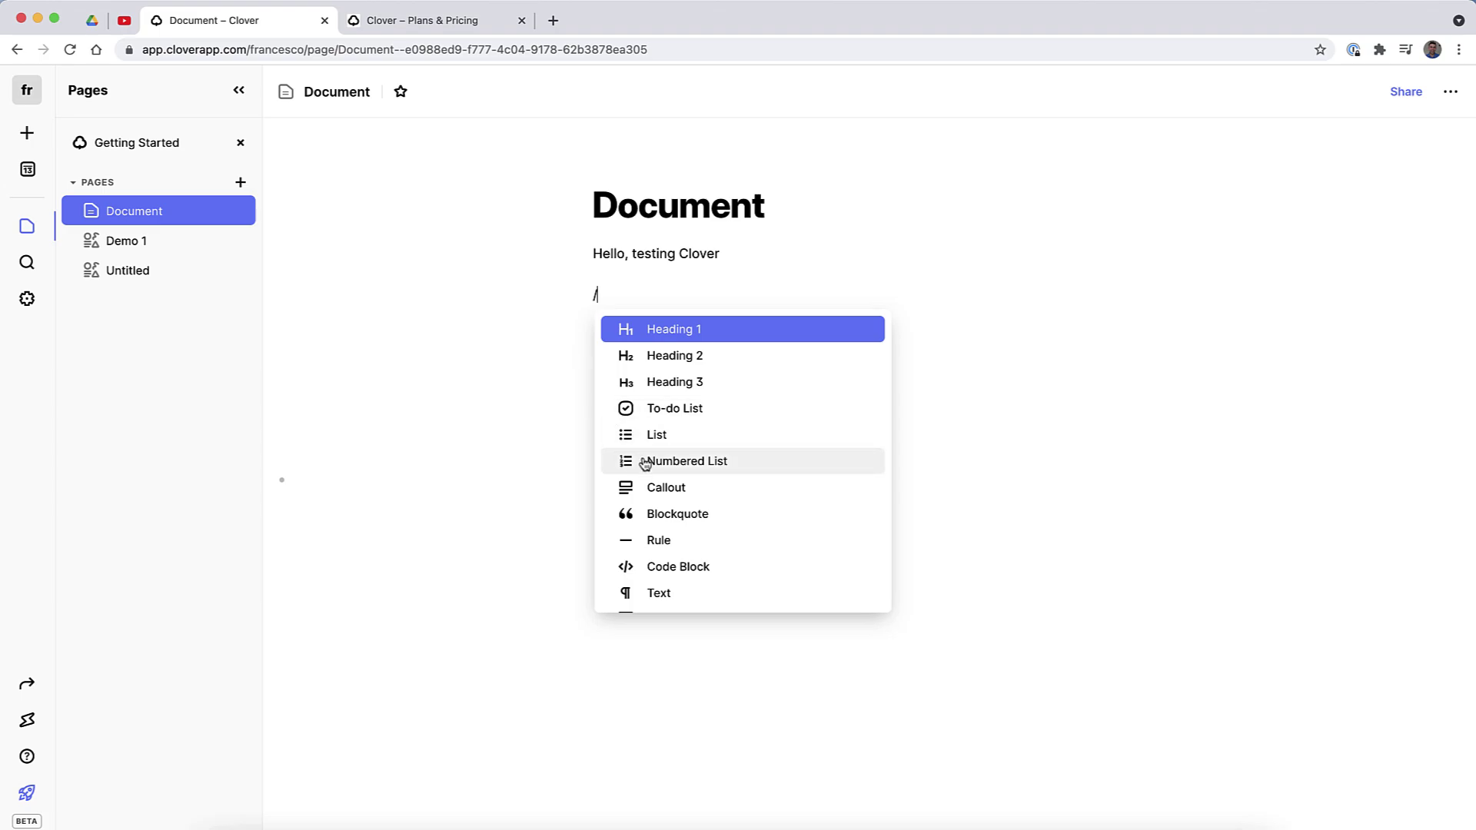
{"action": "scroll", "coordinate": [645, 461], "scroll_direction": "down", "scroll_amount": 3}
{"action": "scroll", "coordinate": [679, 465], "scroll_direction": "up", "scroll_amount": 3}
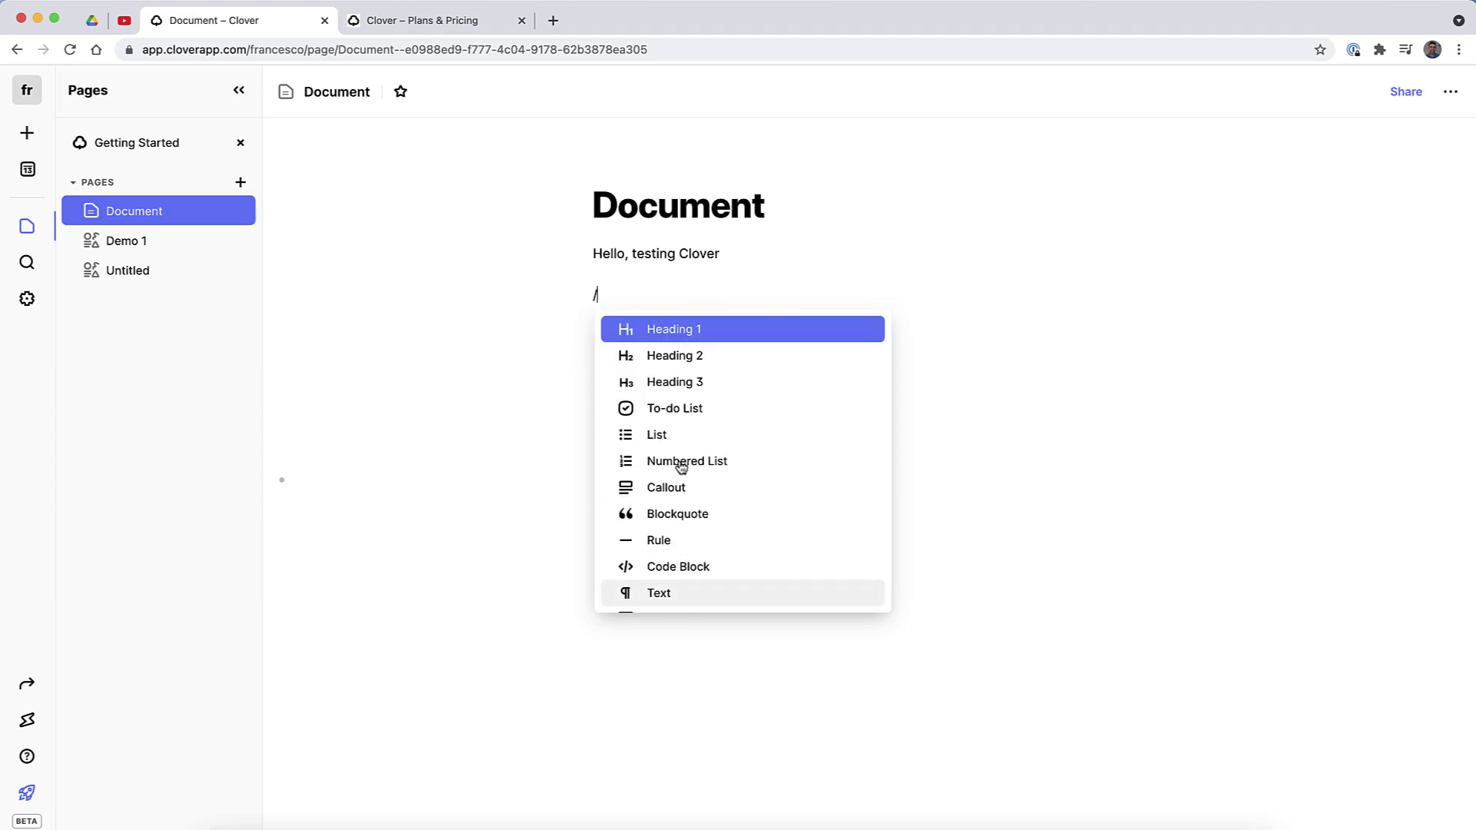
{"action": "type", "text": "doc"}
{"action": "key", "text": "Return"}
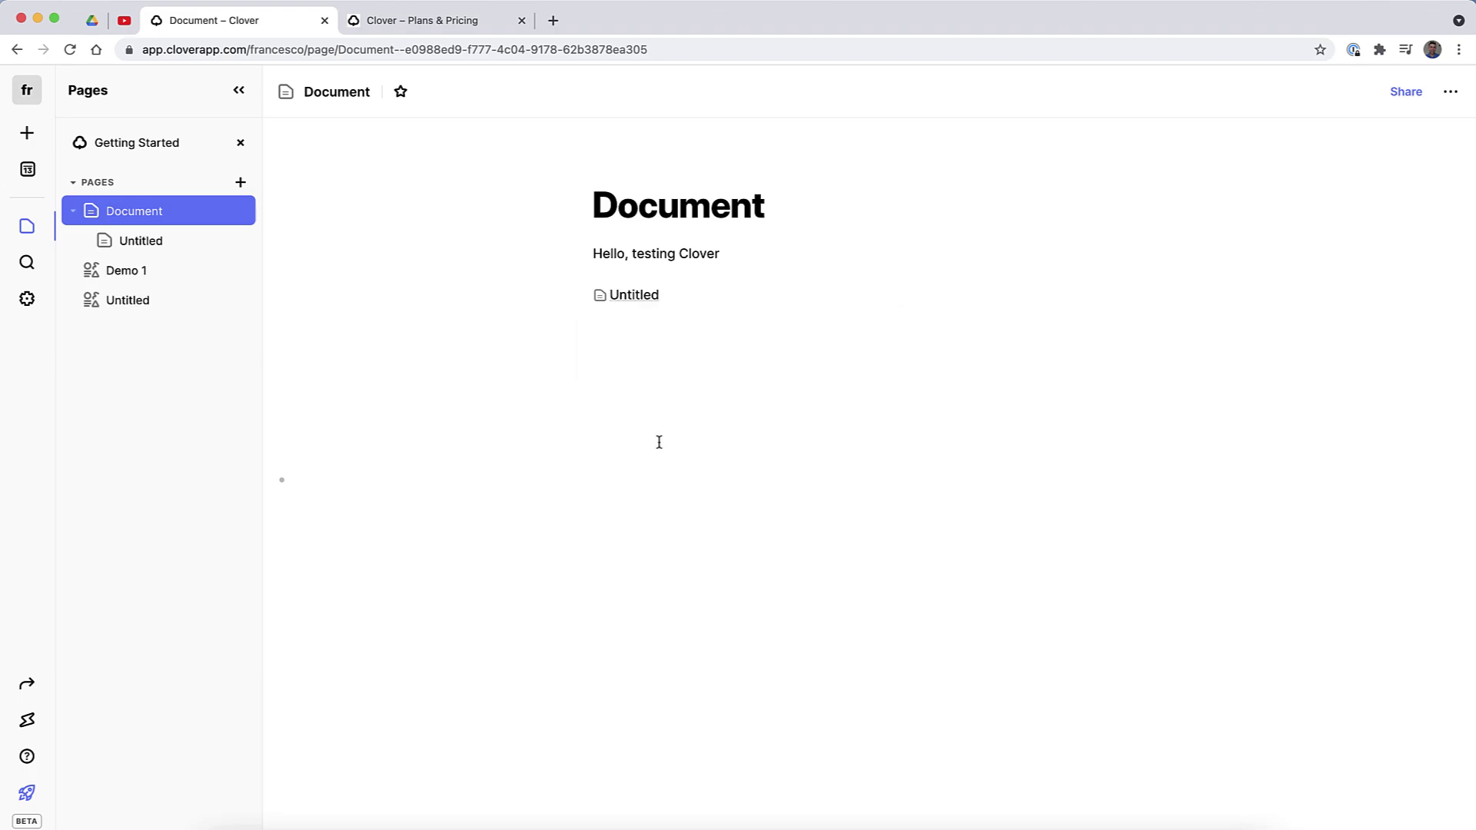
Title the new sub-page 'Doc 2', then add an empty line below its link in Document.
{"action": "left_click", "coordinate": [626, 294]}
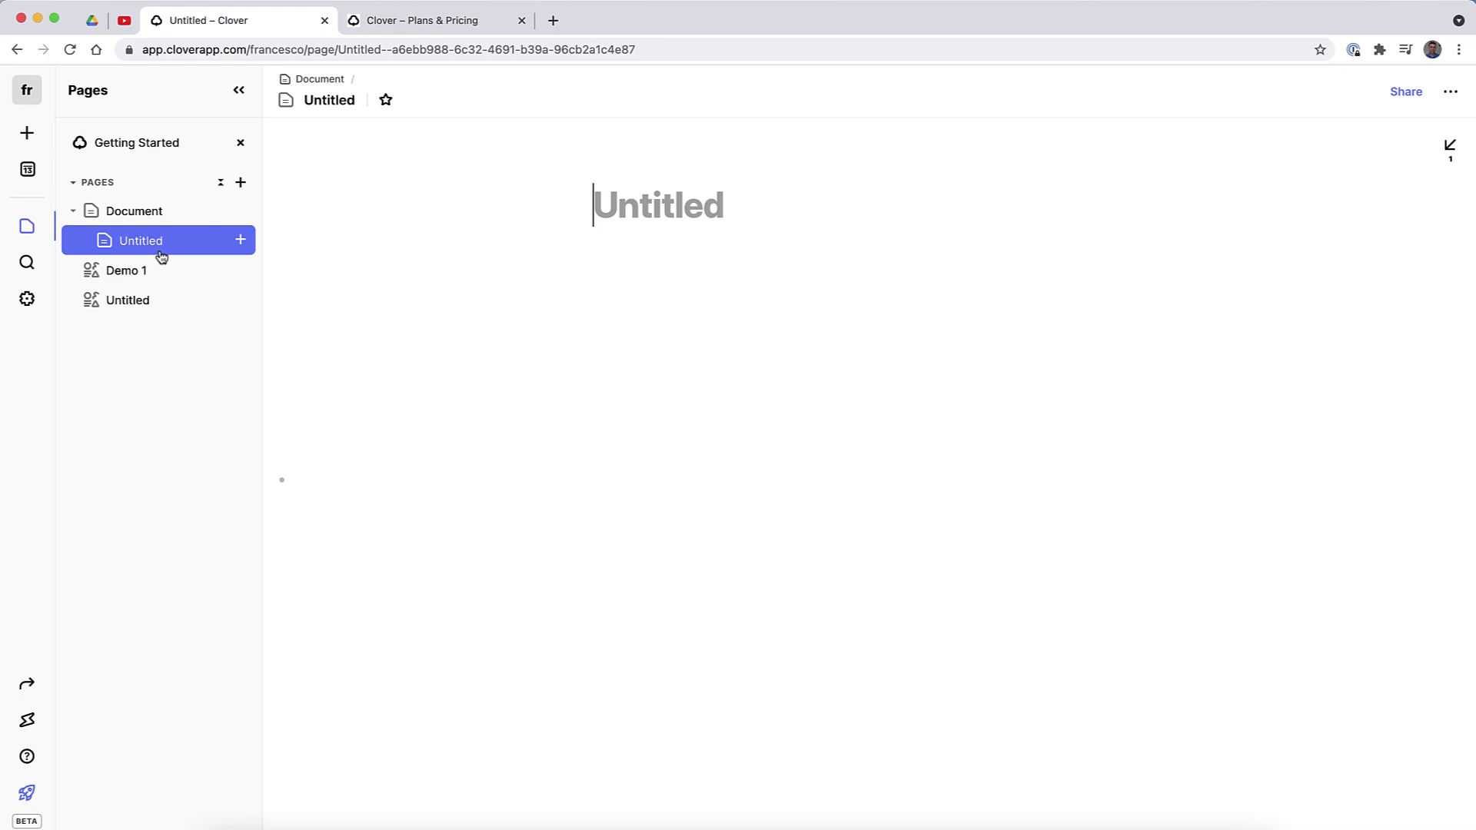
{"action": "left_click", "coordinate": [163, 215]}
{"action": "left_click", "coordinate": [156, 236]}
{"action": "left_click", "coordinate": [632, 229]}
{"action": "type", "text": "Doc 2"}
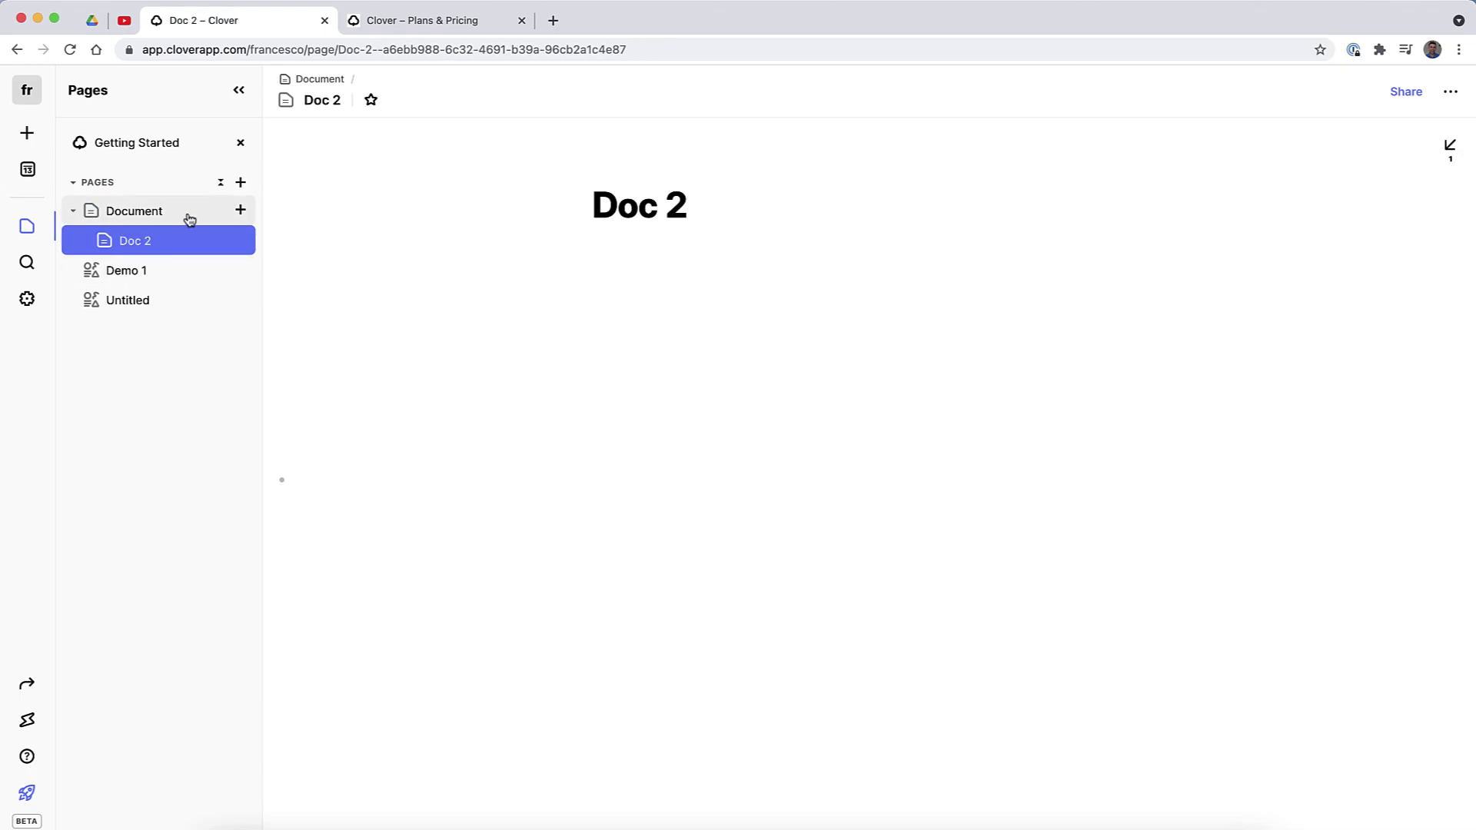
{"action": "left_click", "coordinate": [189, 219]}
{"action": "key", "text": "Return"}
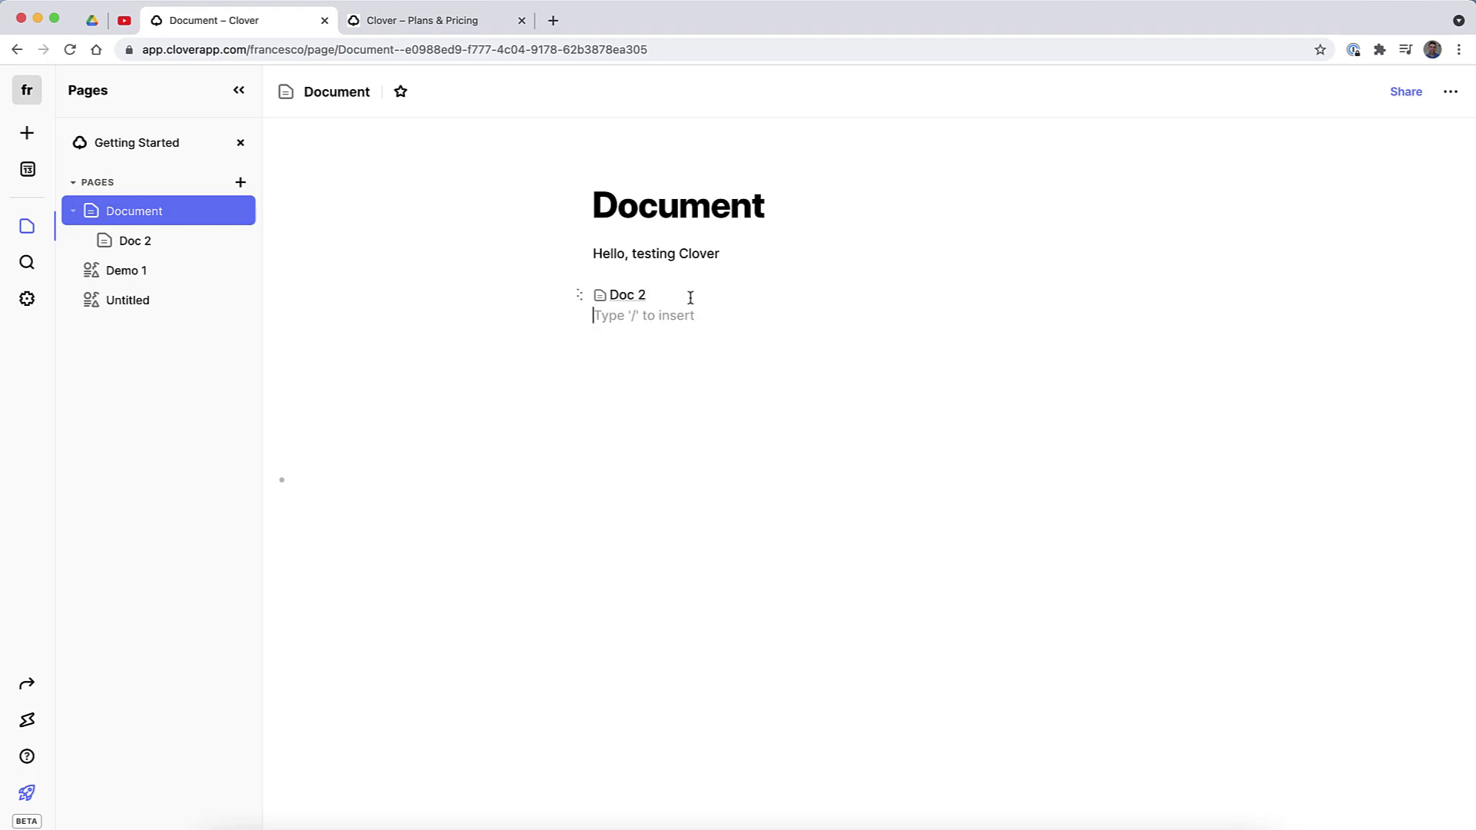
{"action": "left_click", "coordinate": [617, 296]}
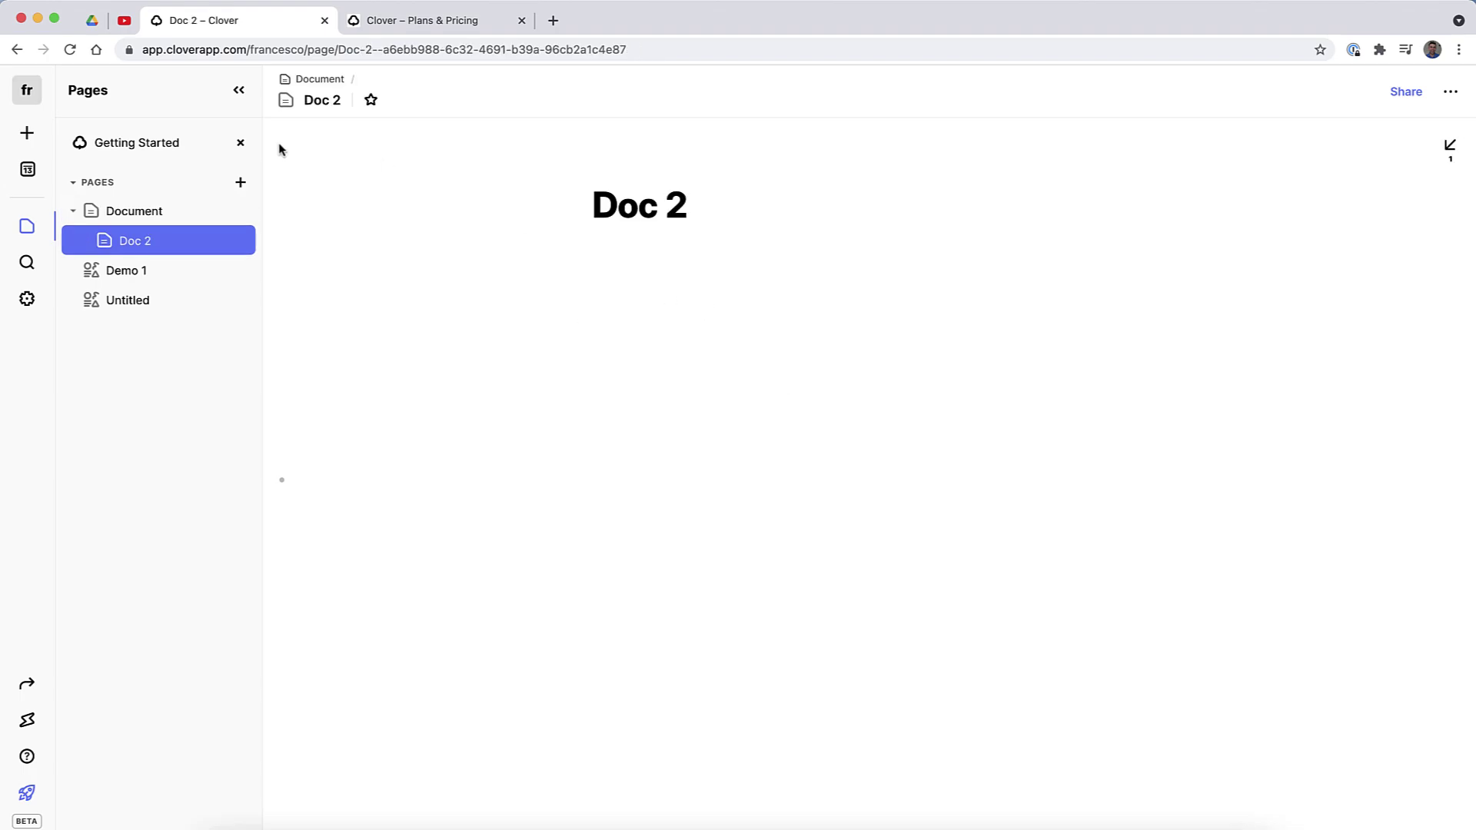
{"action": "left_click", "coordinate": [146, 215]}
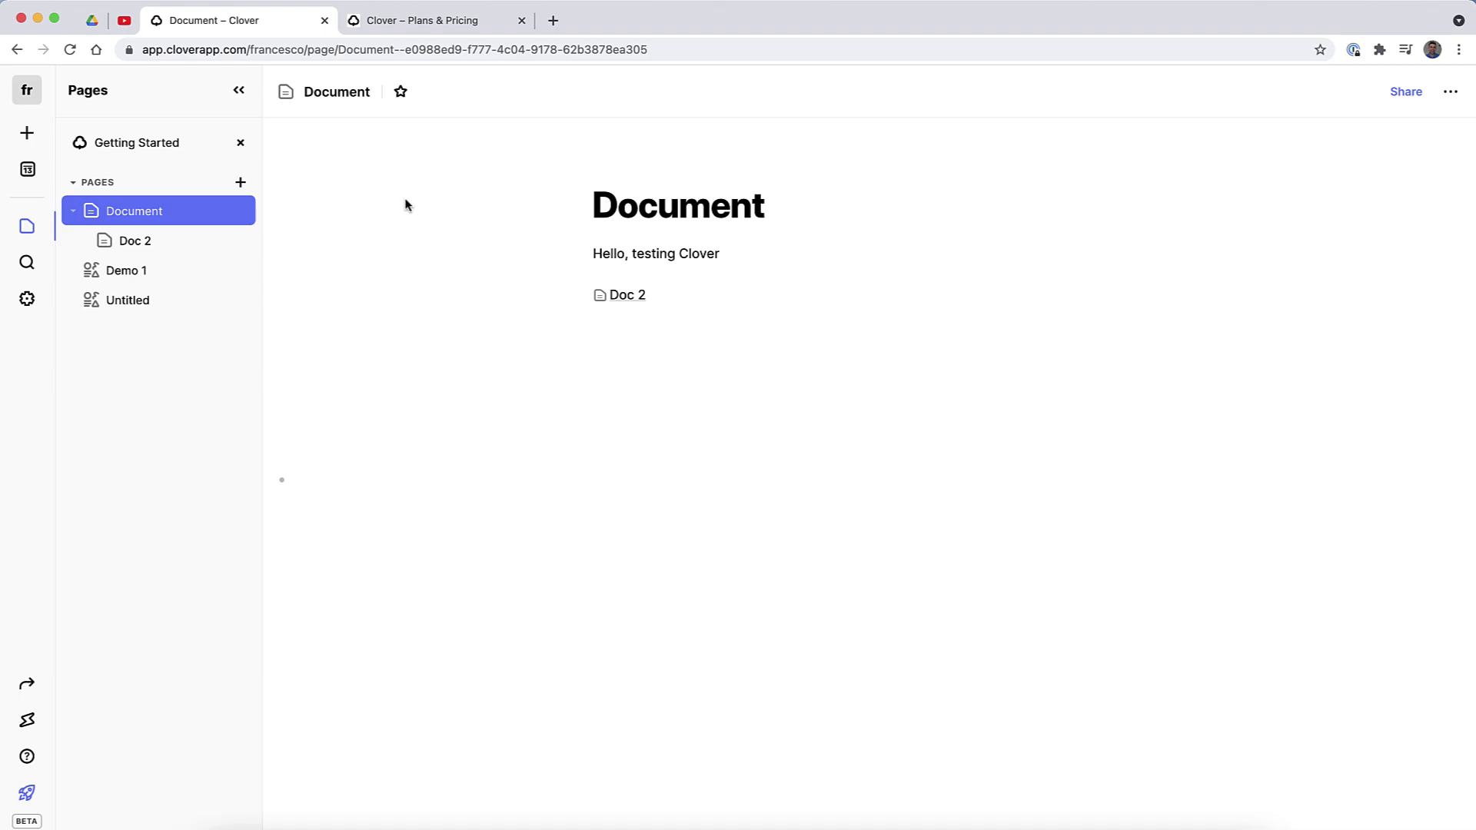
Hide the Getting Started page and start a new line below the Doc 2 link.
{"action": "left_click", "coordinate": [240, 142]}
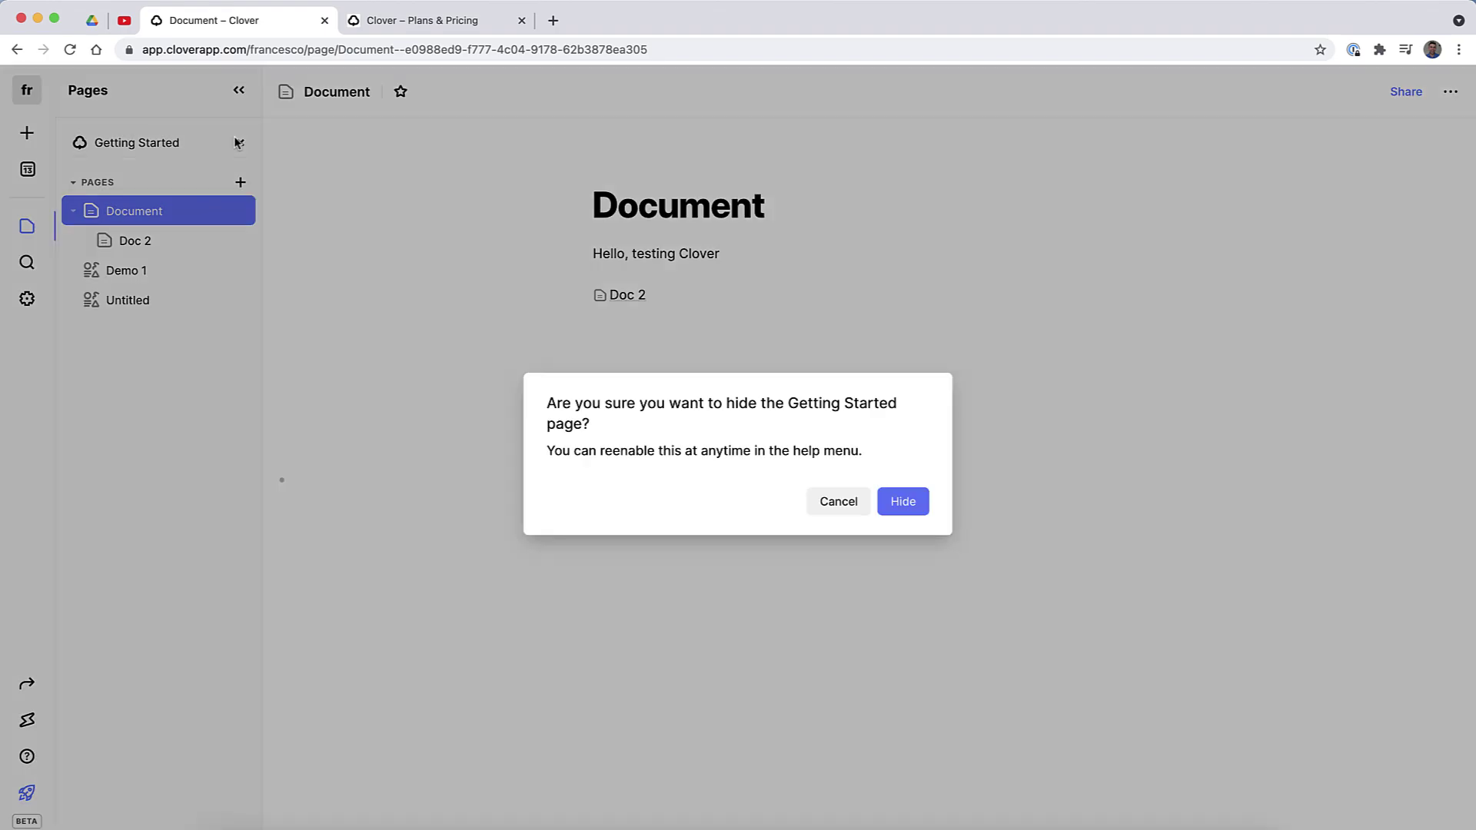
{"action": "left_click", "coordinate": [901, 500]}
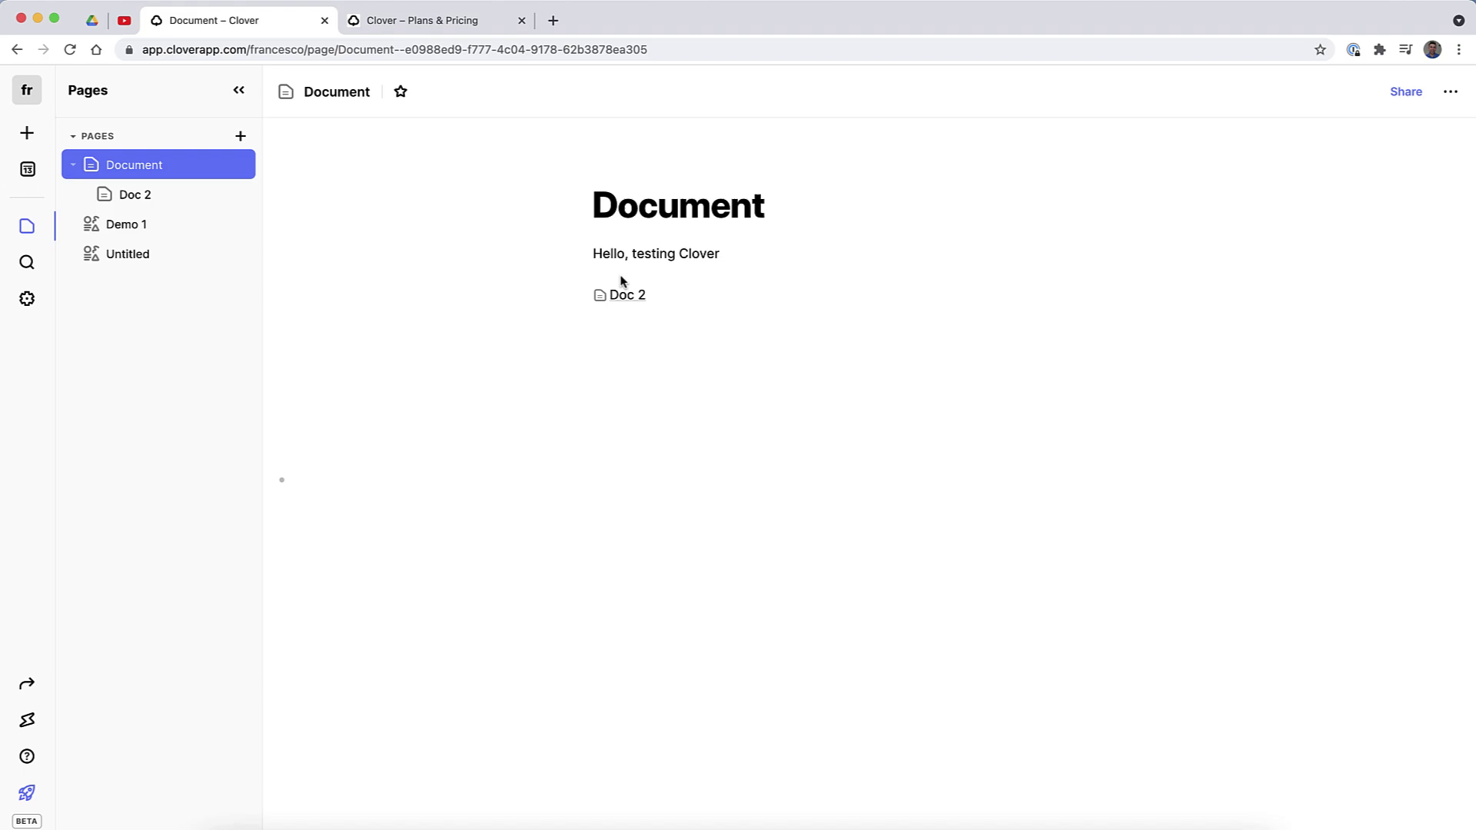
{"action": "left_click", "coordinate": [749, 370]}
{"action": "key", "text": "Return"}
Insert a Surface block from the / menu, open the new surface, and return to Document.
{"action": "type", "text": "/"}
{"action": "scroll", "coordinate": [692, 483], "scroll_direction": "down", "scroll_amount": 3}
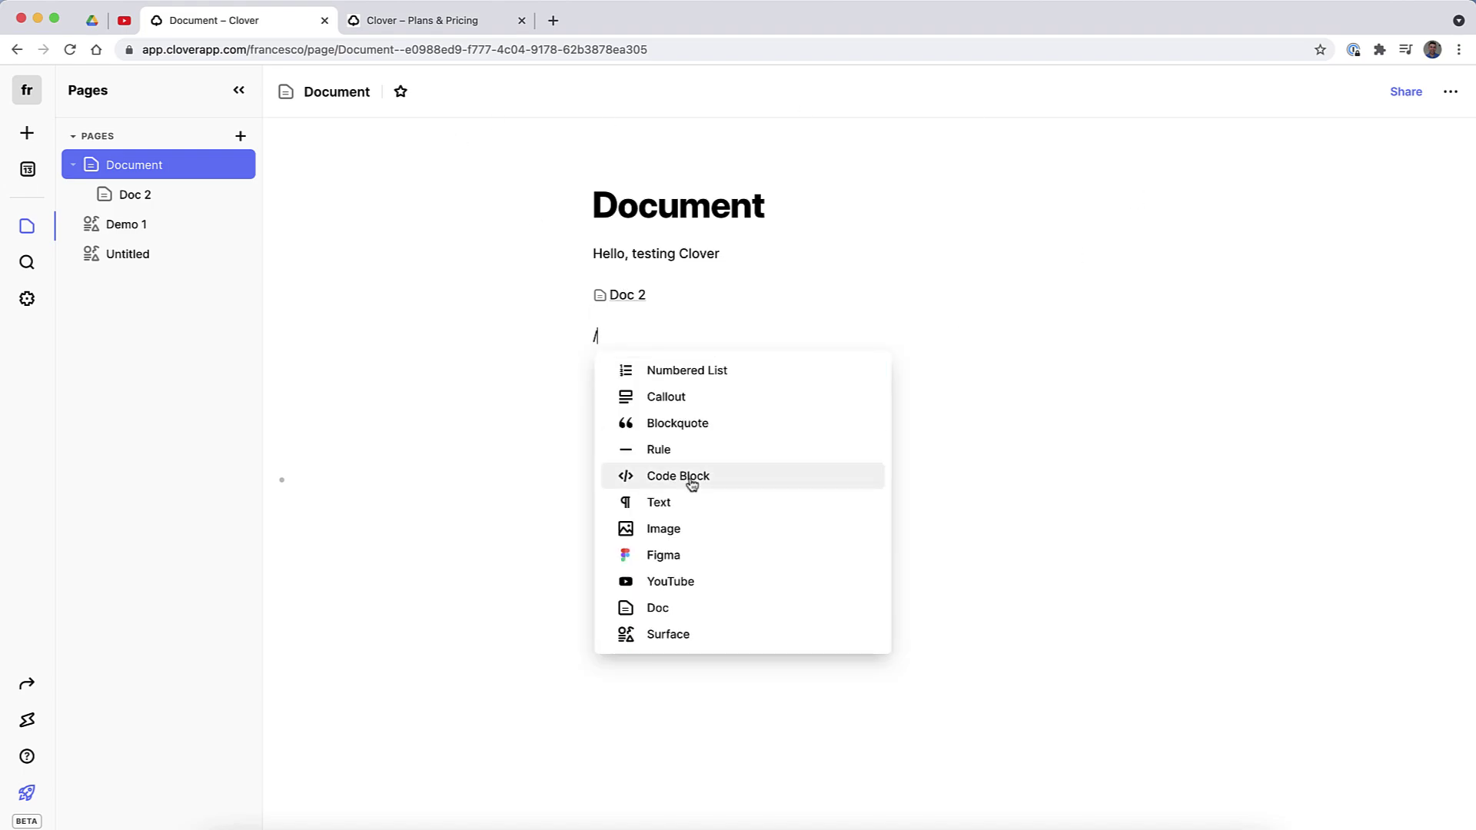
{"action": "left_click", "coordinate": [693, 640]}
{"action": "left_click", "coordinate": [644, 339]}
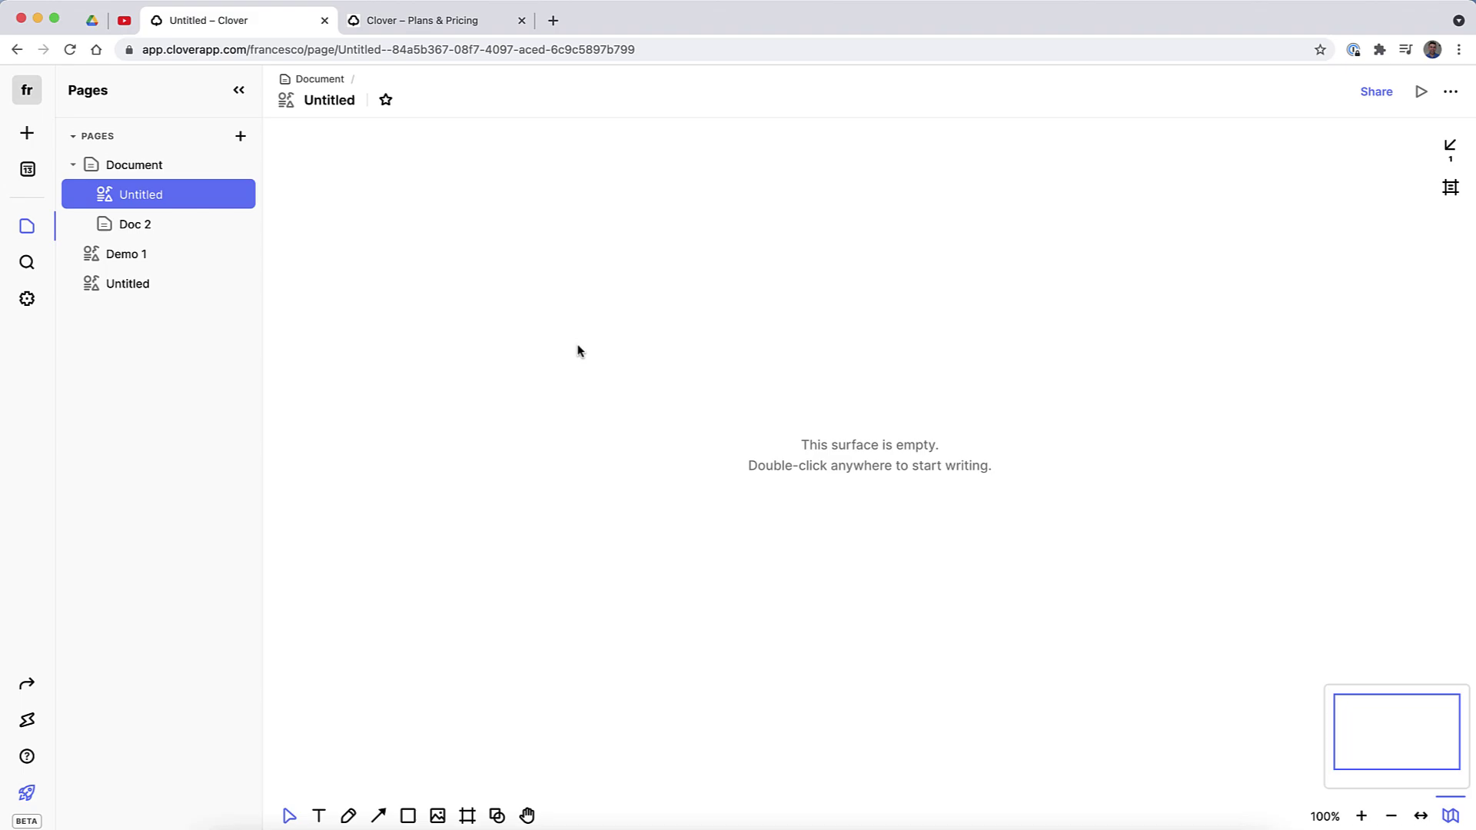
{"action": "left_click", "coordinate": [141, 171]}
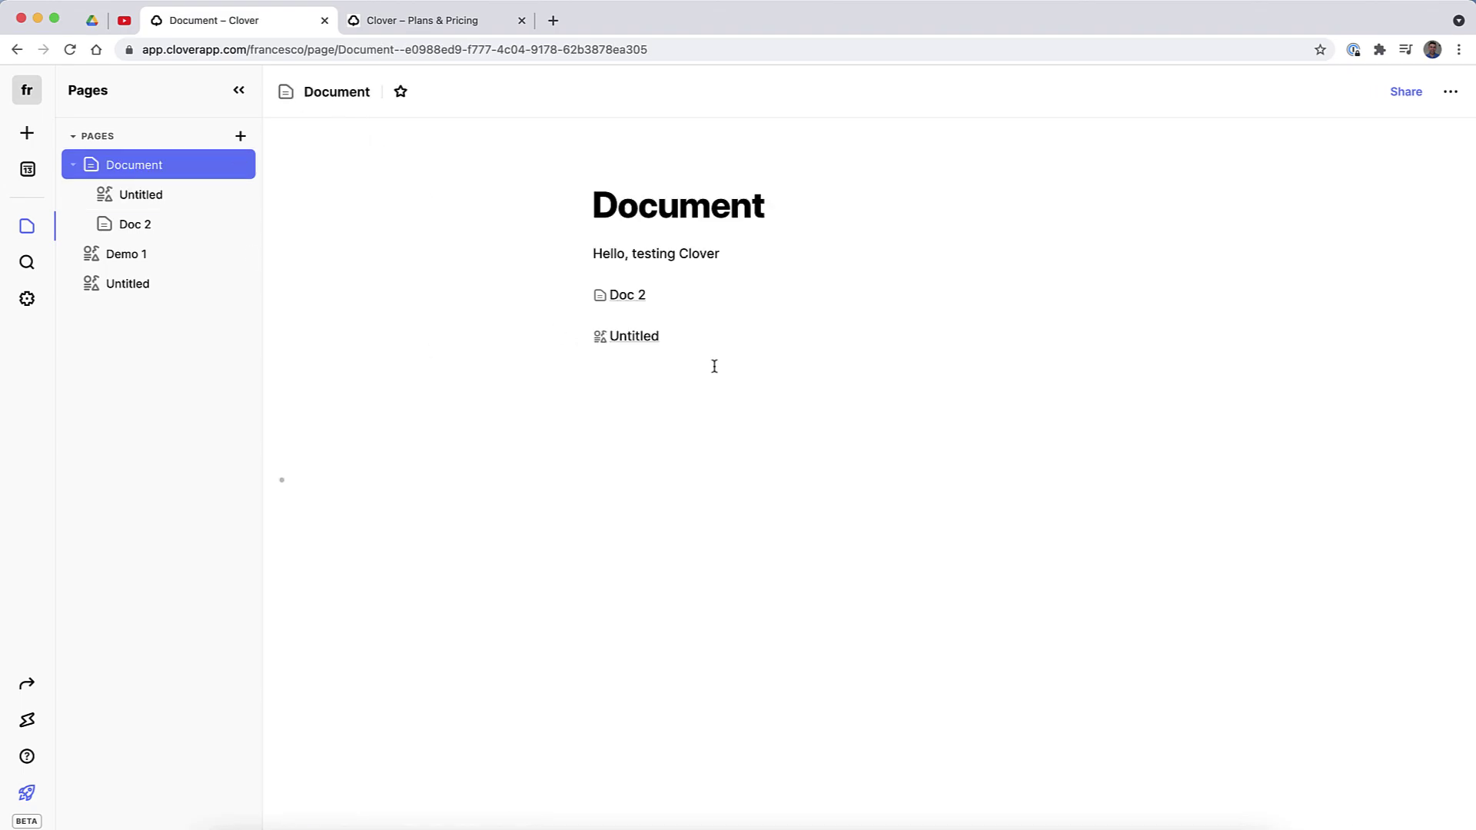
Move the Untitled surface link above Doc 2 and paste a copy of its link into Doc 2.
{"action": "left_click_drag", "start_coordinate": [586, 335], "coordinate": [583, 290]}
{"action": "left_click", "coordinate": [576, 295]}
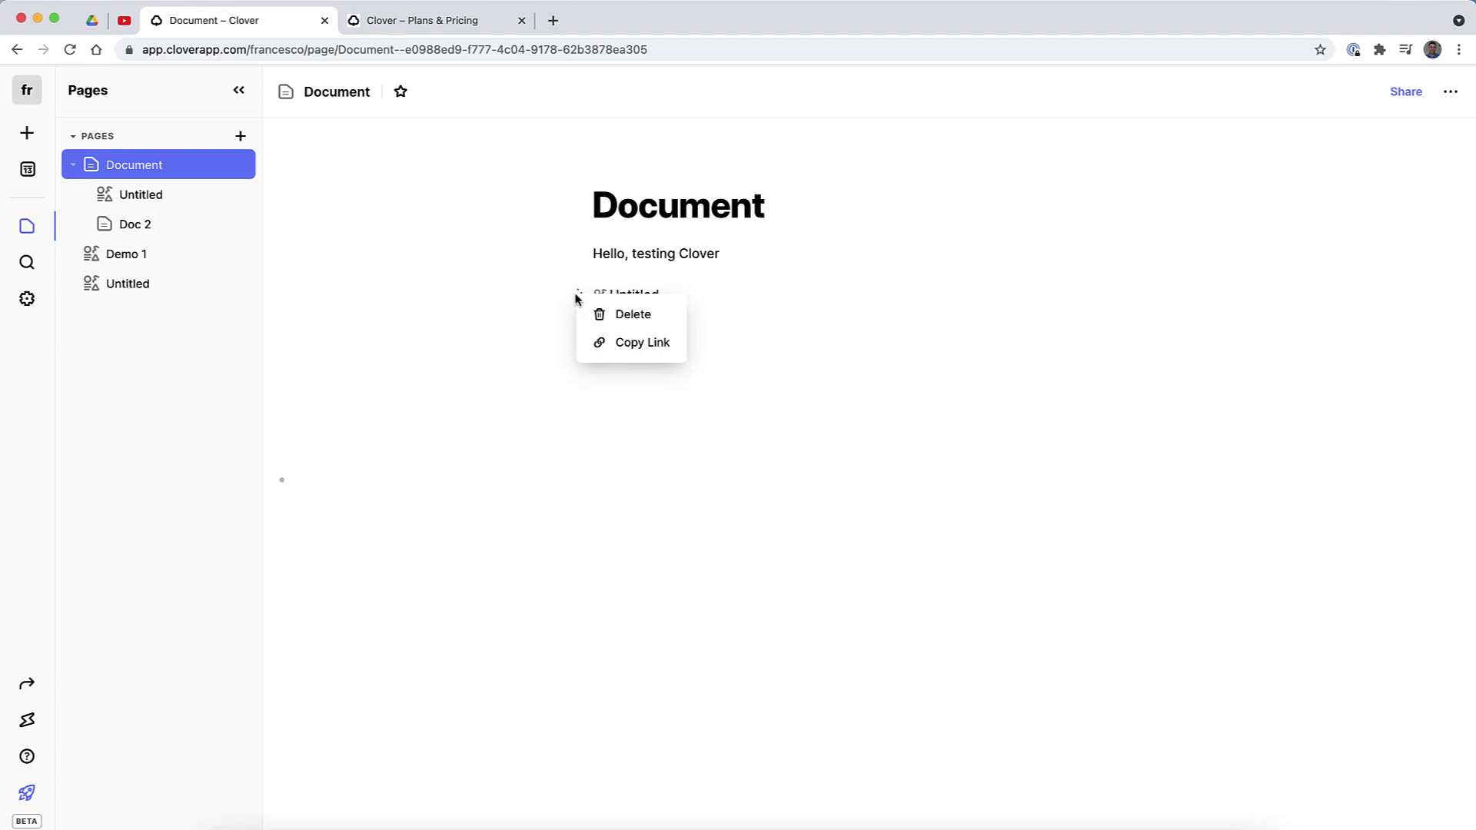
{"action": "left_click", "coordinate": [643, 344]}
{"action": "left_click", "coordinate": [154, 222]}
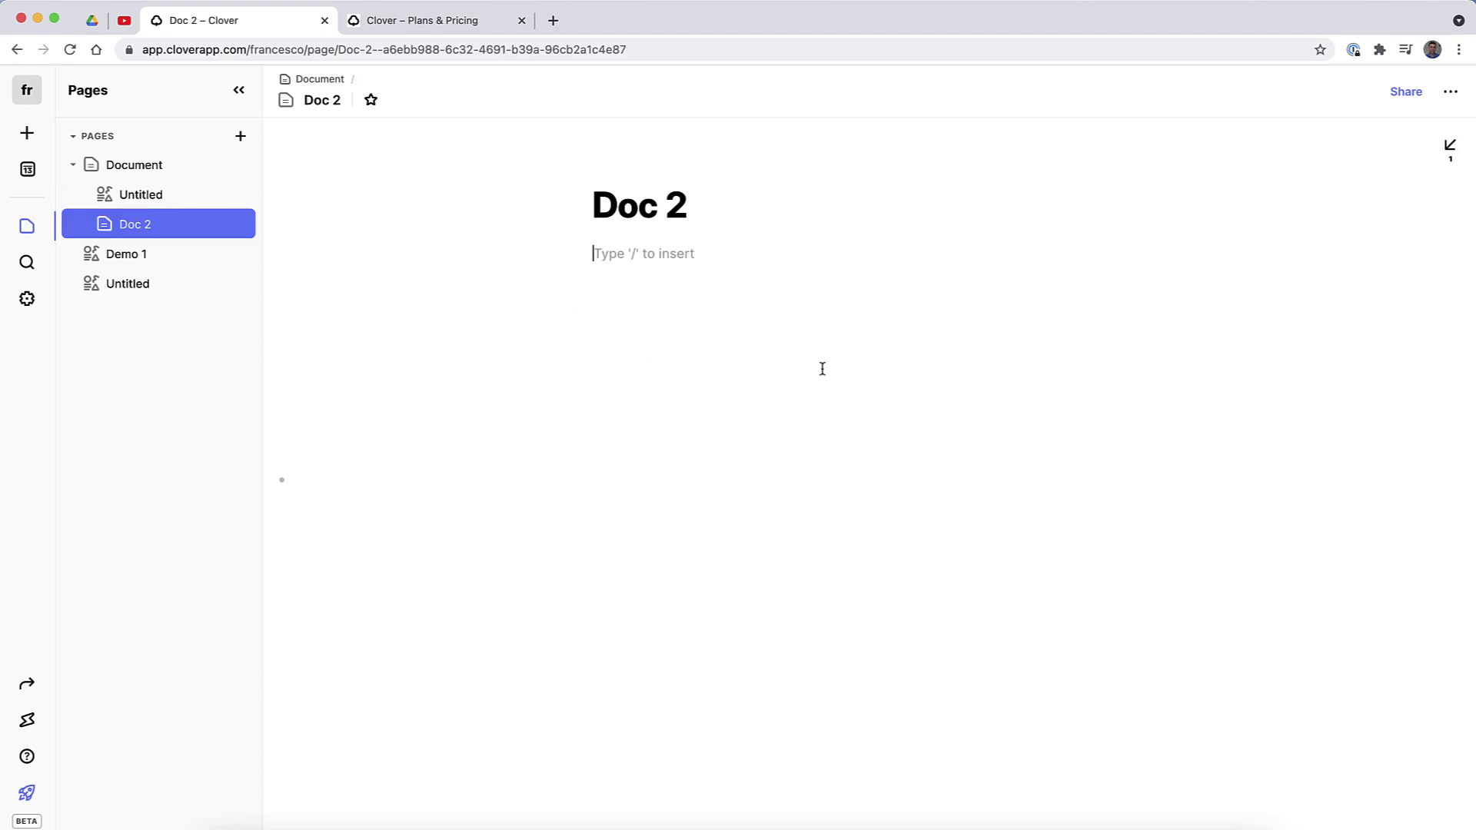
{"action": "key", "text": "super+v"}
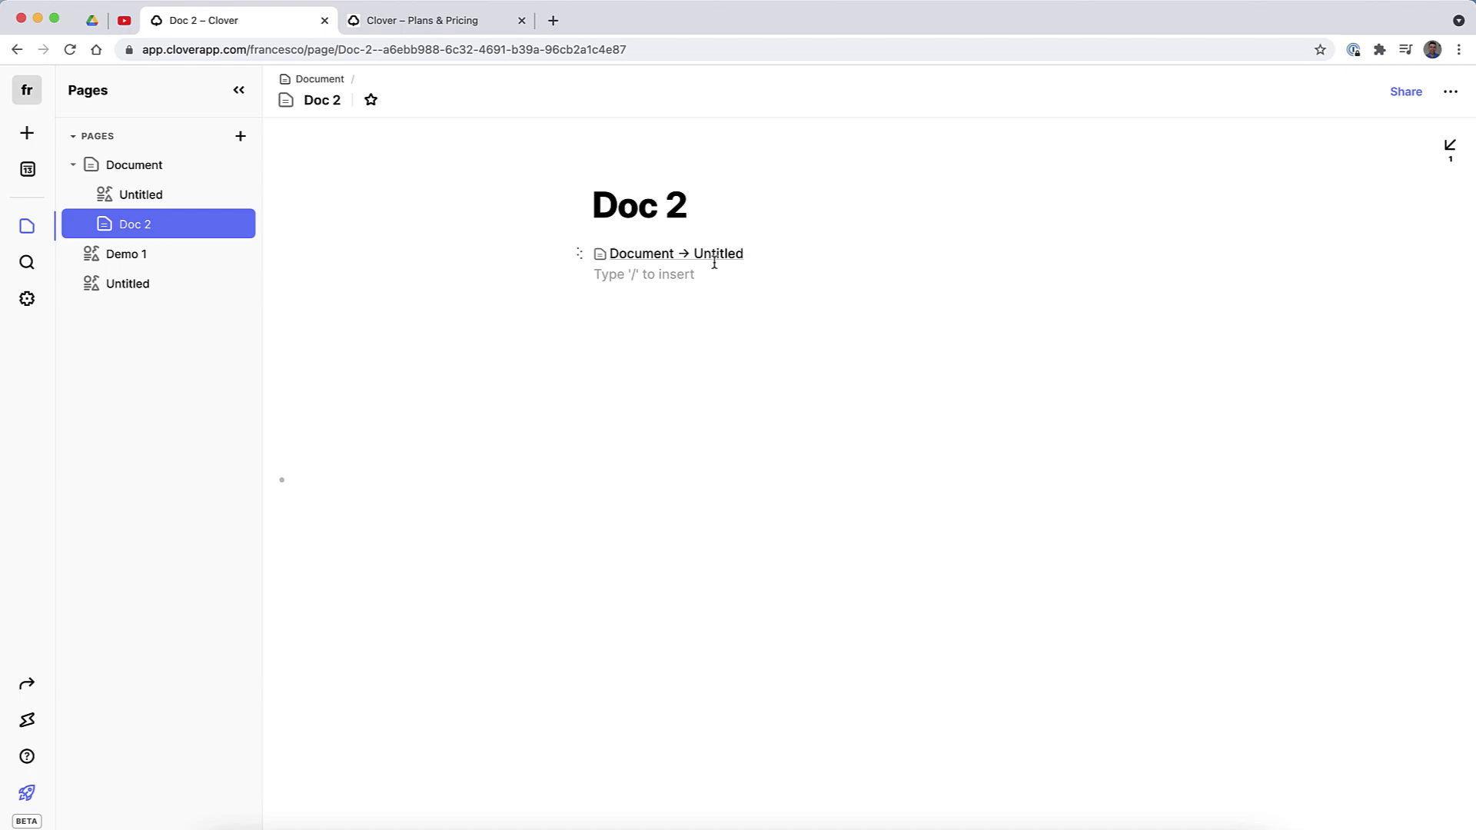
Check the pasted link and Doc 2's backlinks, then return to the Document page.
{"action": "left_click", "coordinate": [696, 254]}
{"action": "left_click", "coordinate": [134, 223]}
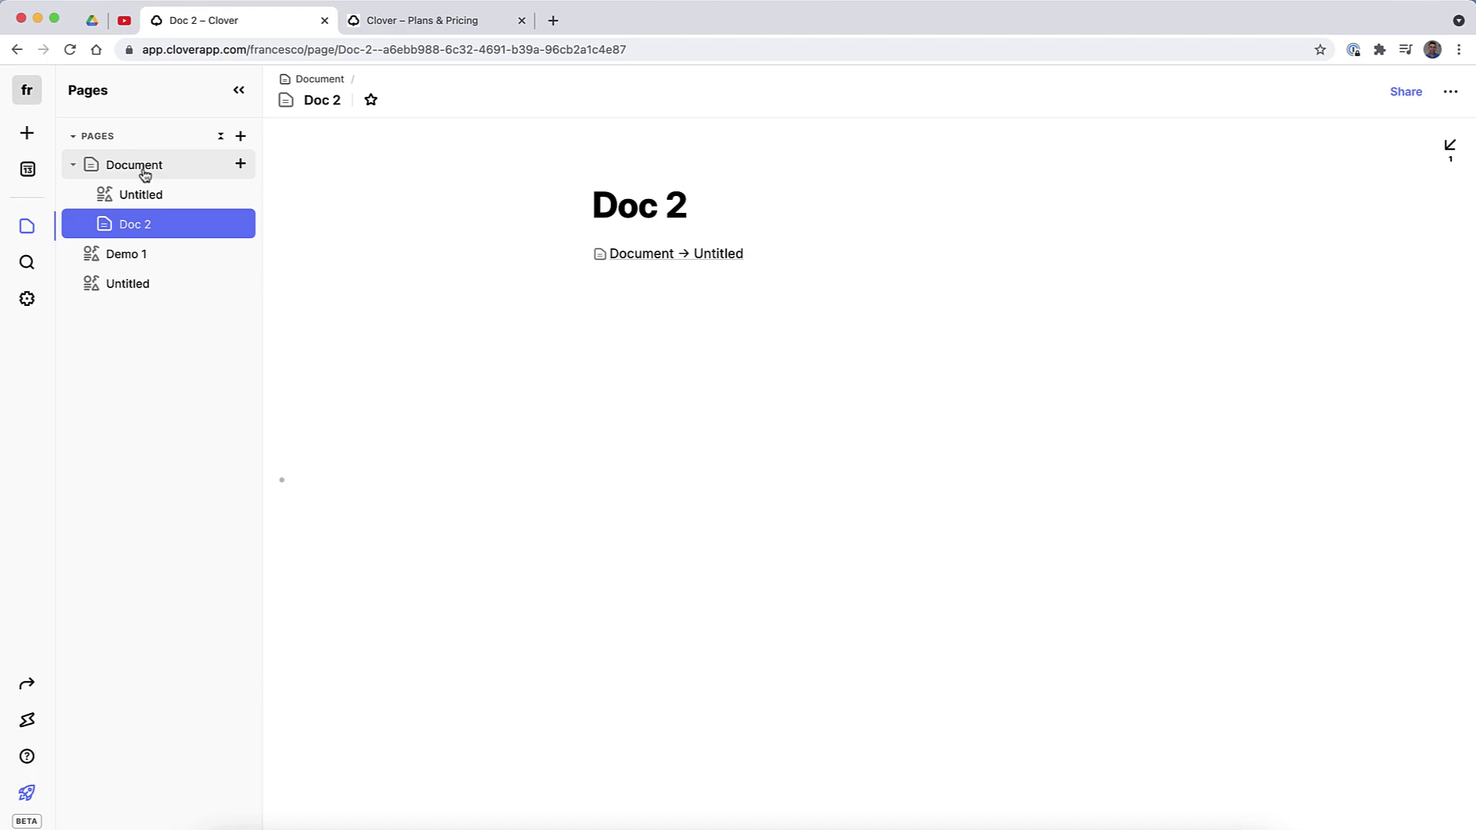
{"action": "left_click", "coordinate": [1449, 148]}
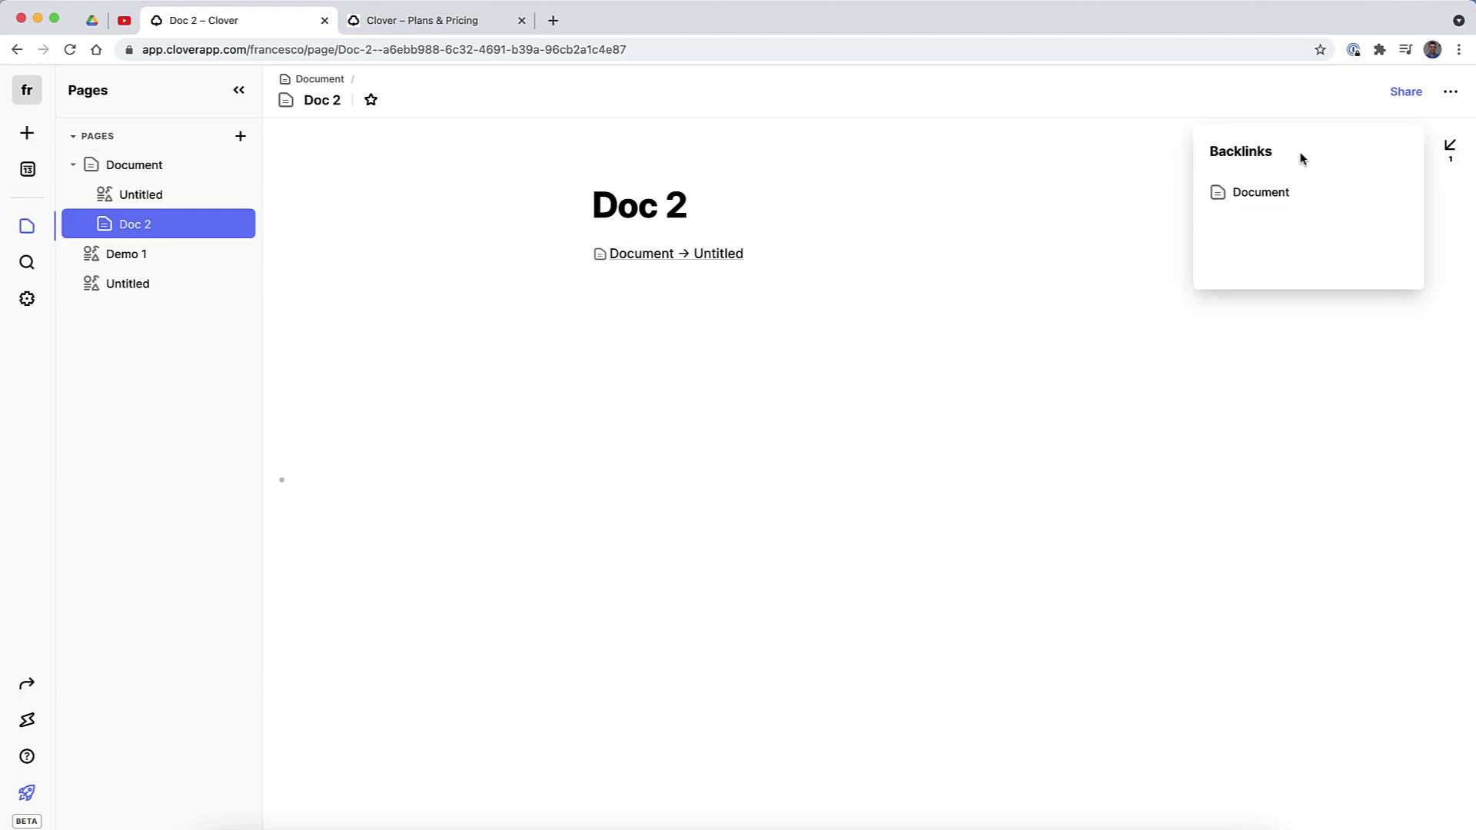
{"action": "left_click", "coordinate": [738, 311]}
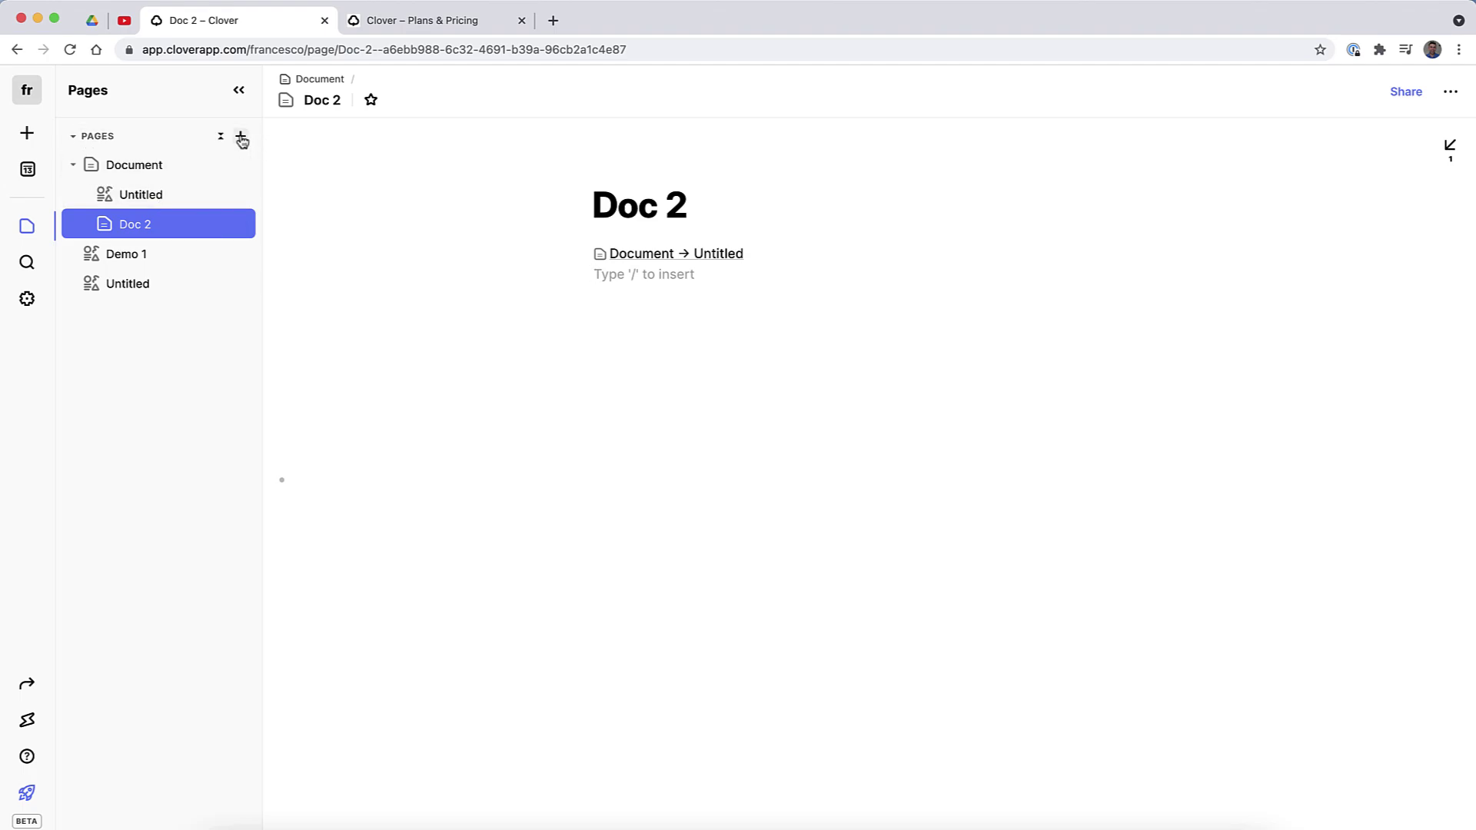
{"action": "left_click", "coordinate": [144, 170]}
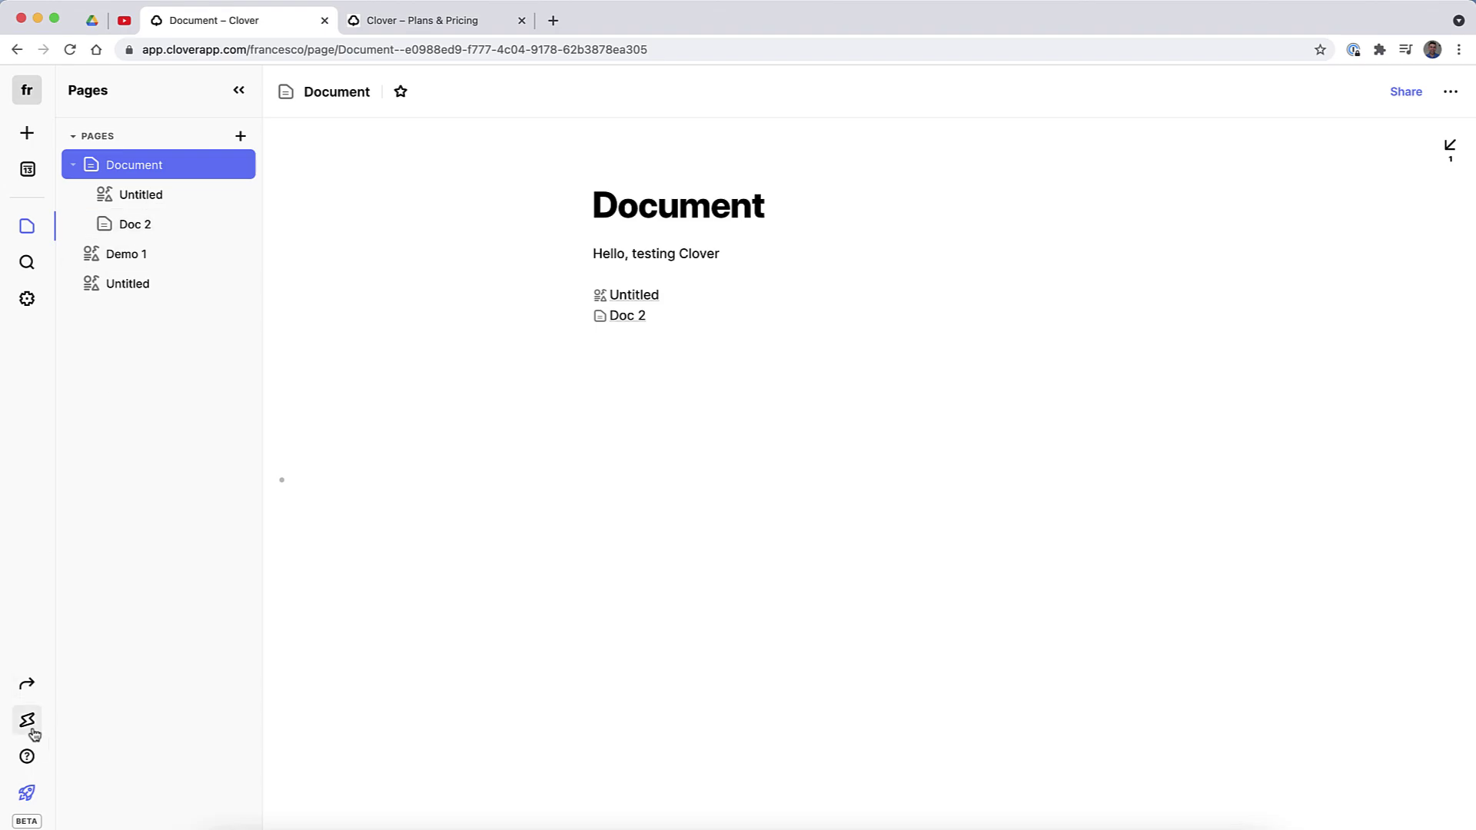
Add to-dos 'Get Book finished' and 'Organize Next Shopping Trip' to the Jul 13, 2021 daily note.
{"action": "left_click", "coordinate": [28, 169]}
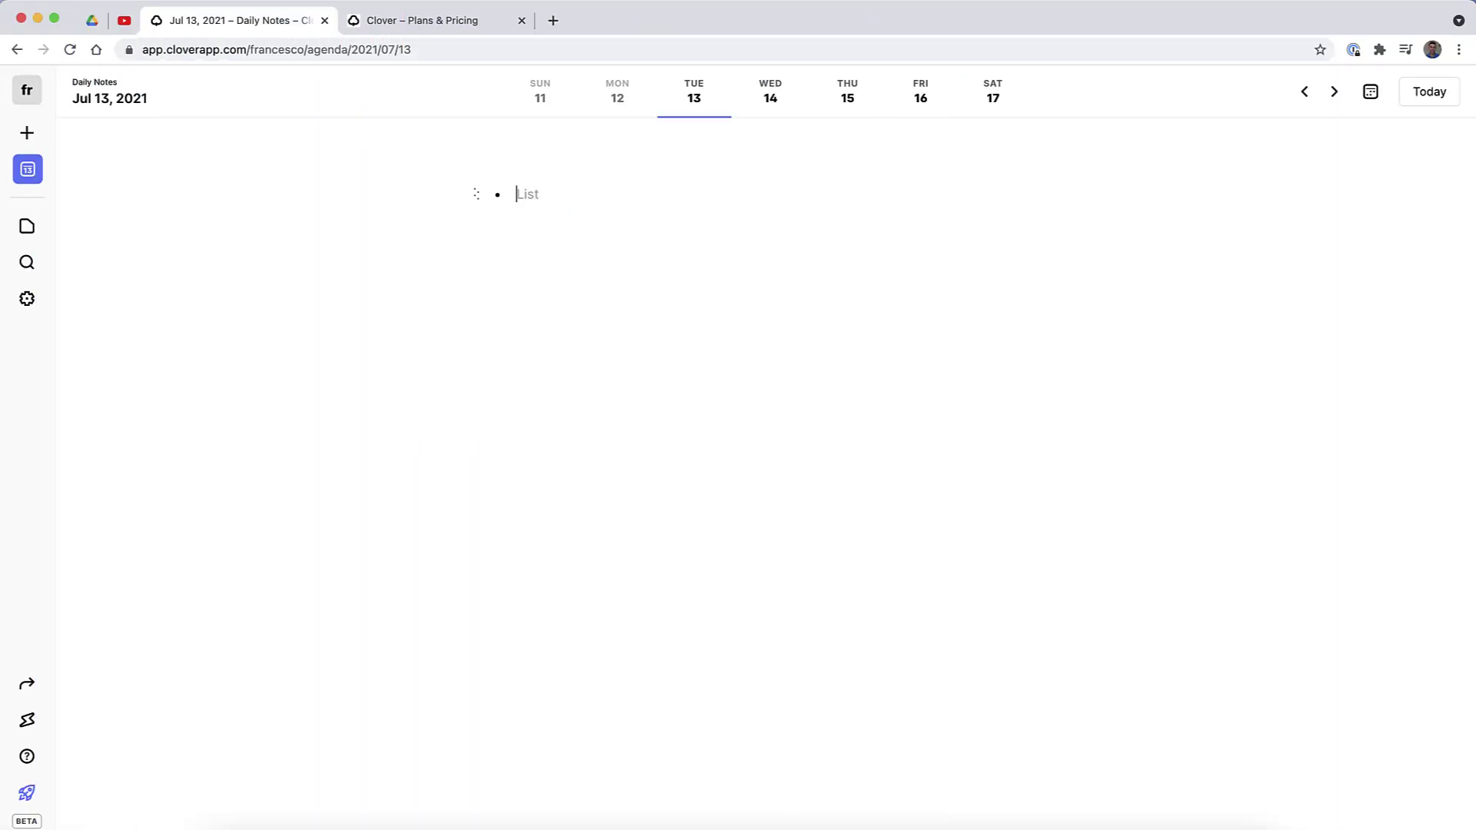
{"action": "type", "text": "/todo"}
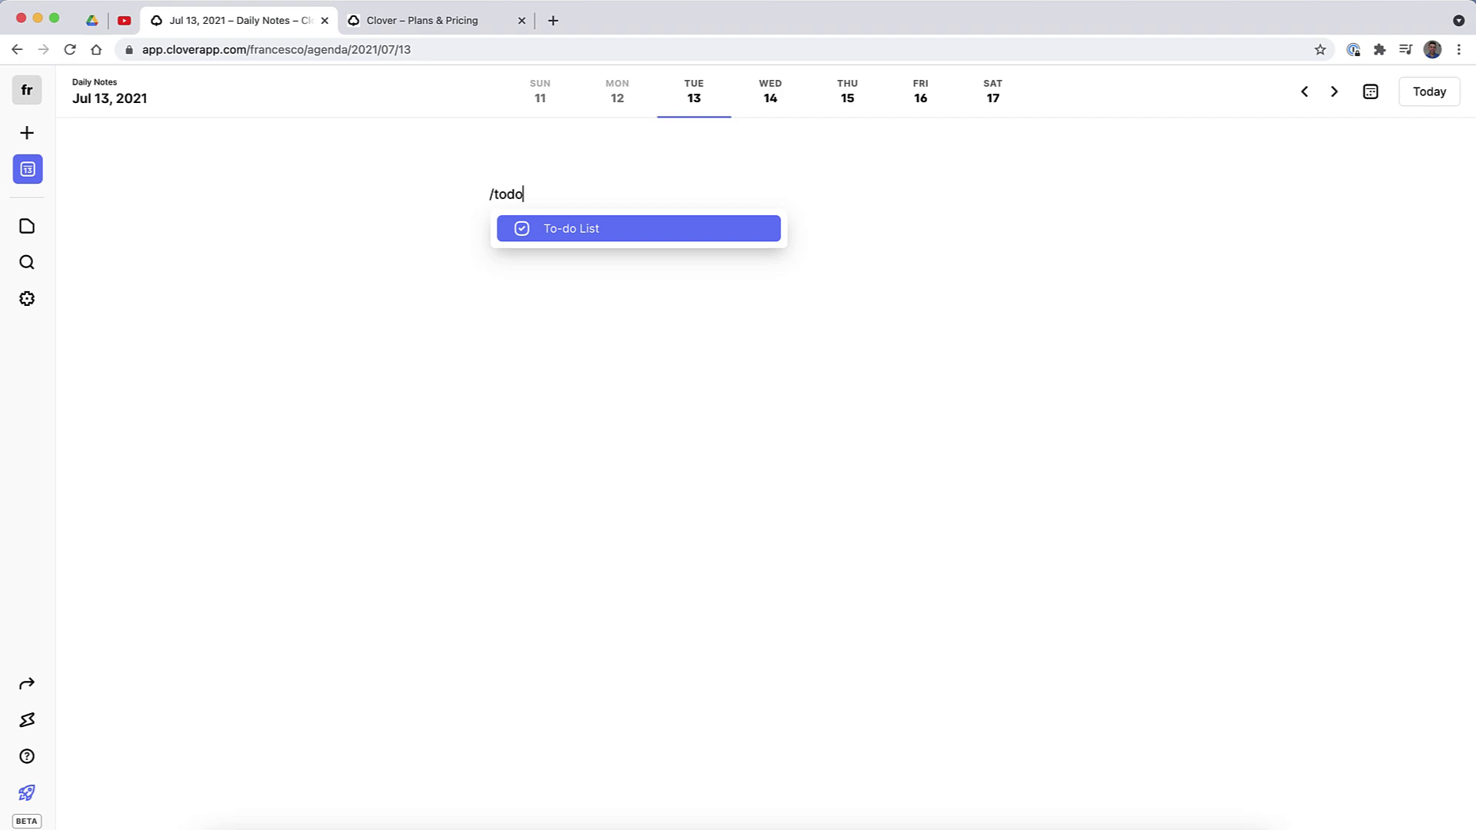
{"action": "key", "text": "Return"}
{"action": "type", "text": "Get "}
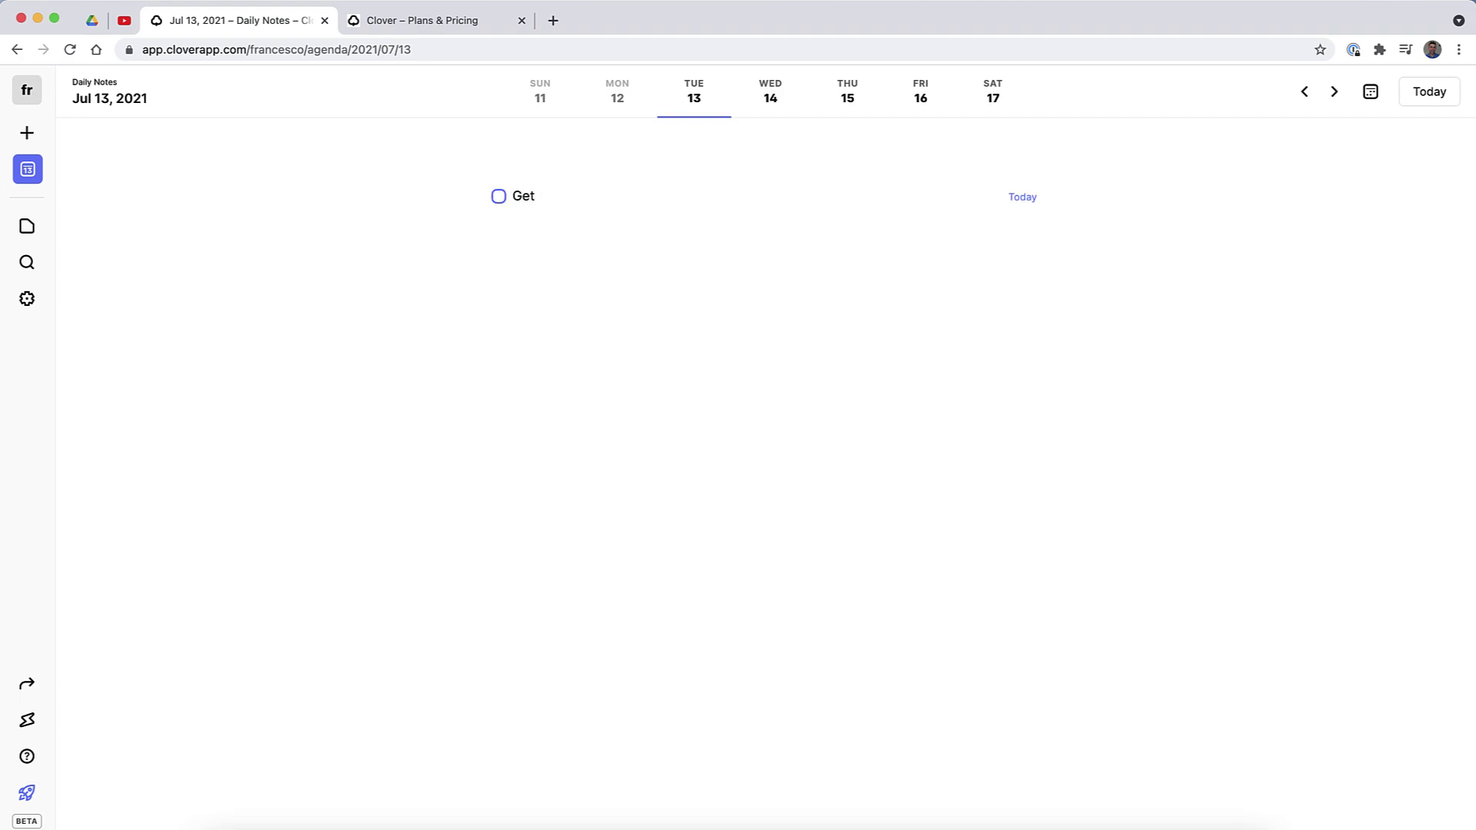
{"action": "type", "text": "Book finished"}
{"action": "key", "text": "Return"}
{"action": "type", "text": "Orga"}
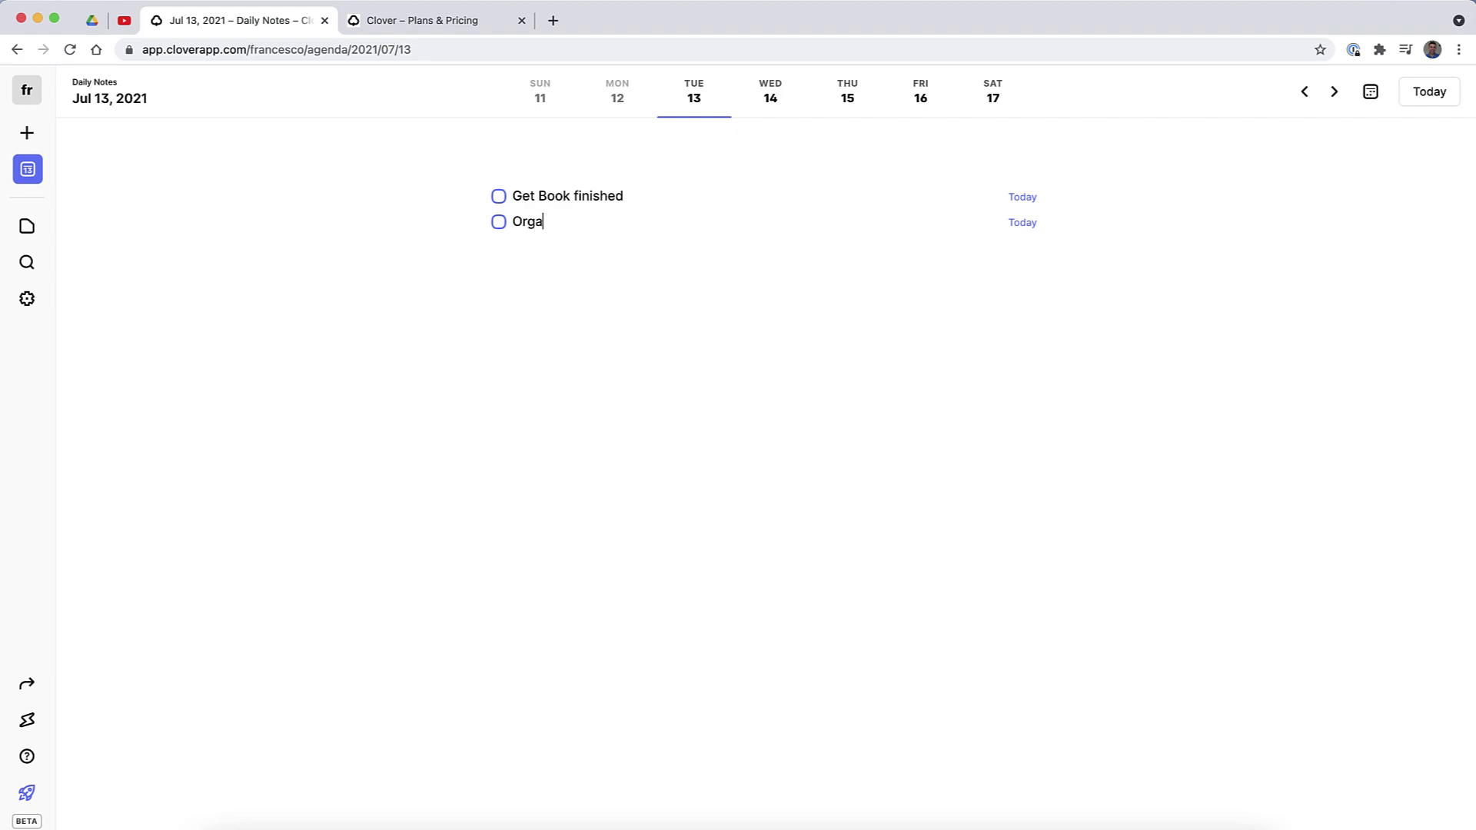
{"action": "type", "text": "nize Next Shopping Trip"}
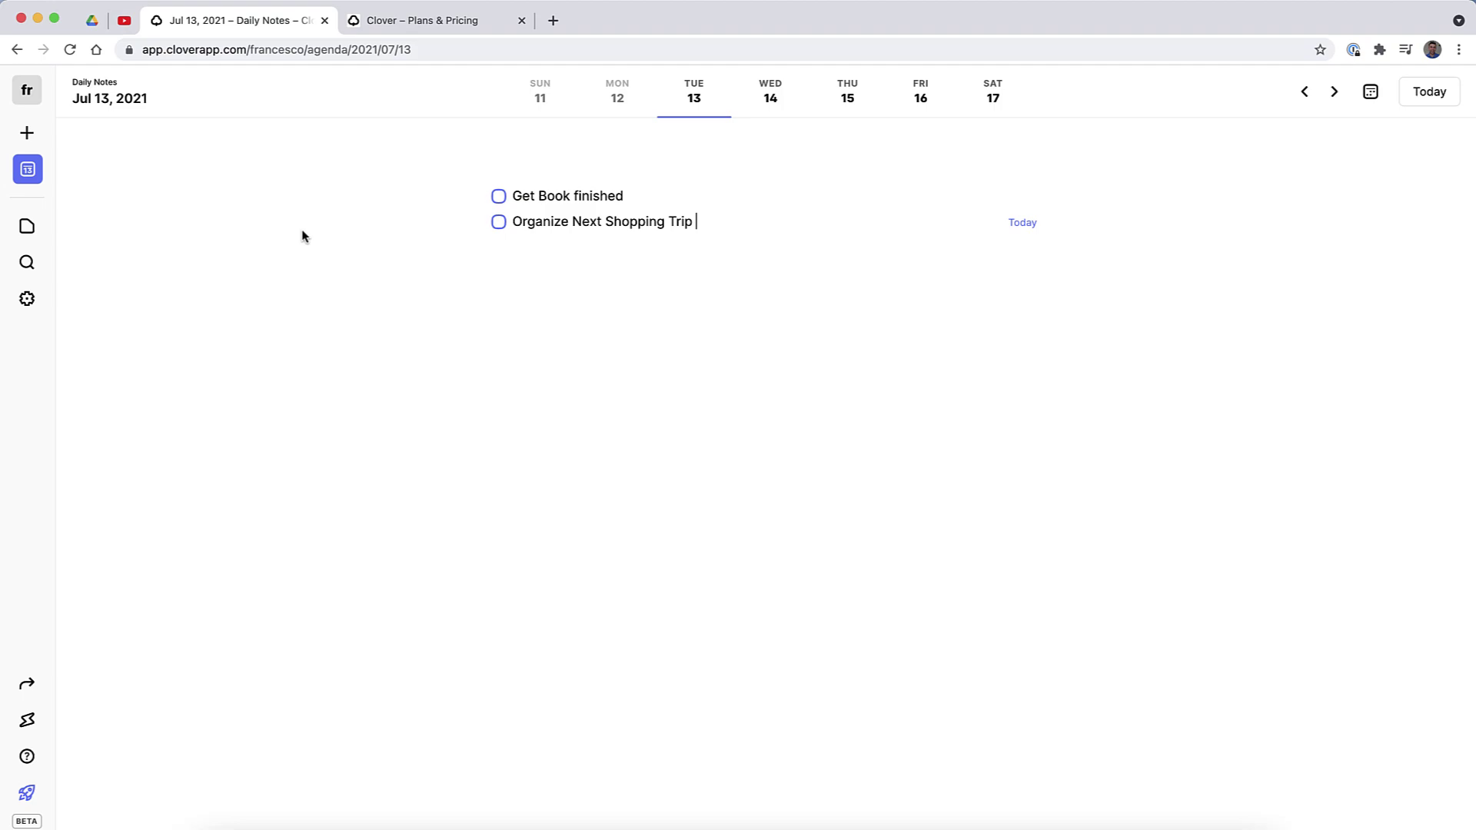
Quick-add 'Finish Book Notes on Essential tomorrow at 2p' to Jul 14, correcting 'tommorrow'.
{"action": "left_click", "coordinate": [27, 720]}
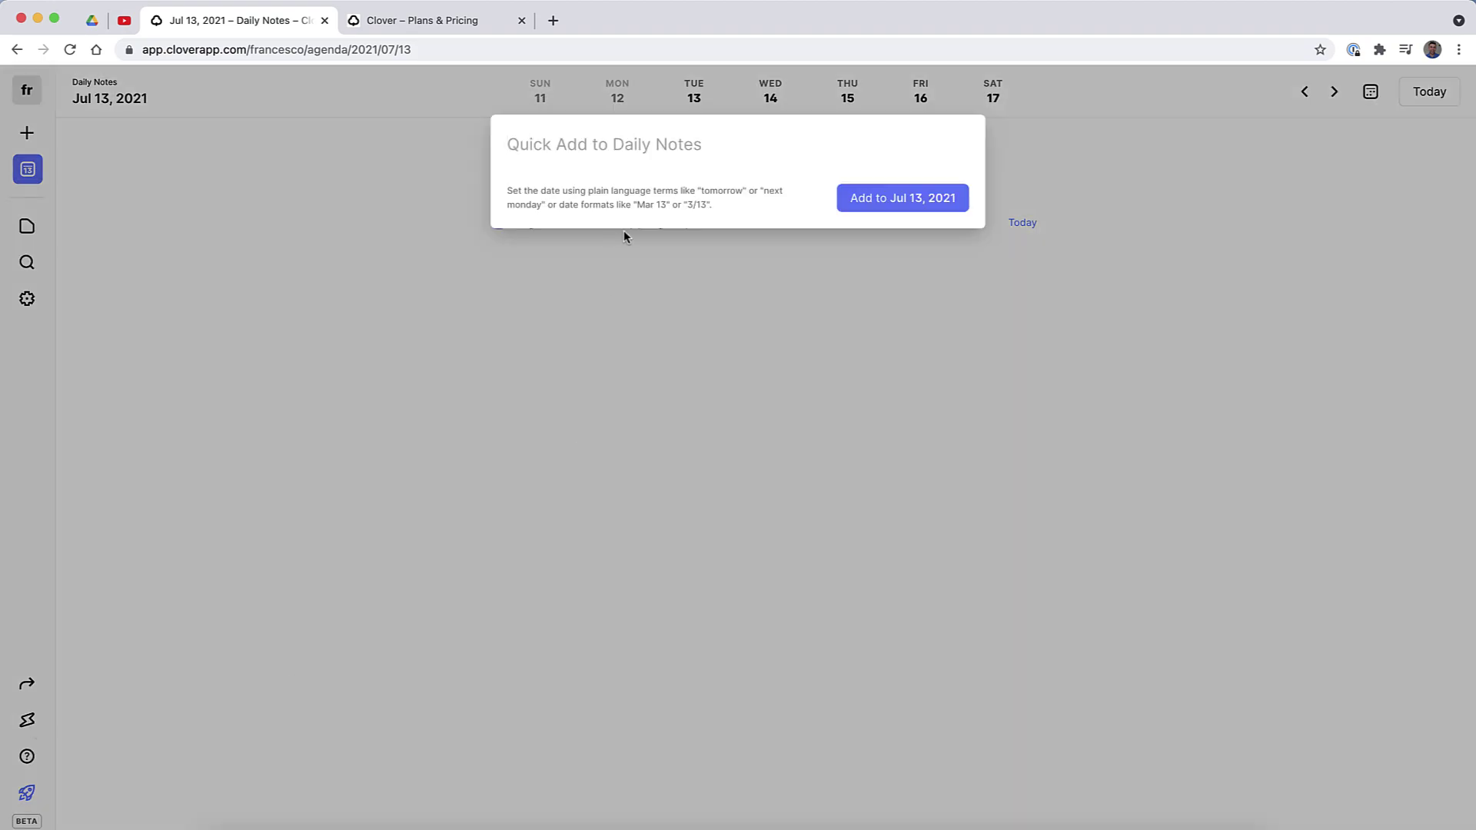
{"action": "type", "text": "Fini"}
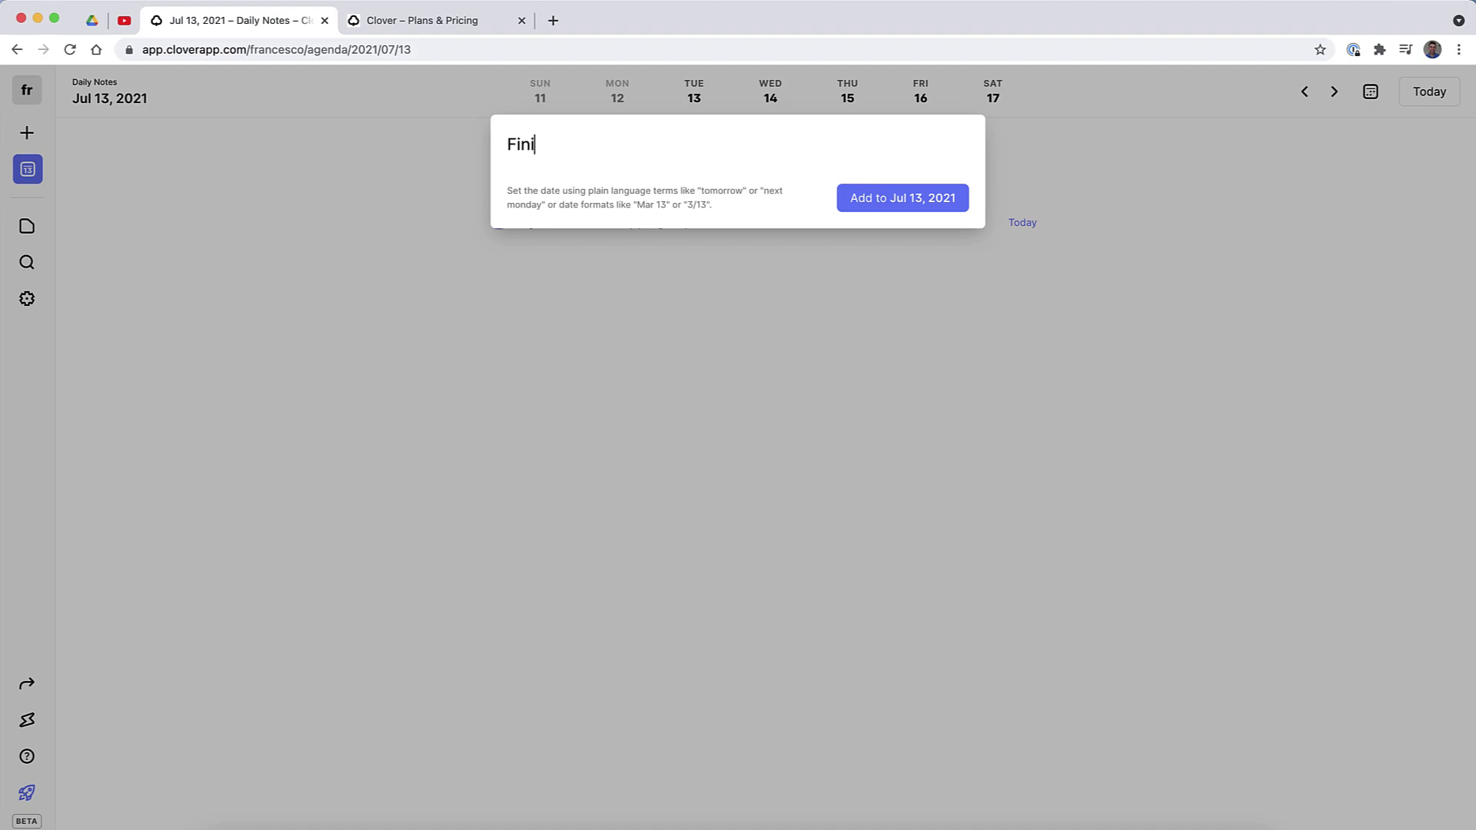
{"action": "type", "text": "sh Book Notes"}
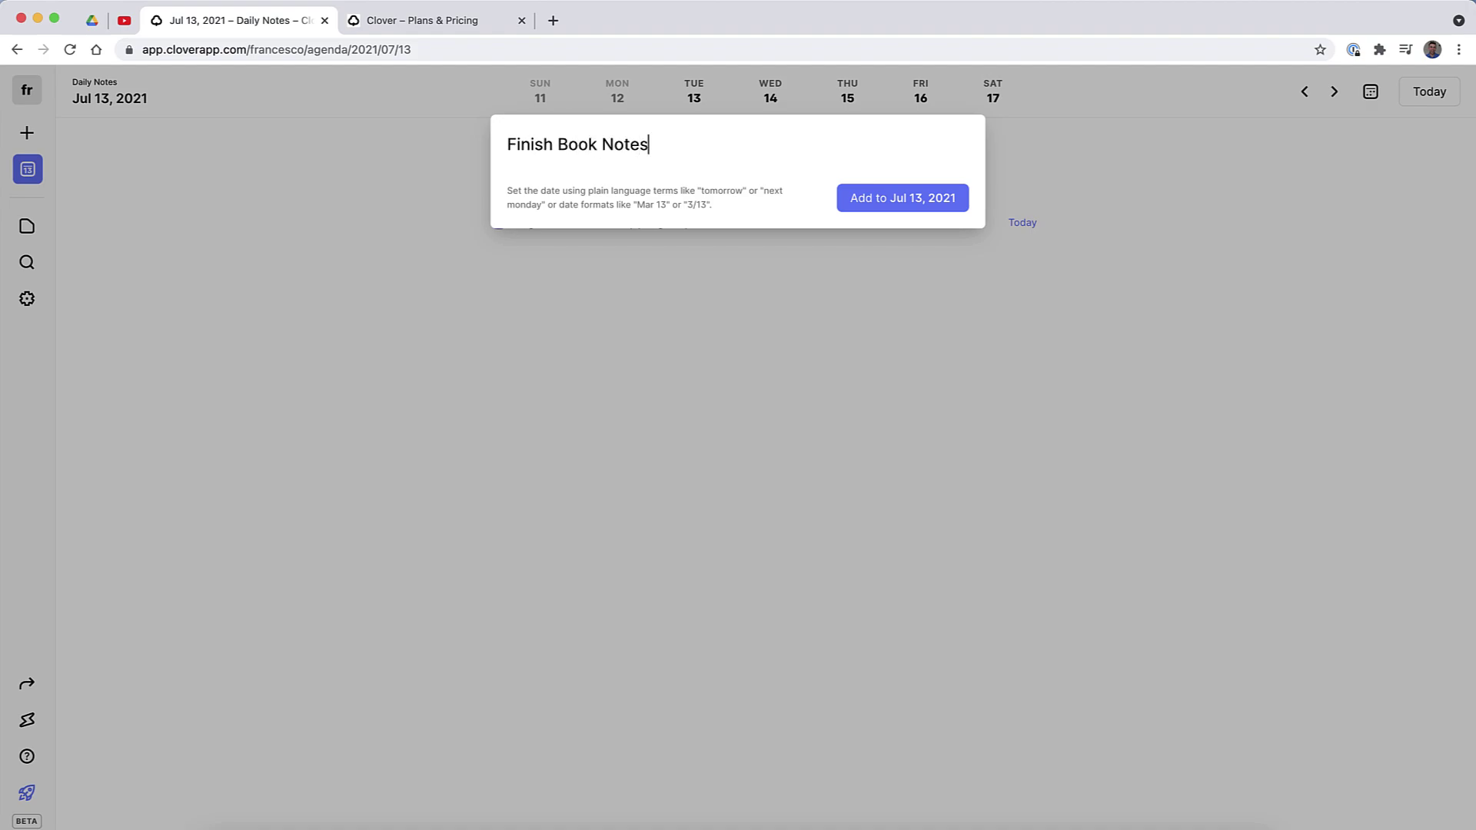
{"action": "type", "text": " on Essentialism"}
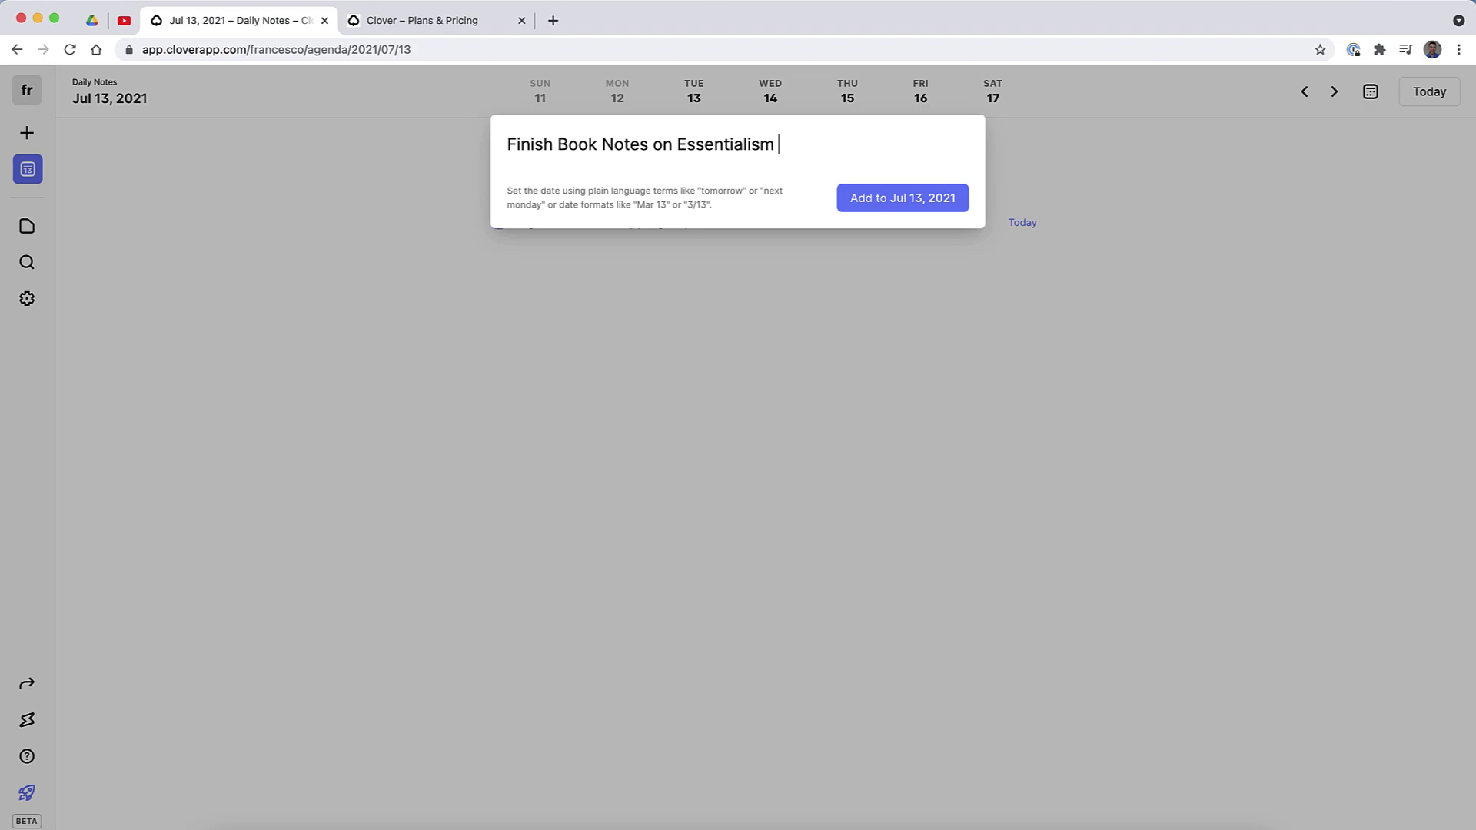
{"action": "type", "text": "tommorrow"}
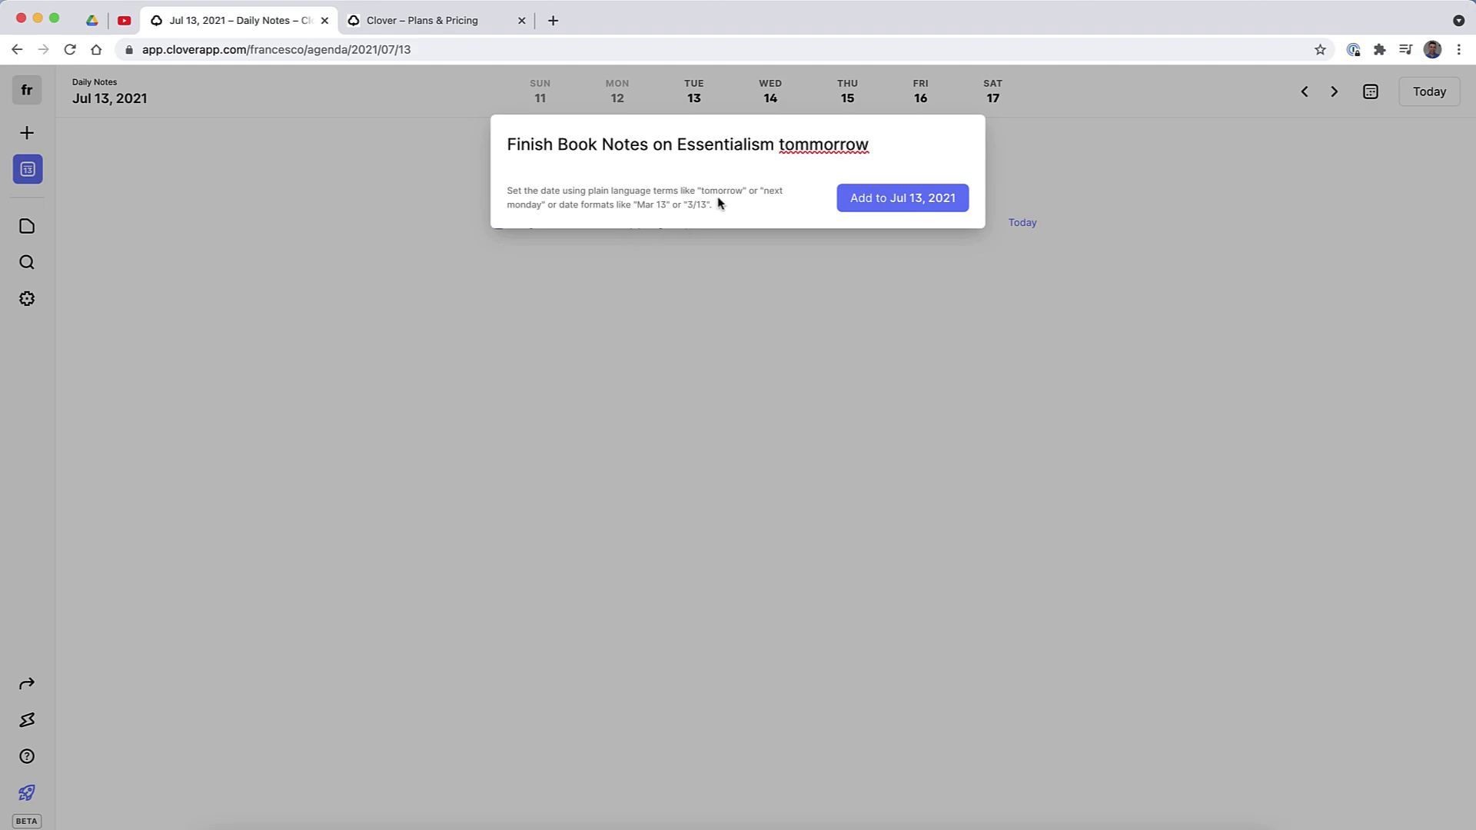
{"action": "right_click", "coordinate": [813, 139]}
{"action": "left_click", "coordinate": [692, 171]}
{"action": "type", "text": "at "}
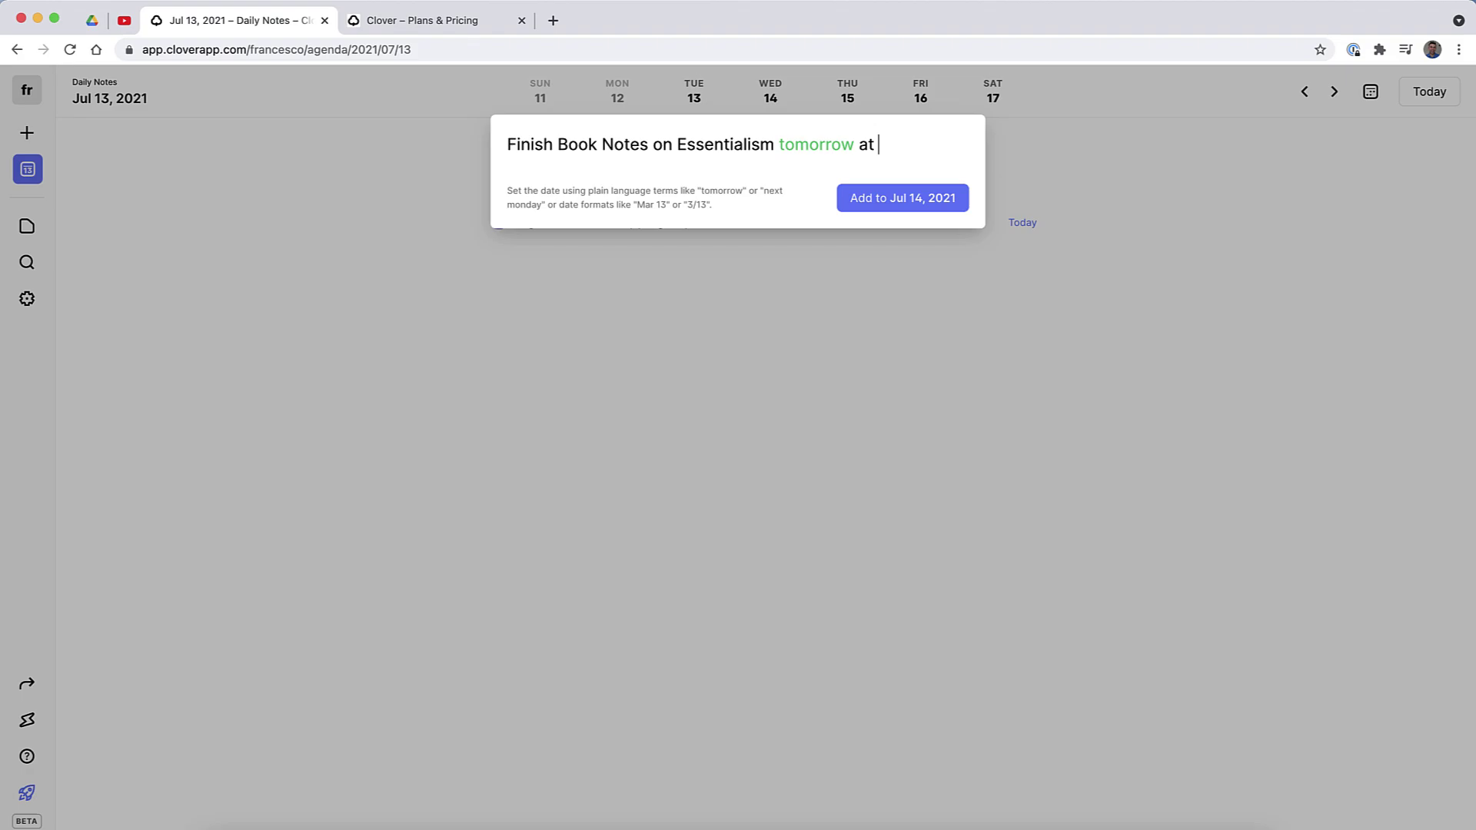
{"action": "type", "text": "2p"}
{"action": "left_click", "coordinate": [907, 203]}
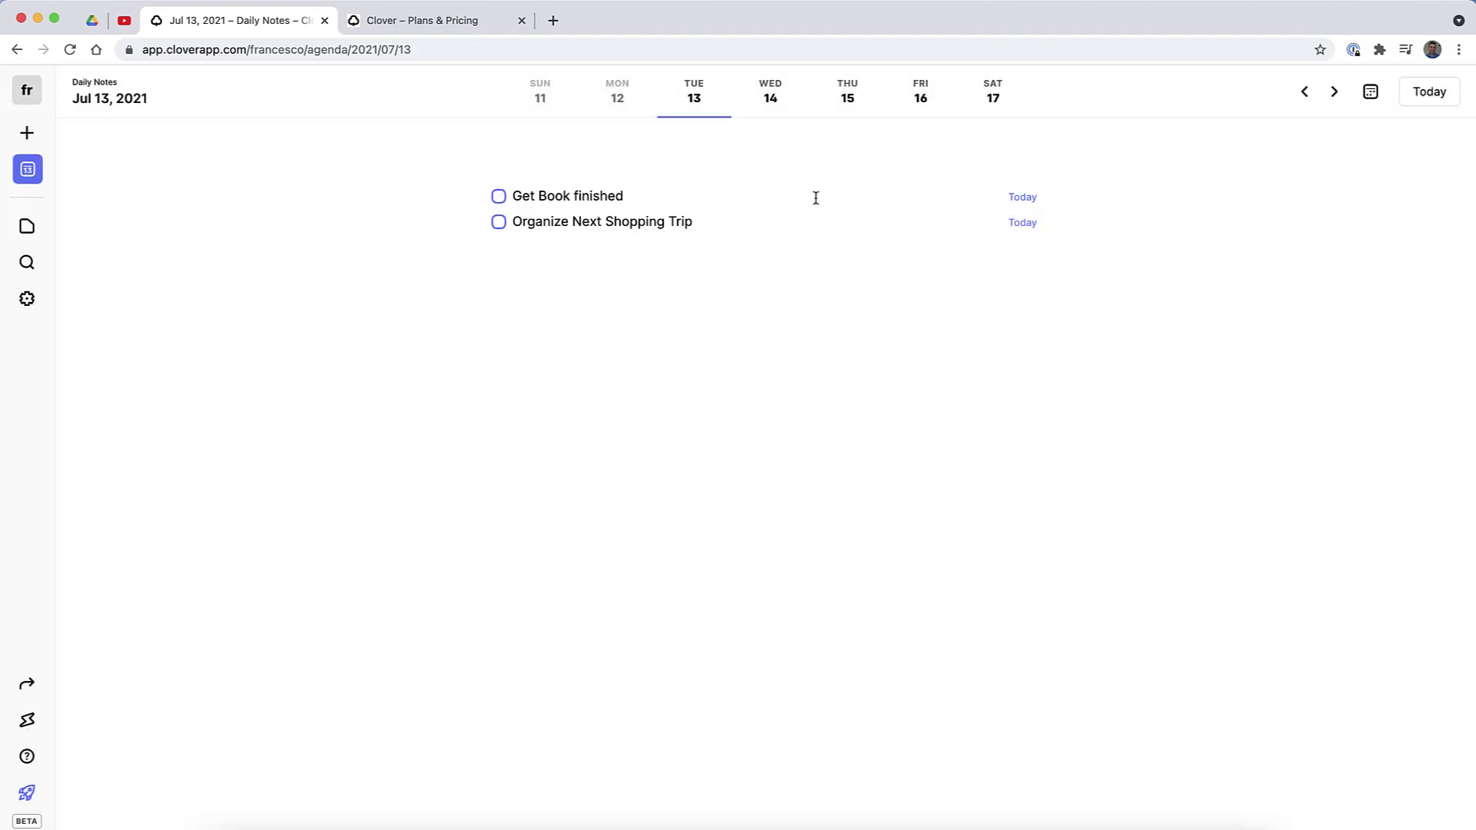
{"action": "left_click", "coordinate": [1334, 92]}
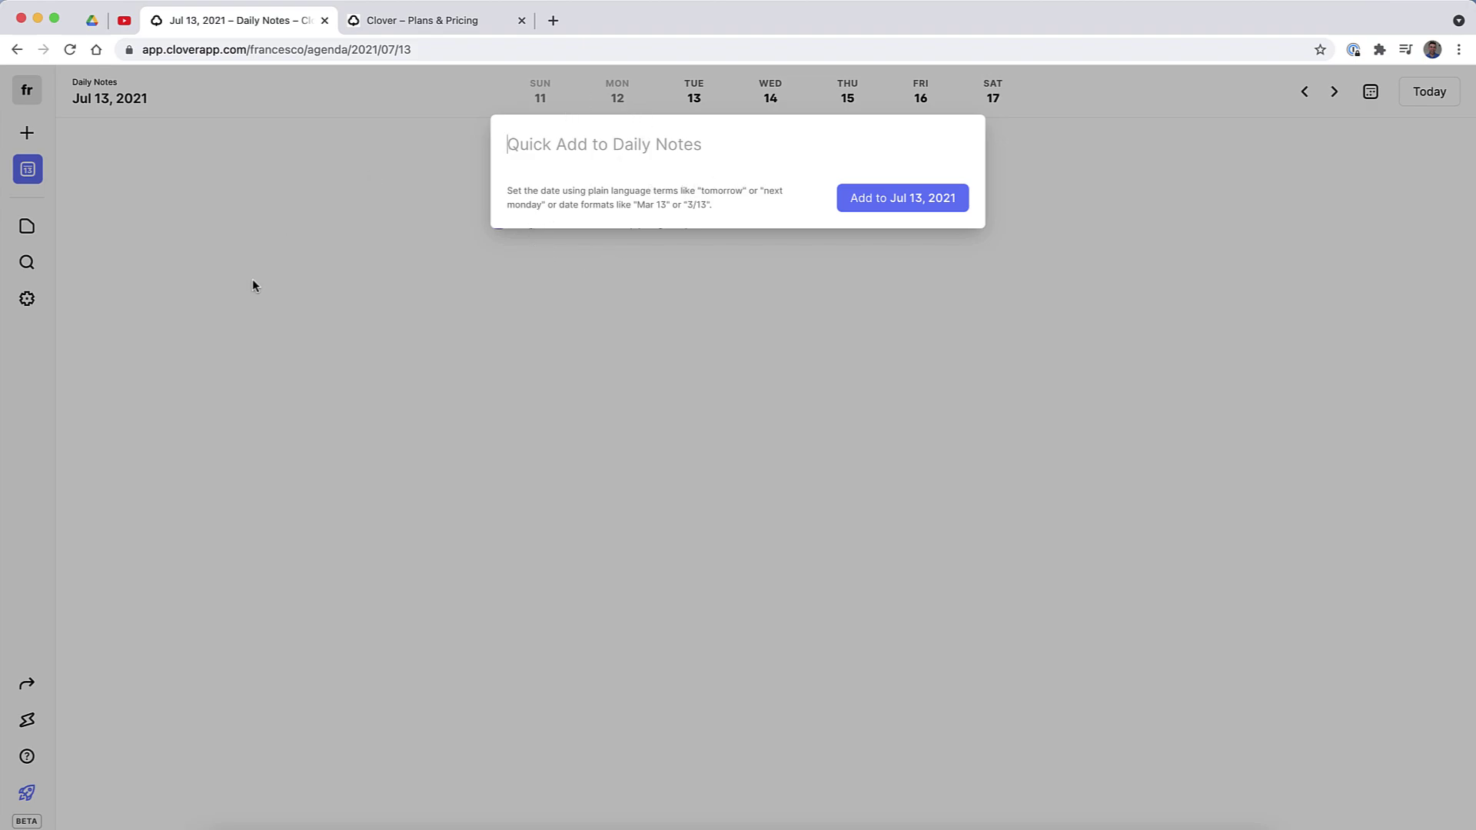
Close Quick Add and briefly view the pricing plans.
{"action": "left_click", "coordinate": [330, 367]}
{"action": "left_click", "coordinate": [28, 791]}
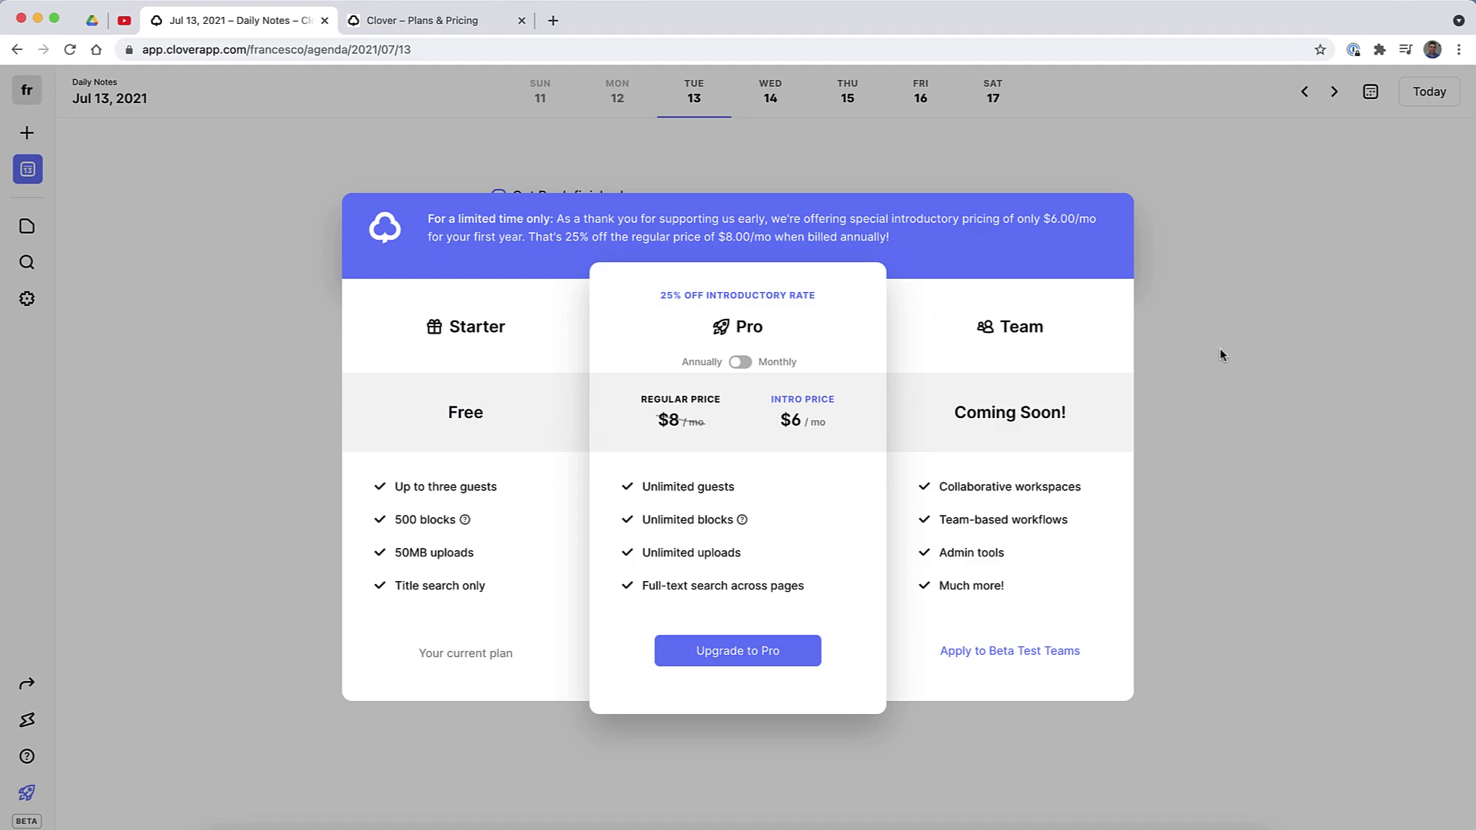
{"action": "left_click", "coordinate": [1254, 377]}
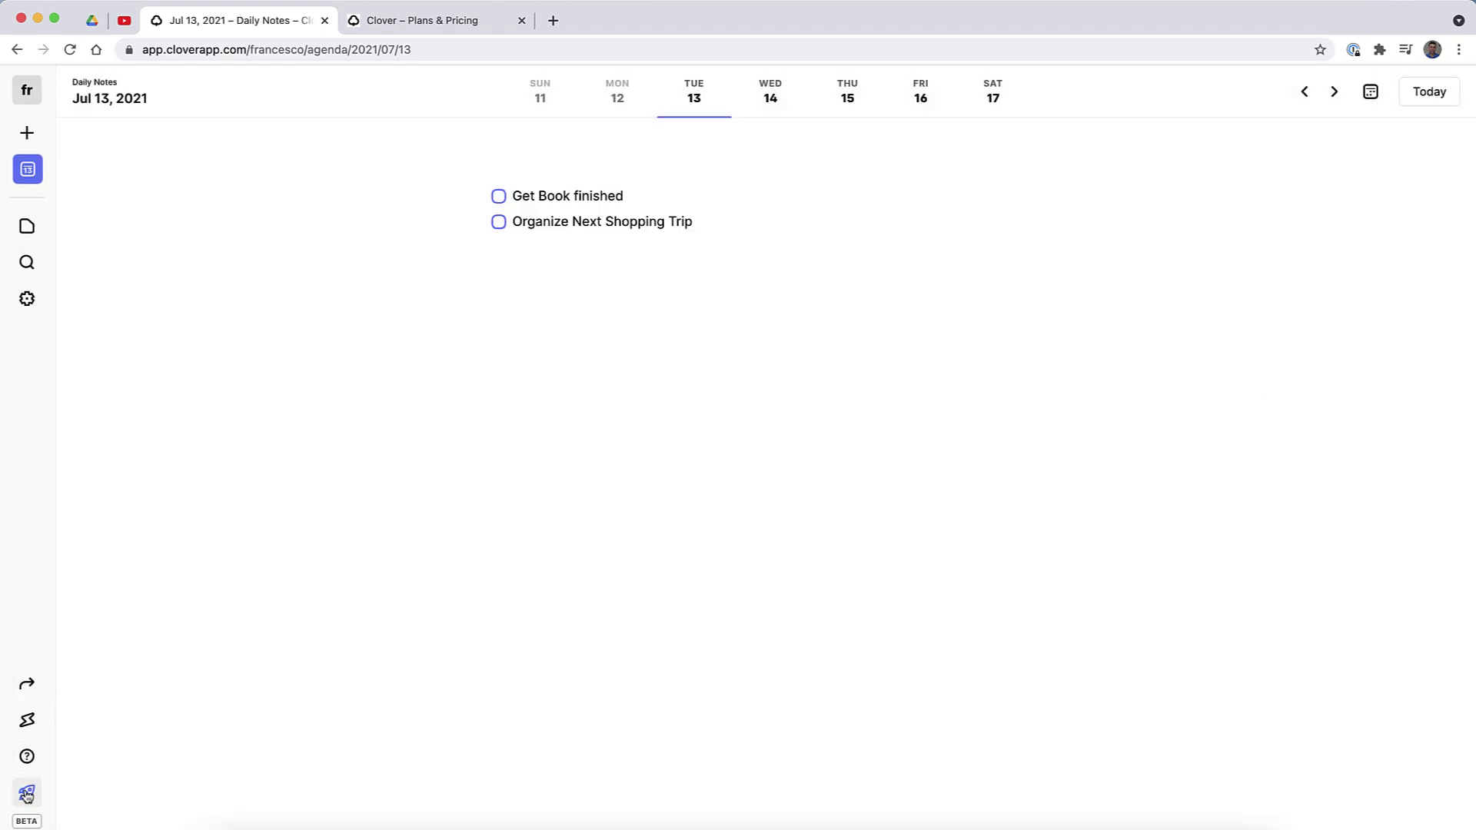
Look at the profile editor from the workspace menu, then bring up workspace settings.
{"action": "left_click", "coordinate": [27, 90]}
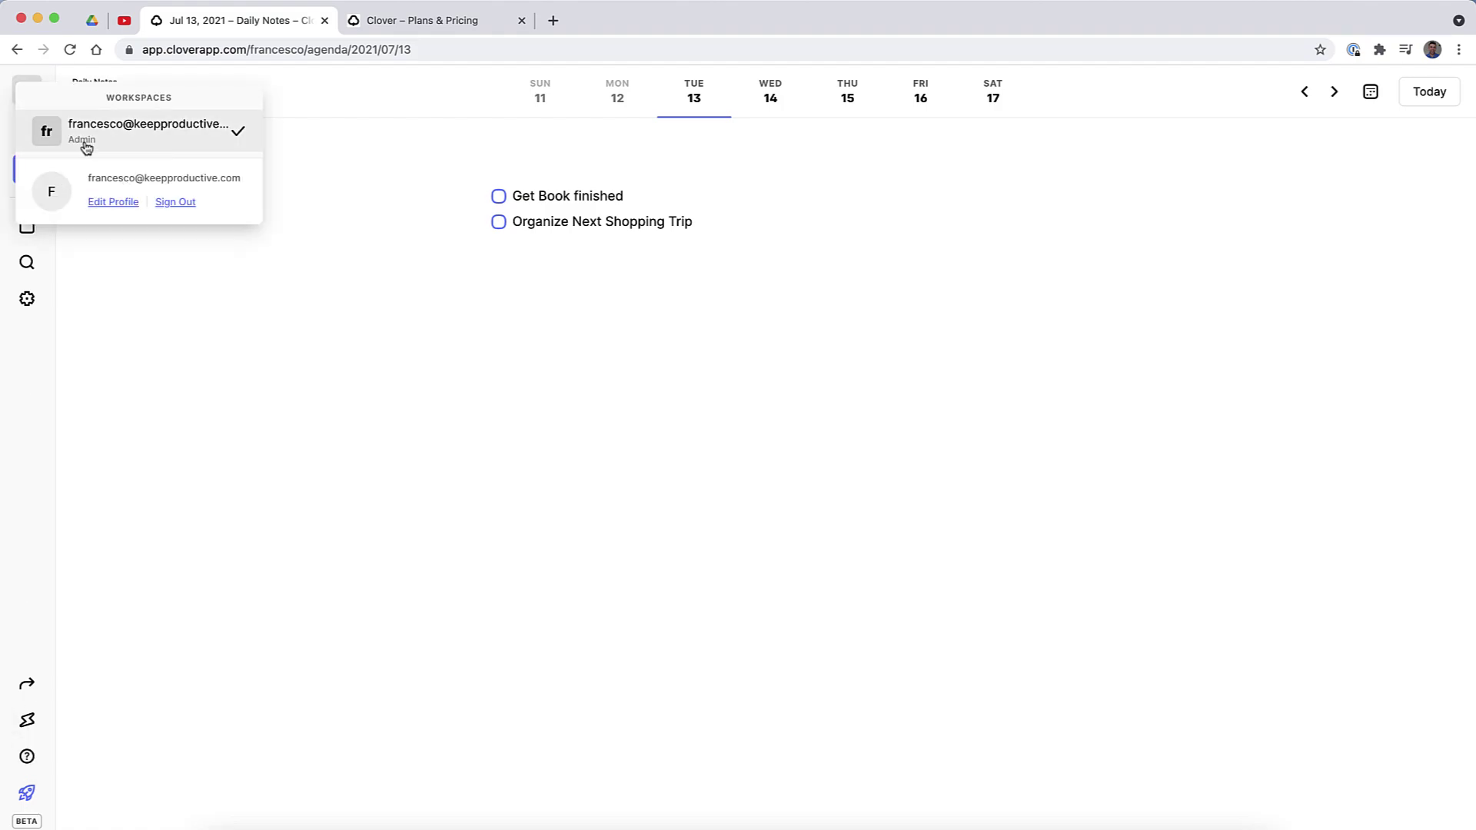
{"action": "left_click", "coordinate": [115, 202]}
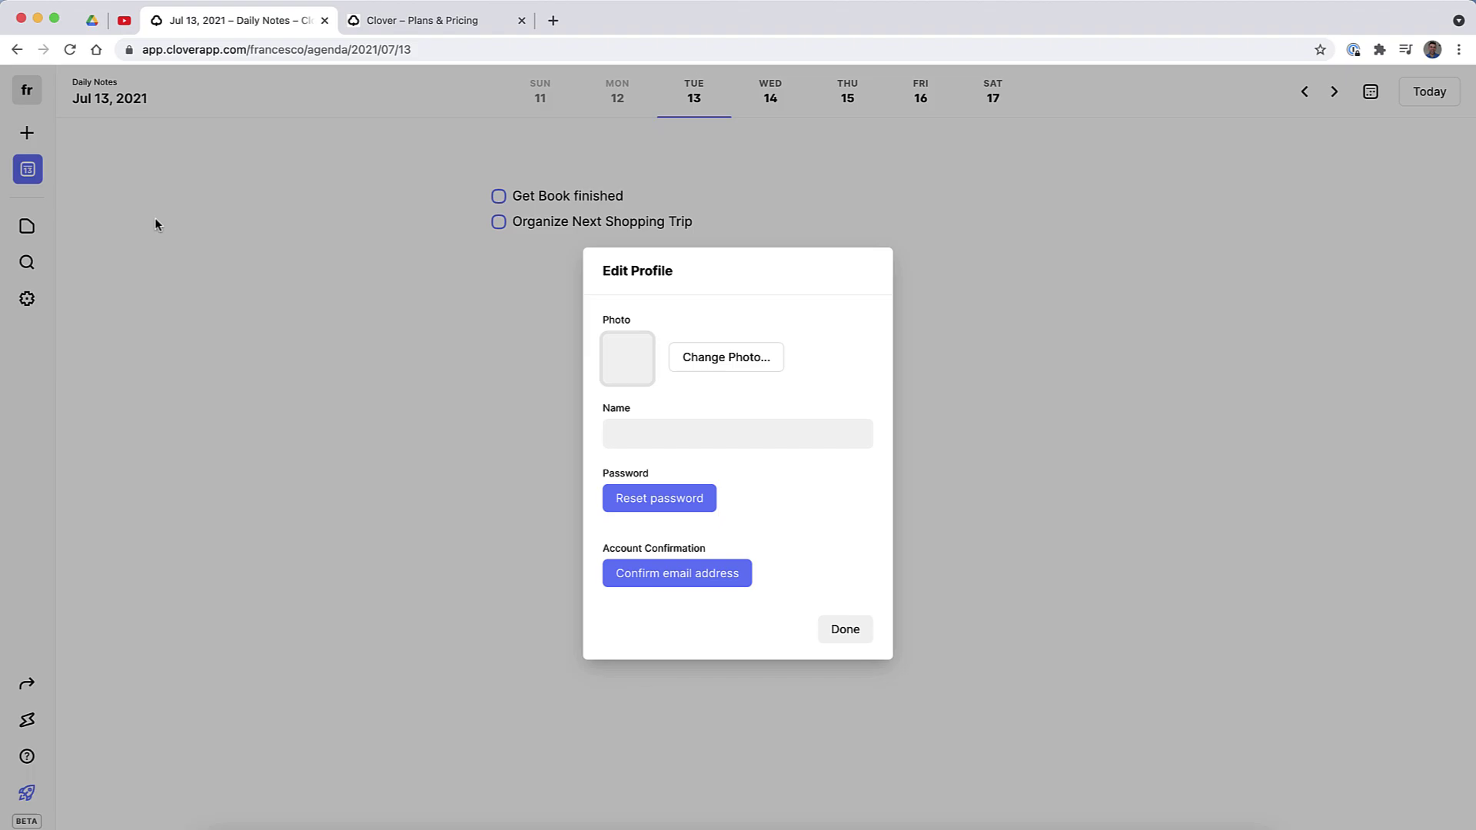
{"action": "left_click", "coordinate": [865, 637]}
{"action": "left_click", "coordinate": [27, 298]}
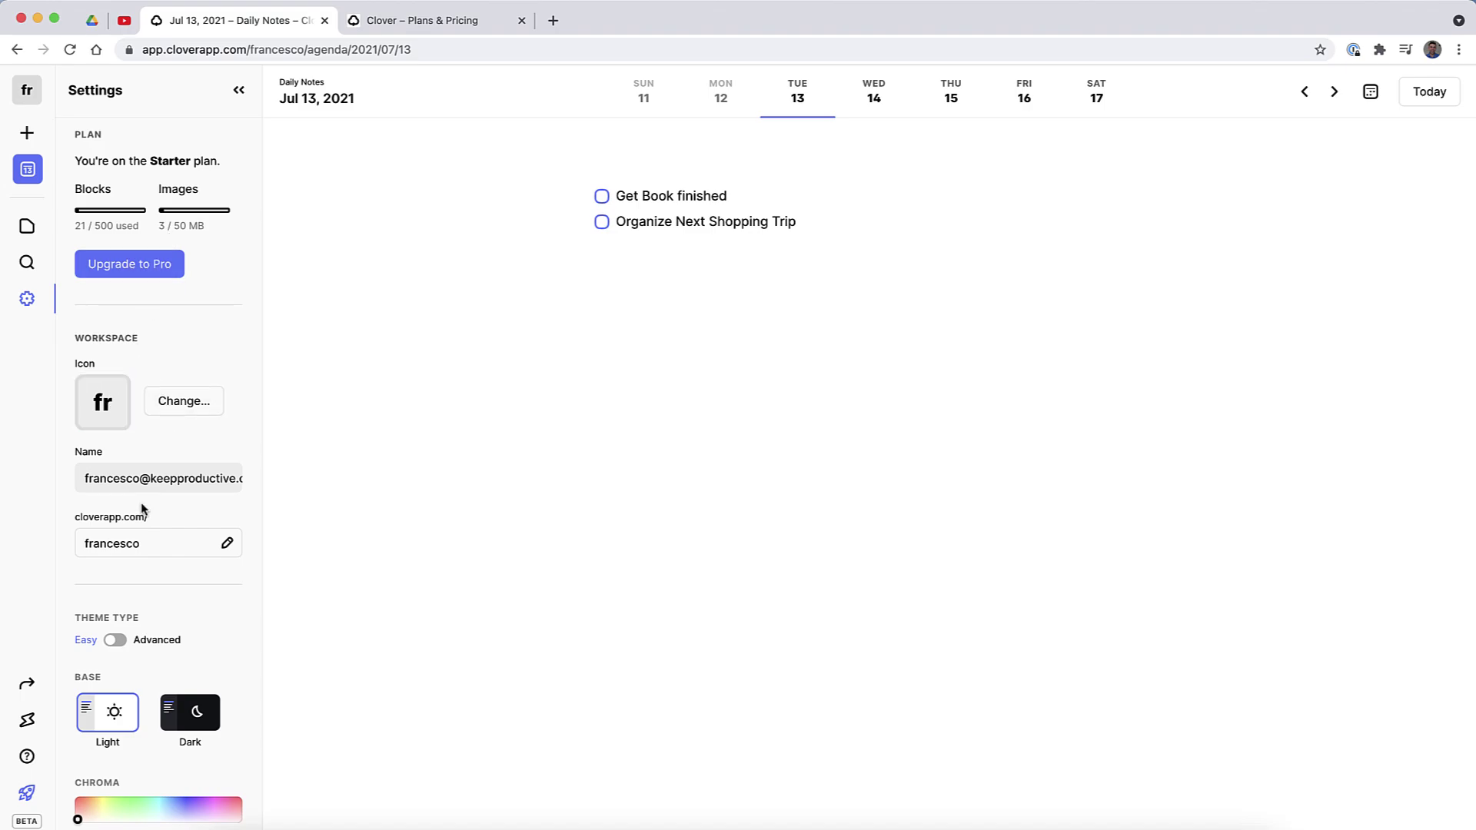
Try the dark theme and sidebar tint, and set the highlight accent to orange.
{"action": "scroll", "coordinate": [142, 510], "scroll_direction": "down", "scroll_amount": 5}
{"action": "left_click", "coordinate": [196, 355]}
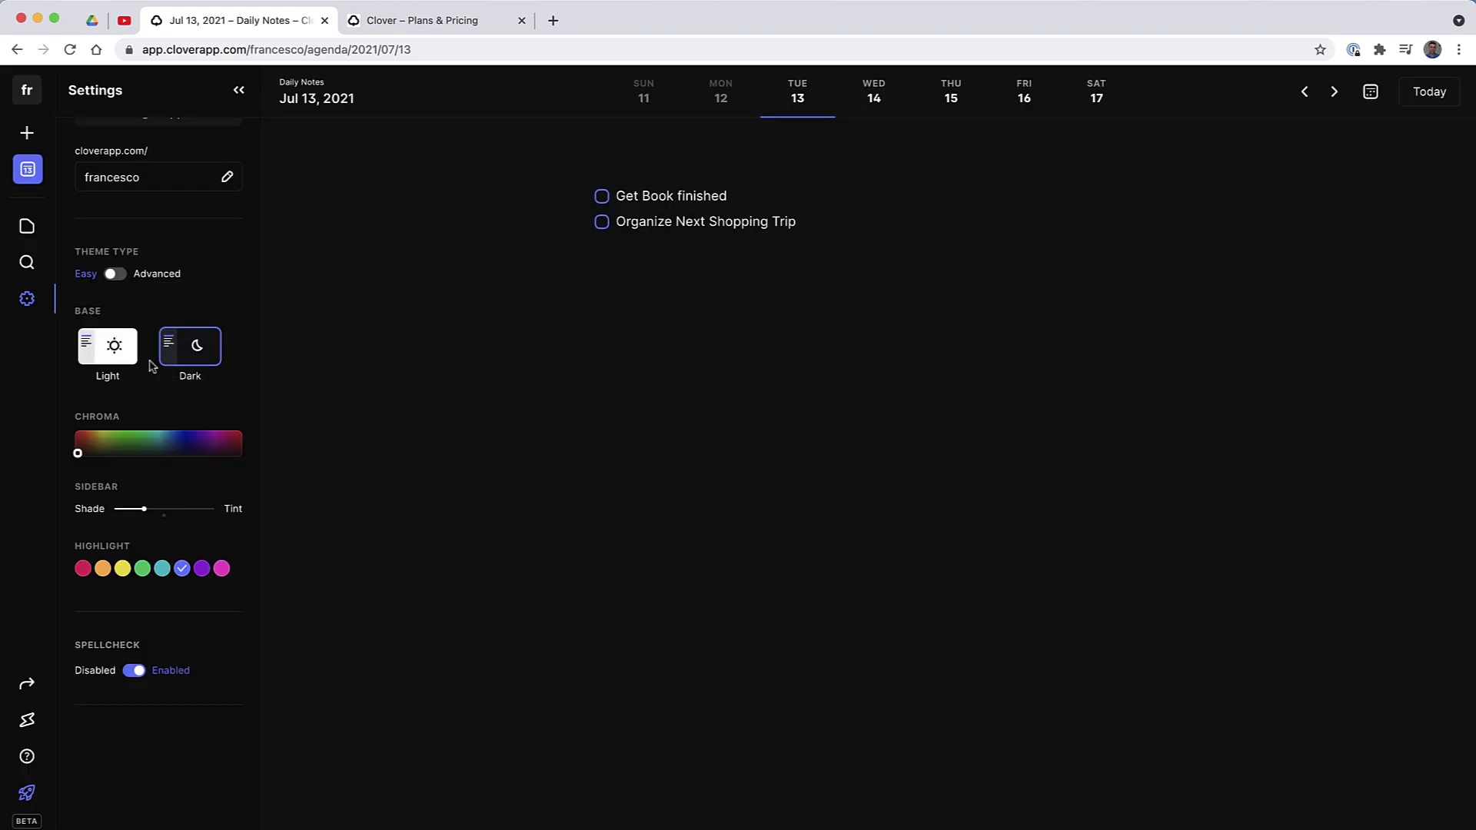
{"action": "left_click_drag", "start_coordinate": [145, 510], "coordinate": [229, 523]}
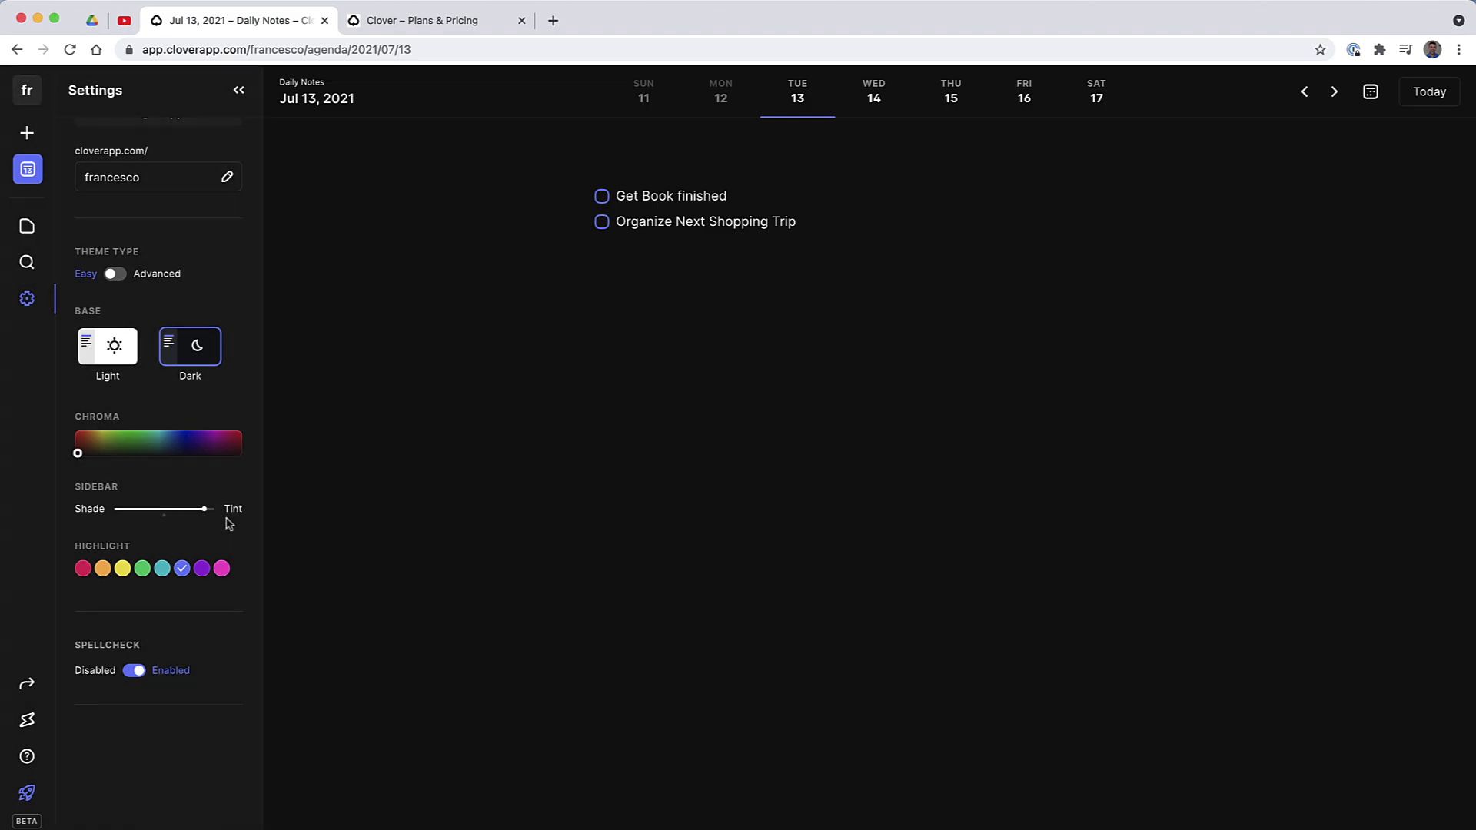
{"action": "left_click", "coordinate": [123, 570]}
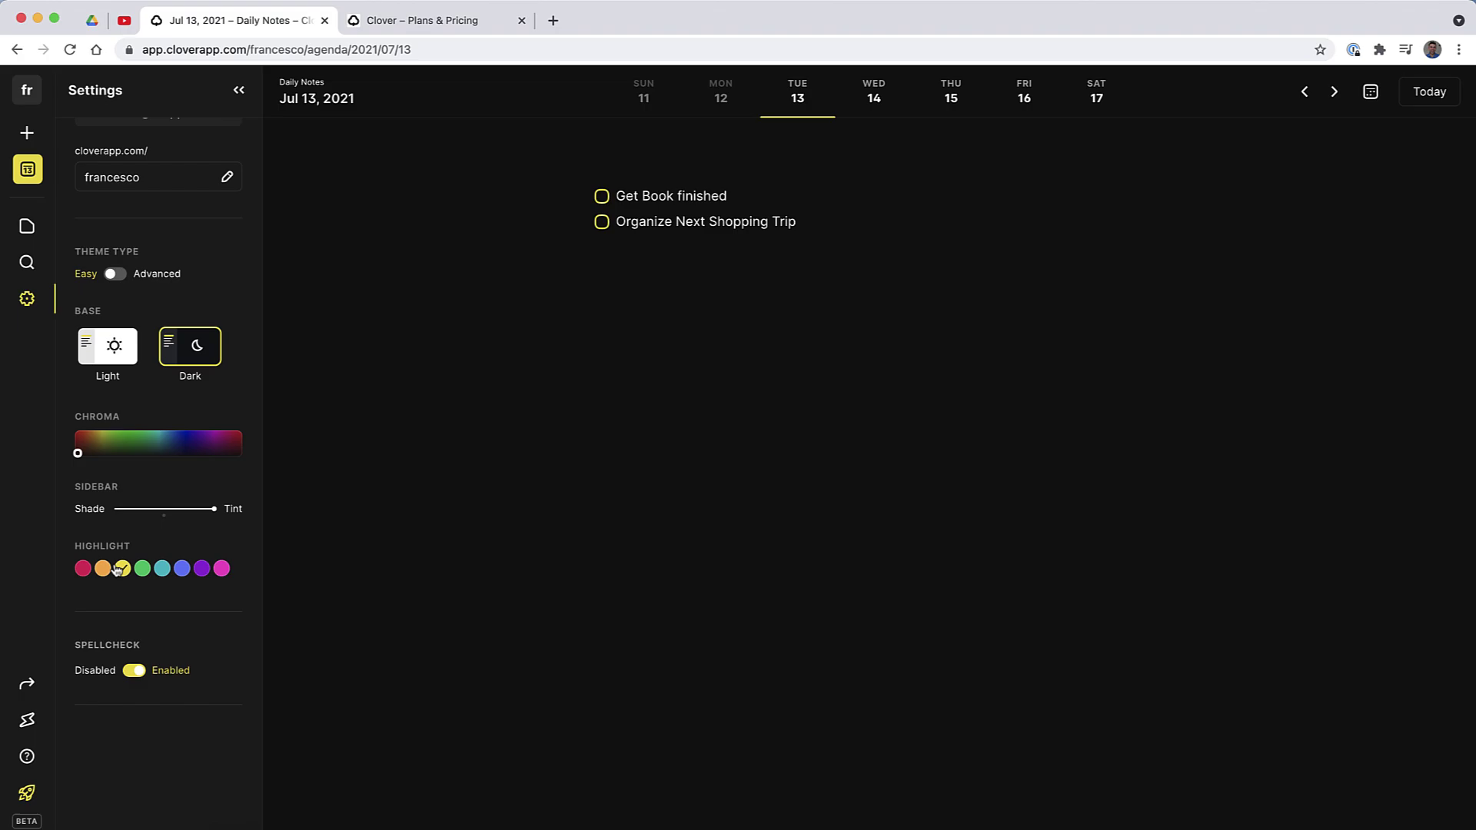
{"action": "left_click", "coordinate": [104, 569]}
Switch Theme Type to Advanced and set the Sidebar Background to #38b6ff.
{"action": "left_click", "coordinate": [117, 275]}
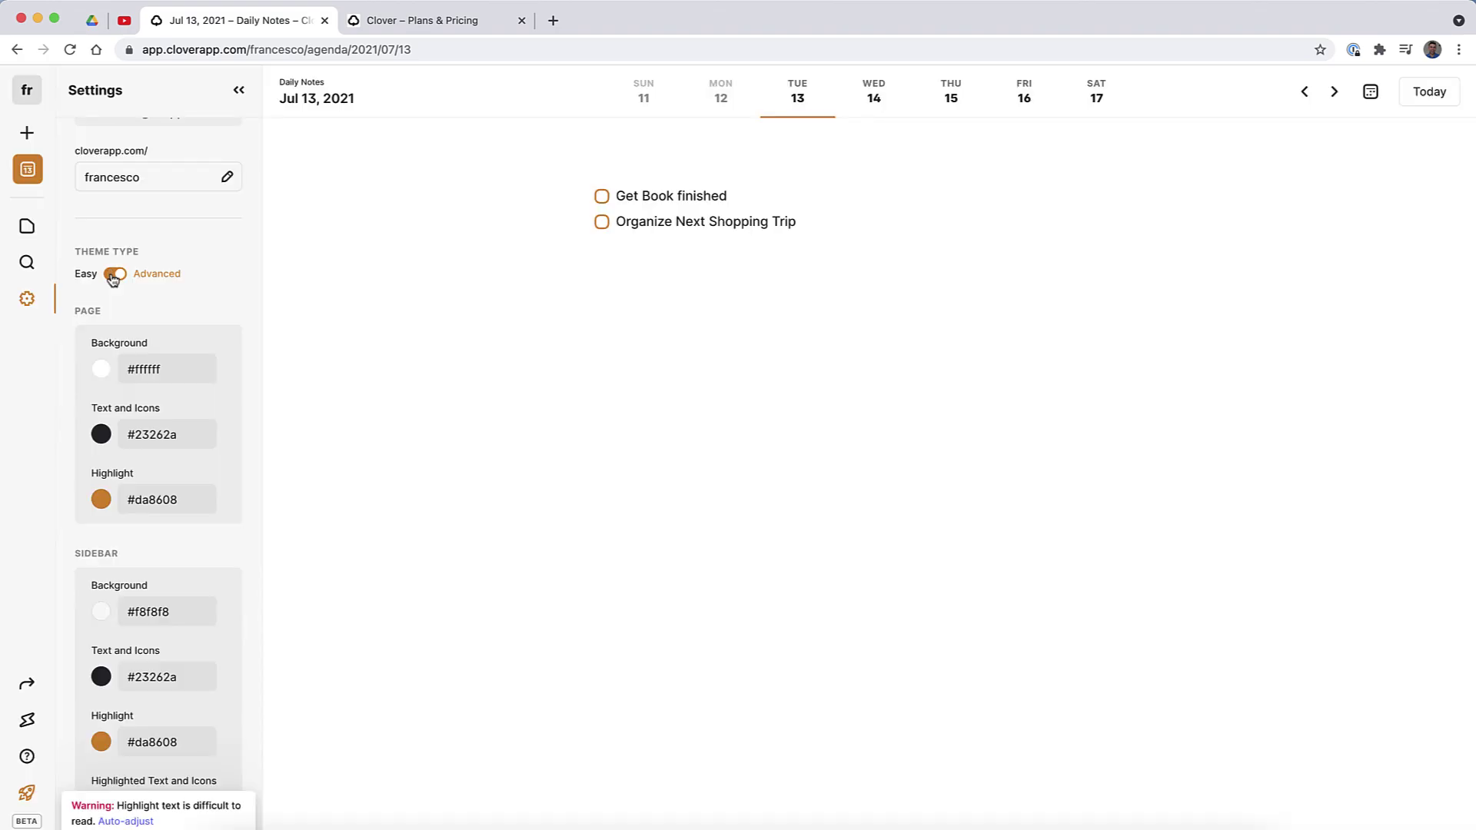
{"action": "left_click", "coordinate": [118, 277]}
{"action": "left_click", "coordinate": [119, 275]}
{"action": "scroll", "coordinate": [141, 555], "scroll_direction": "down", "scroll_amount": 4}
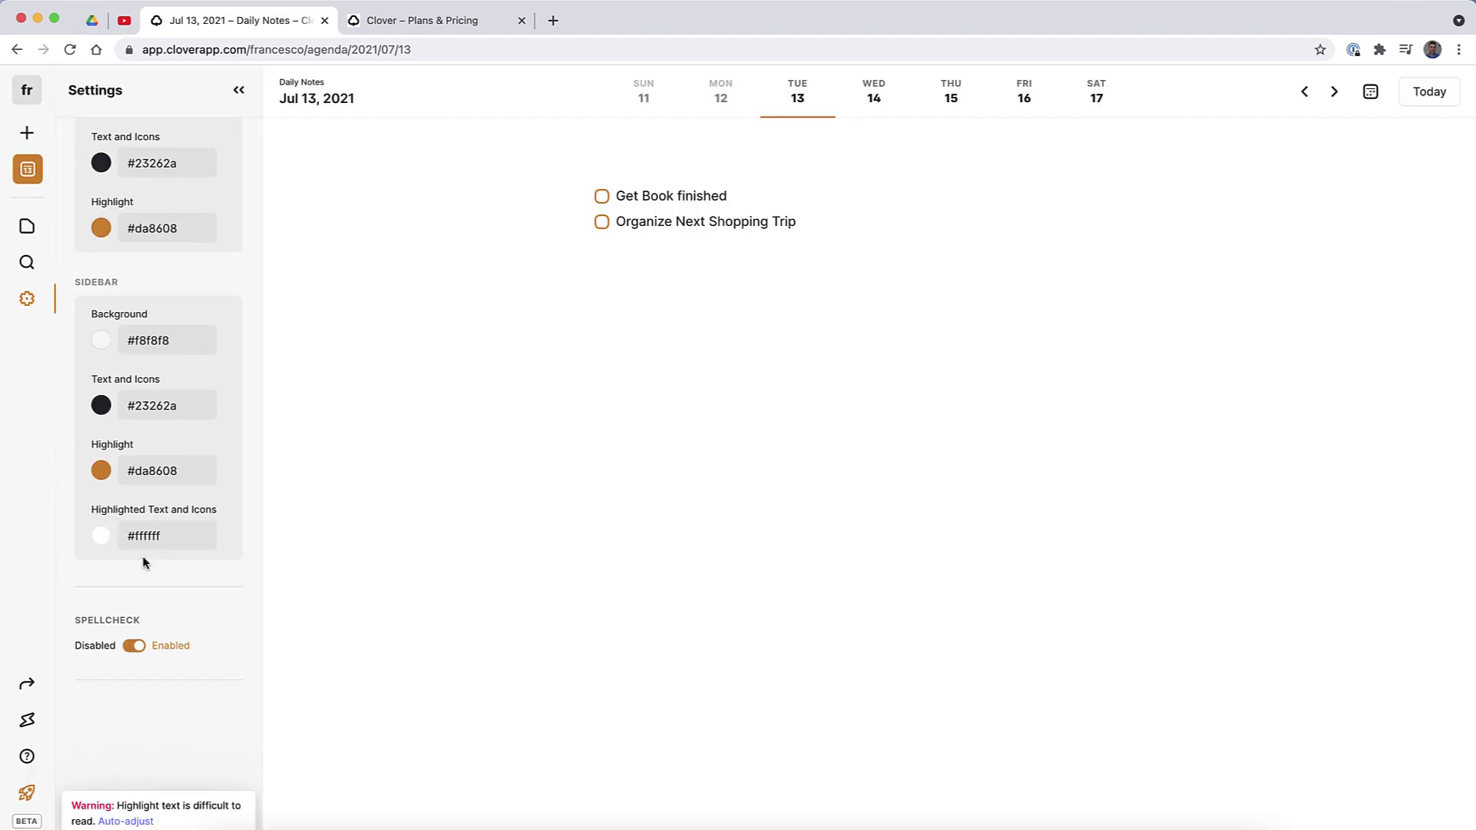
{"action": "left_click", "coordinate": [146, 328]}
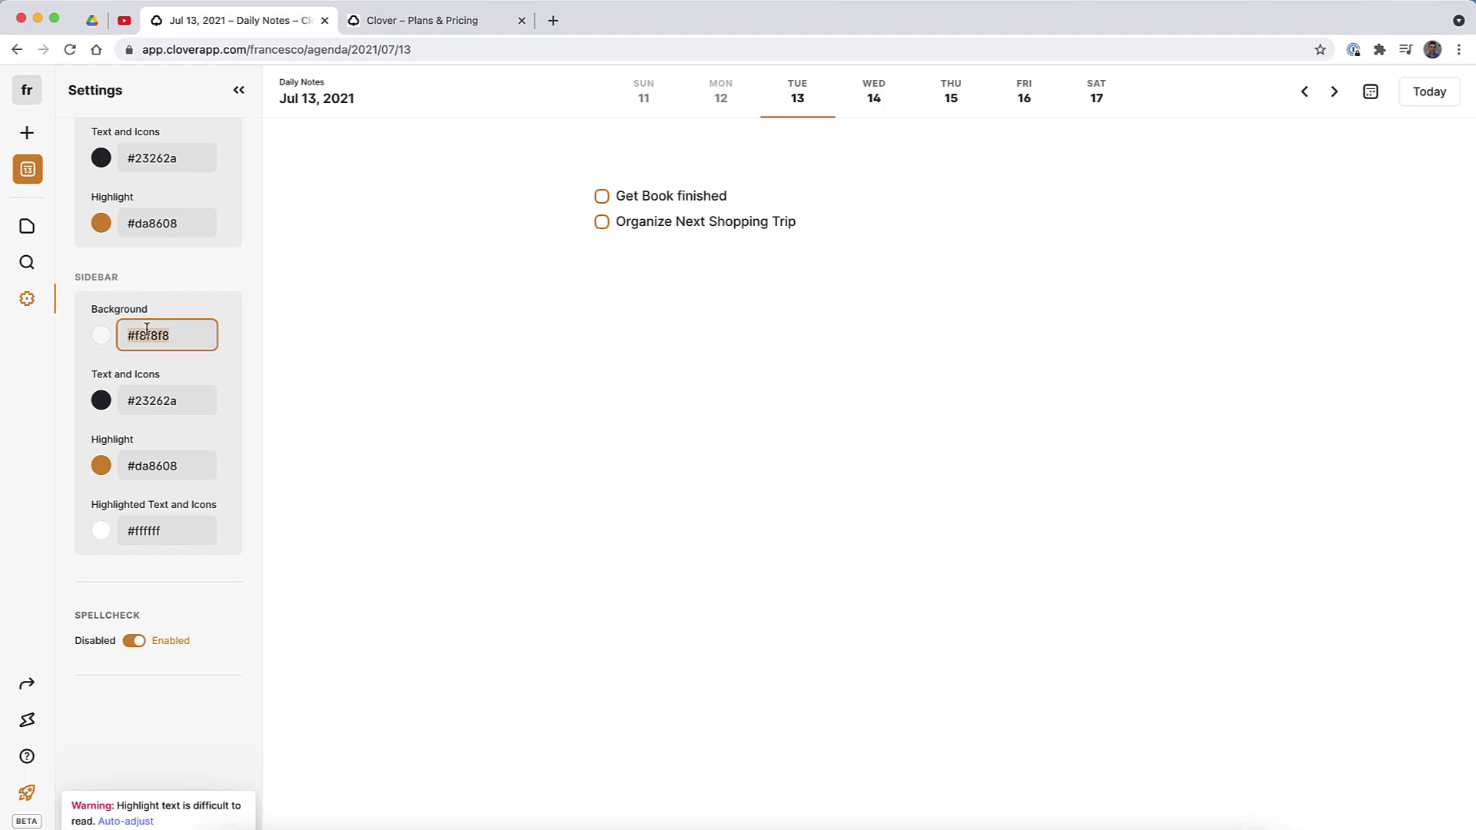
{"action": "type", "text": "38bfff"}
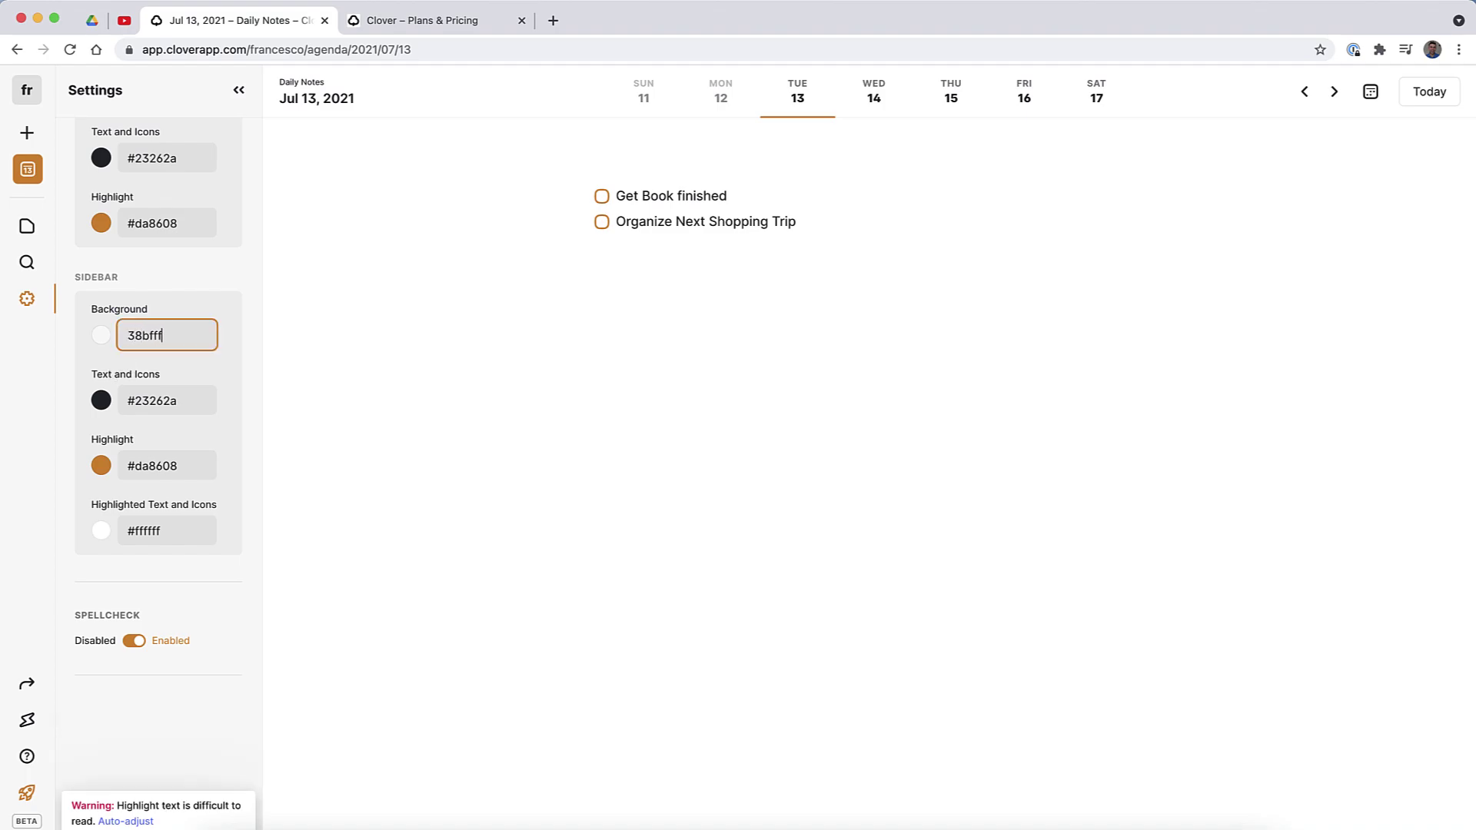
{"action": "key", "text": "BackSpace"}
{"action": "type", "text": "6ff"}
{"action": "scroll", "coordinate": [181, 335], "scroll_direction": "up", "scroll_amount": 5}
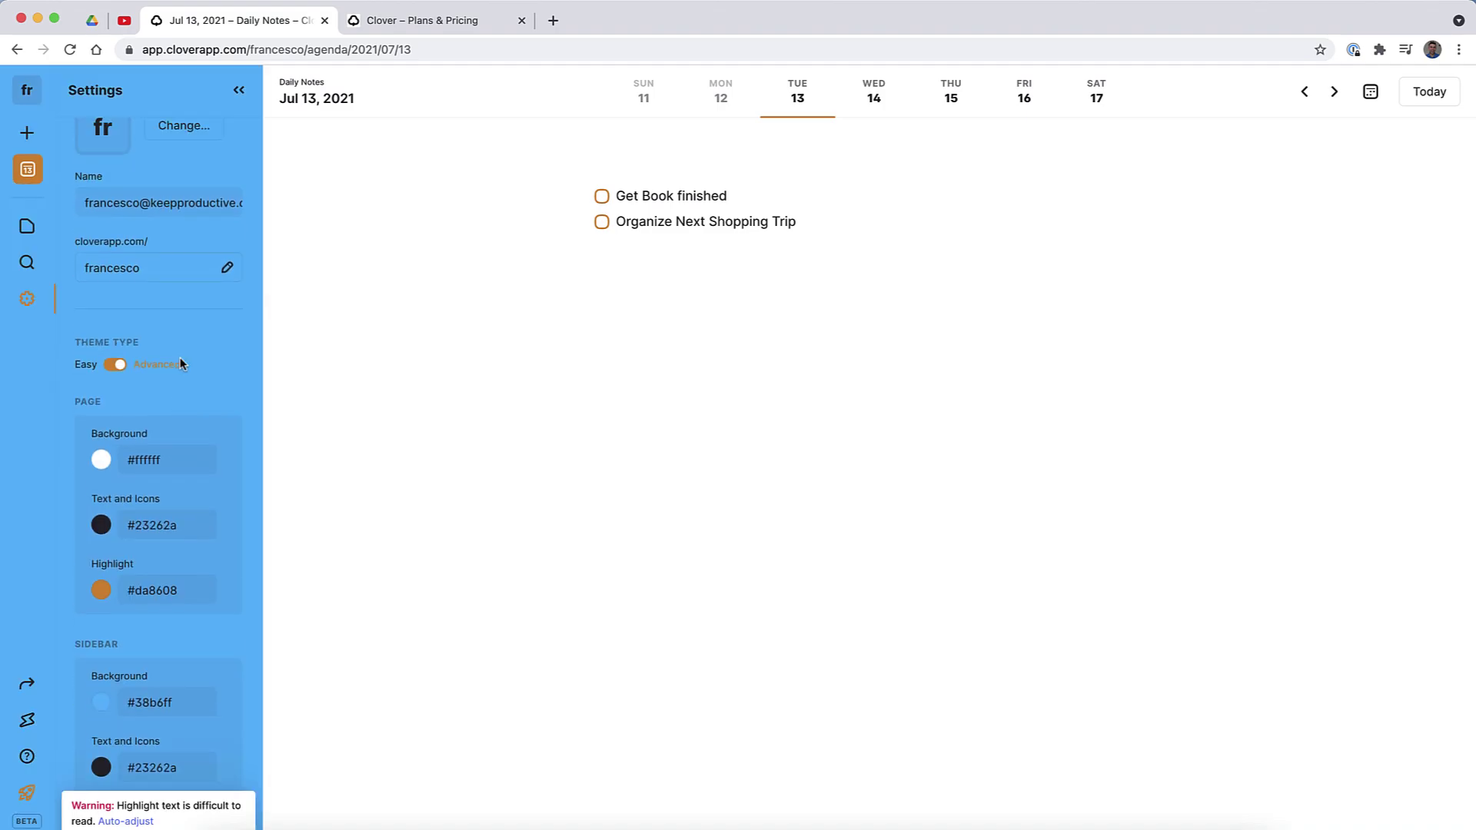
{"action": "scroll", "coordinate": [165, 464], "scroll_direction": "down", "scroll_amount": 6}
{"action": "scroll", "coordinate": [142, 446], "scroll_direction": "up", "scroll_amount": 5}
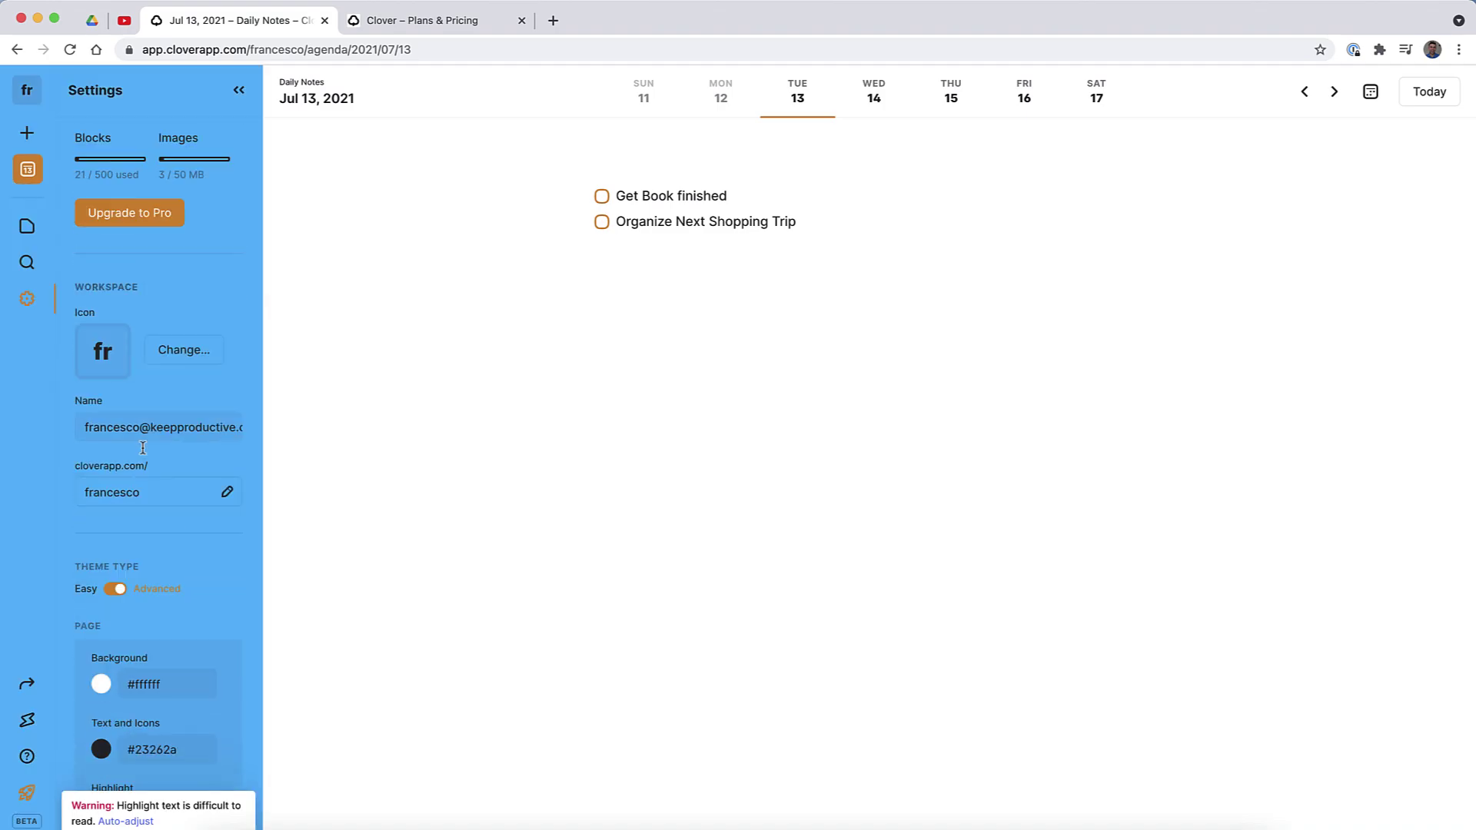
Create a new untitled surface page from Pages, then view the Document page.
{"action": "left_click", "coordinate": [27, 226]}
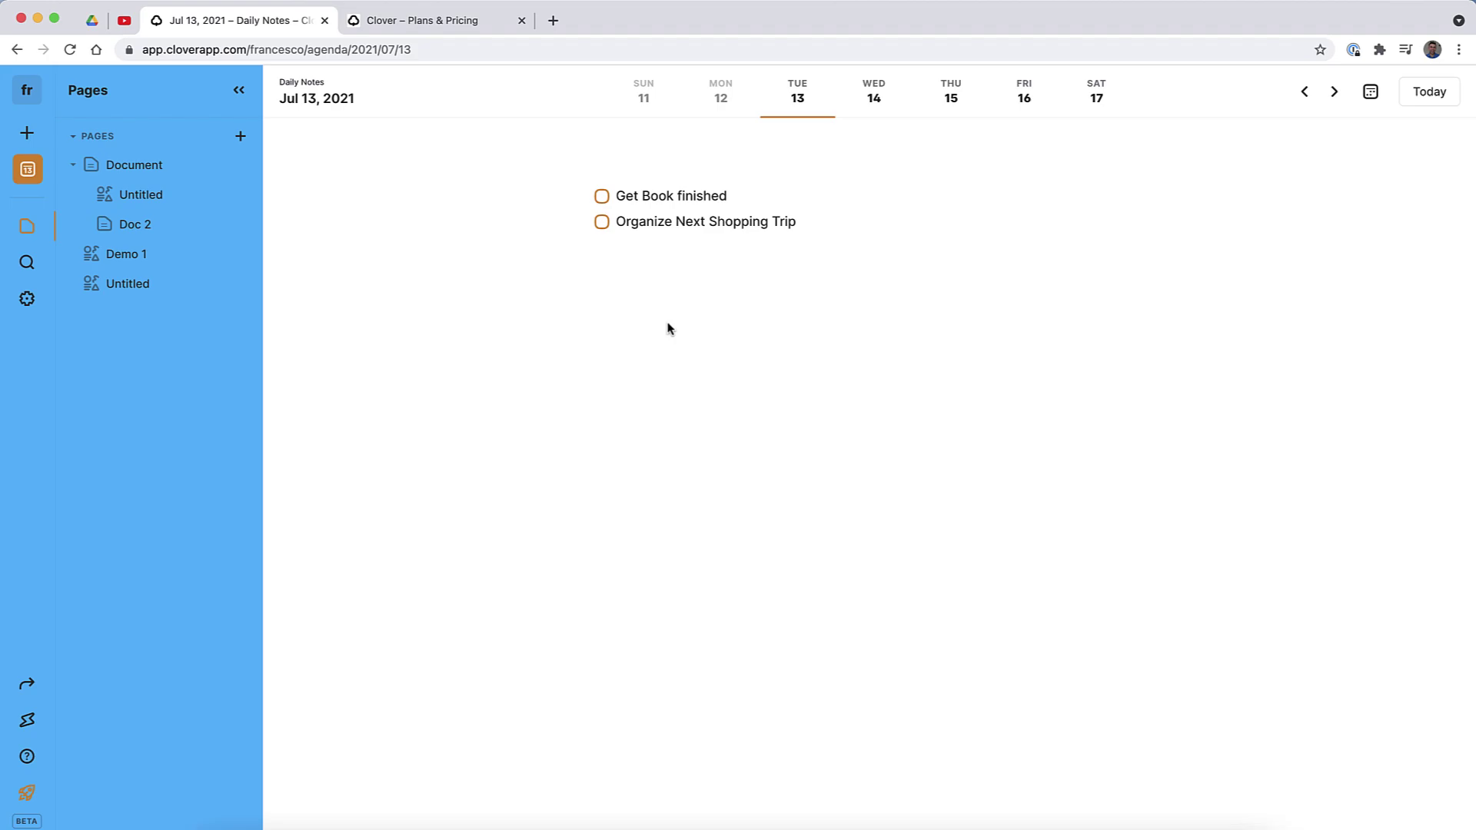
{"action": "left_click", "coordinate": [27, 133]}
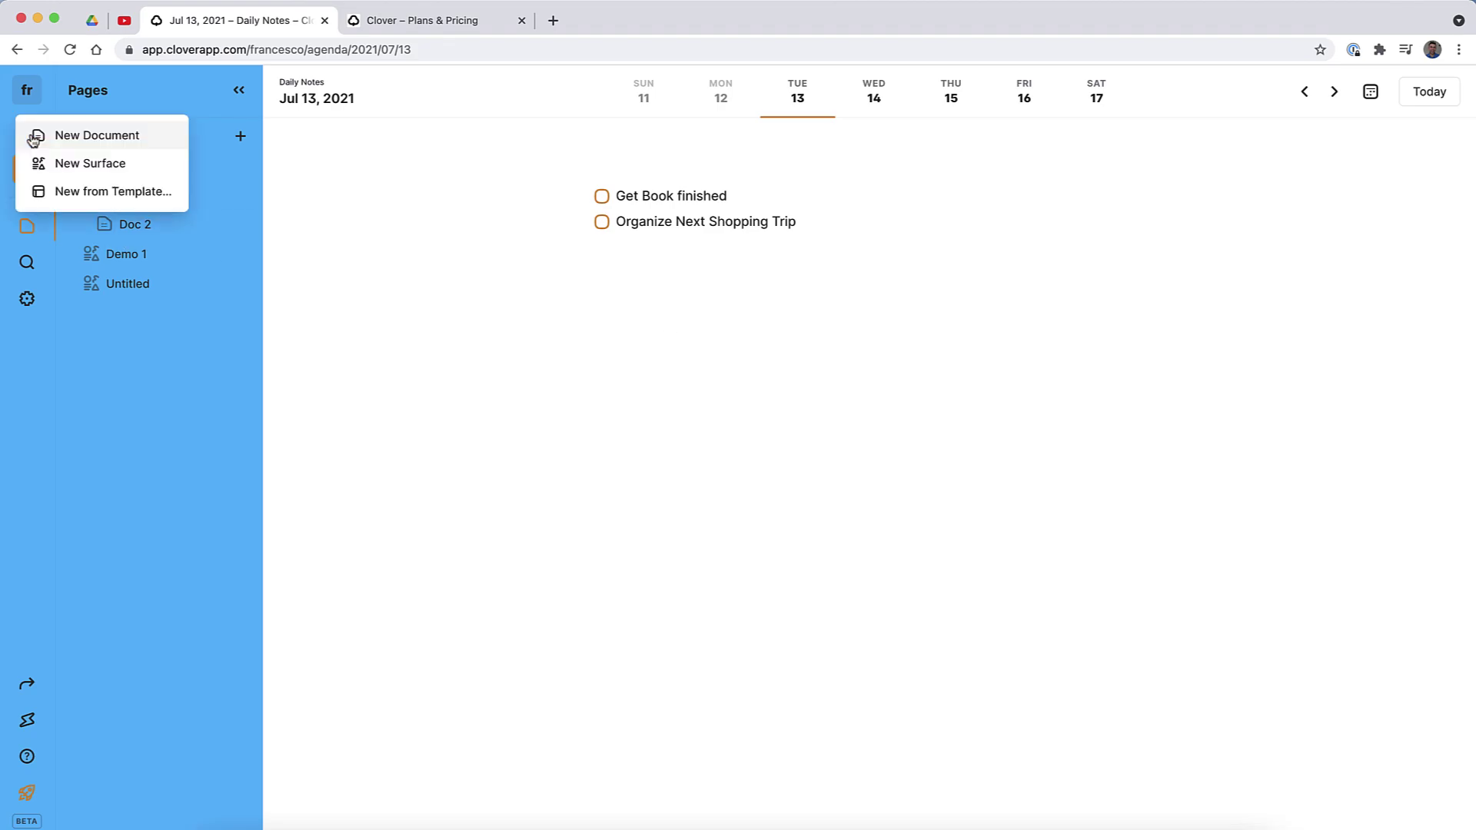
{"action": "left_click", "coordinate": [83, 162]}
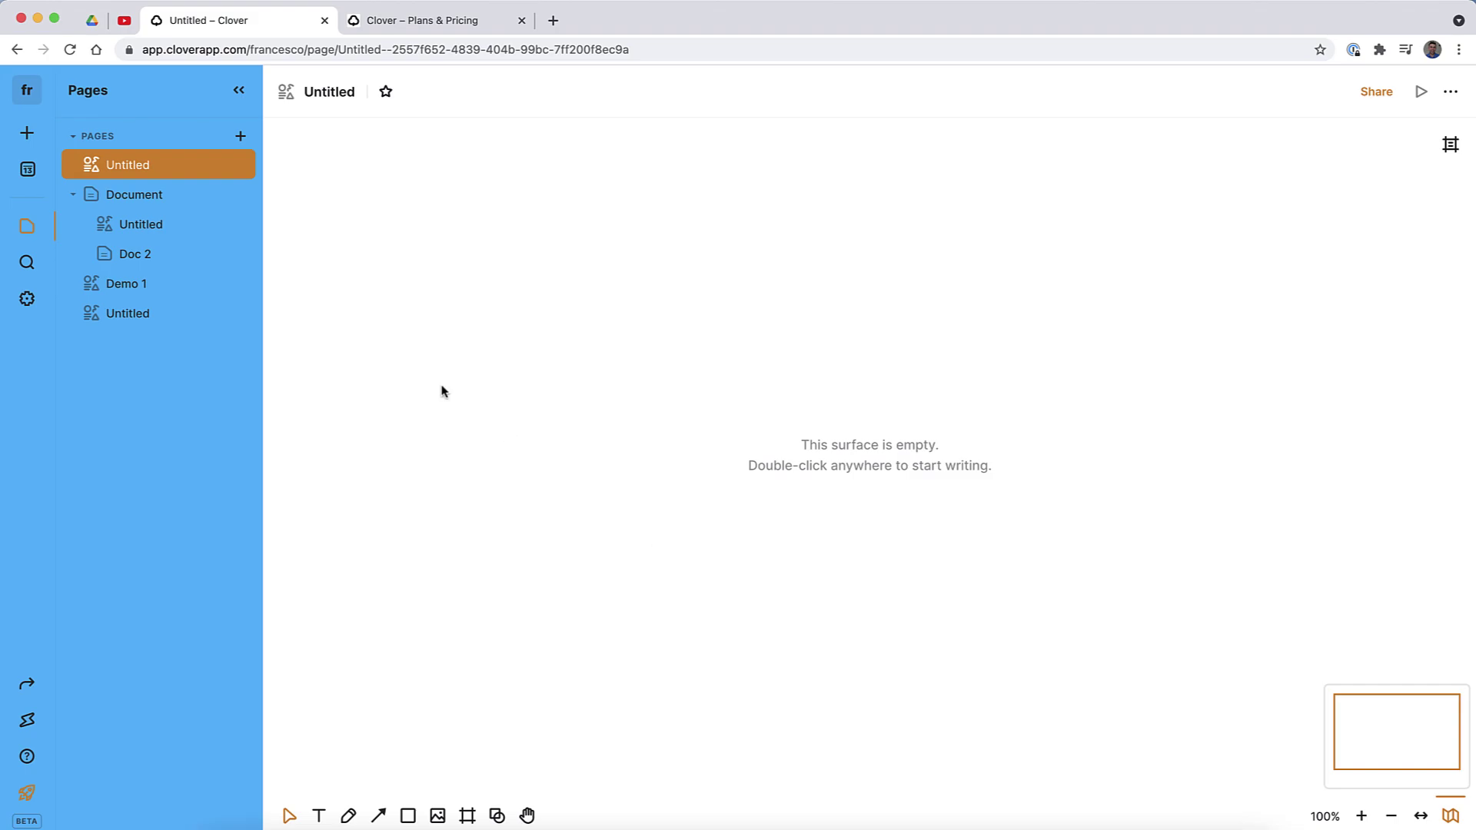
{"action": "left_click", "coordinate": [181, 205]}
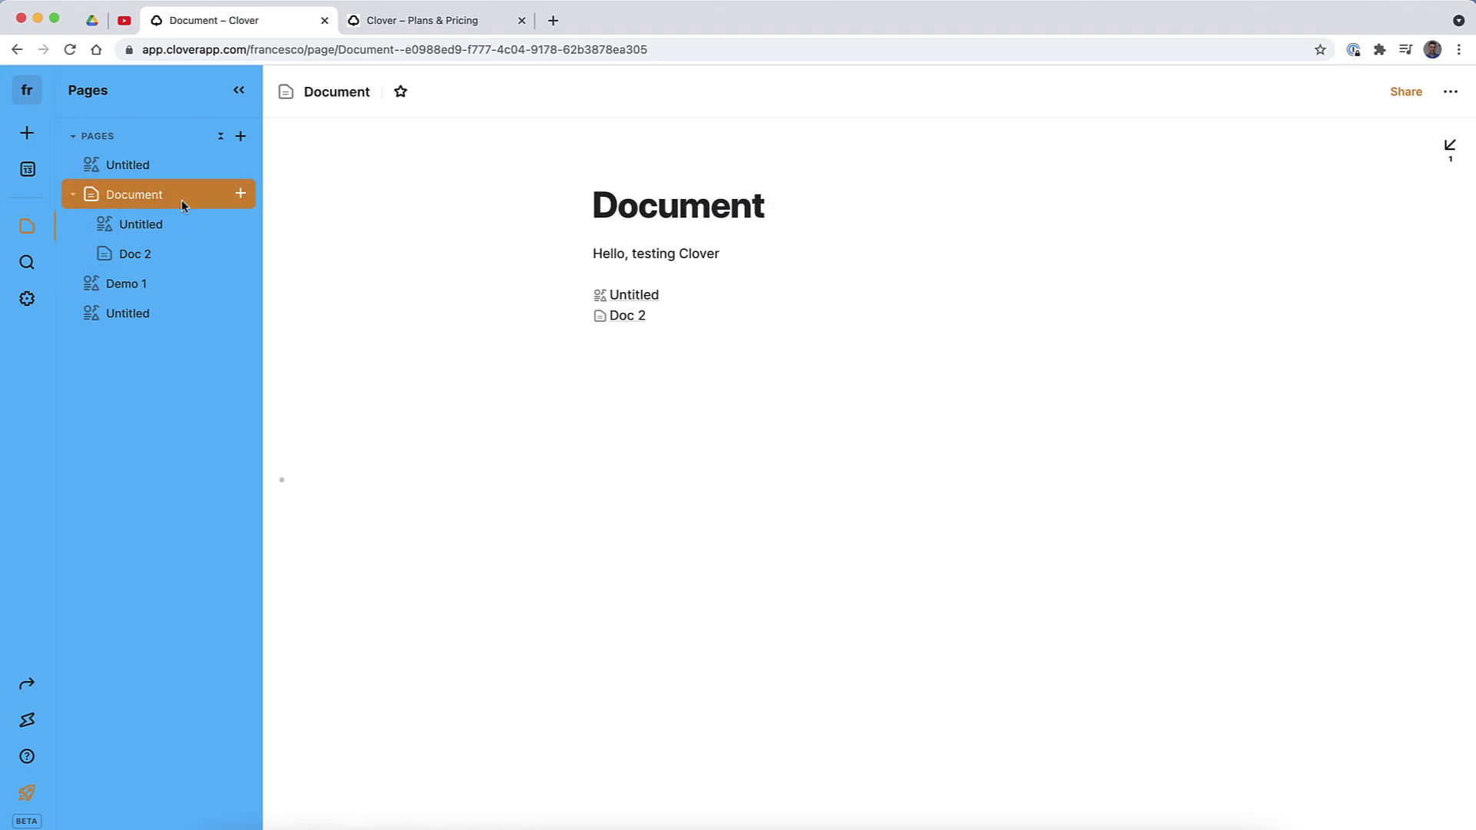
{"action": "left_click", "coordinate": [621, 382]}
Return to the Jul 13 daily note, dismiss Quick Add, and load the Clover homepage.
{"action": "left_click", "coordinate": [27, 169]}
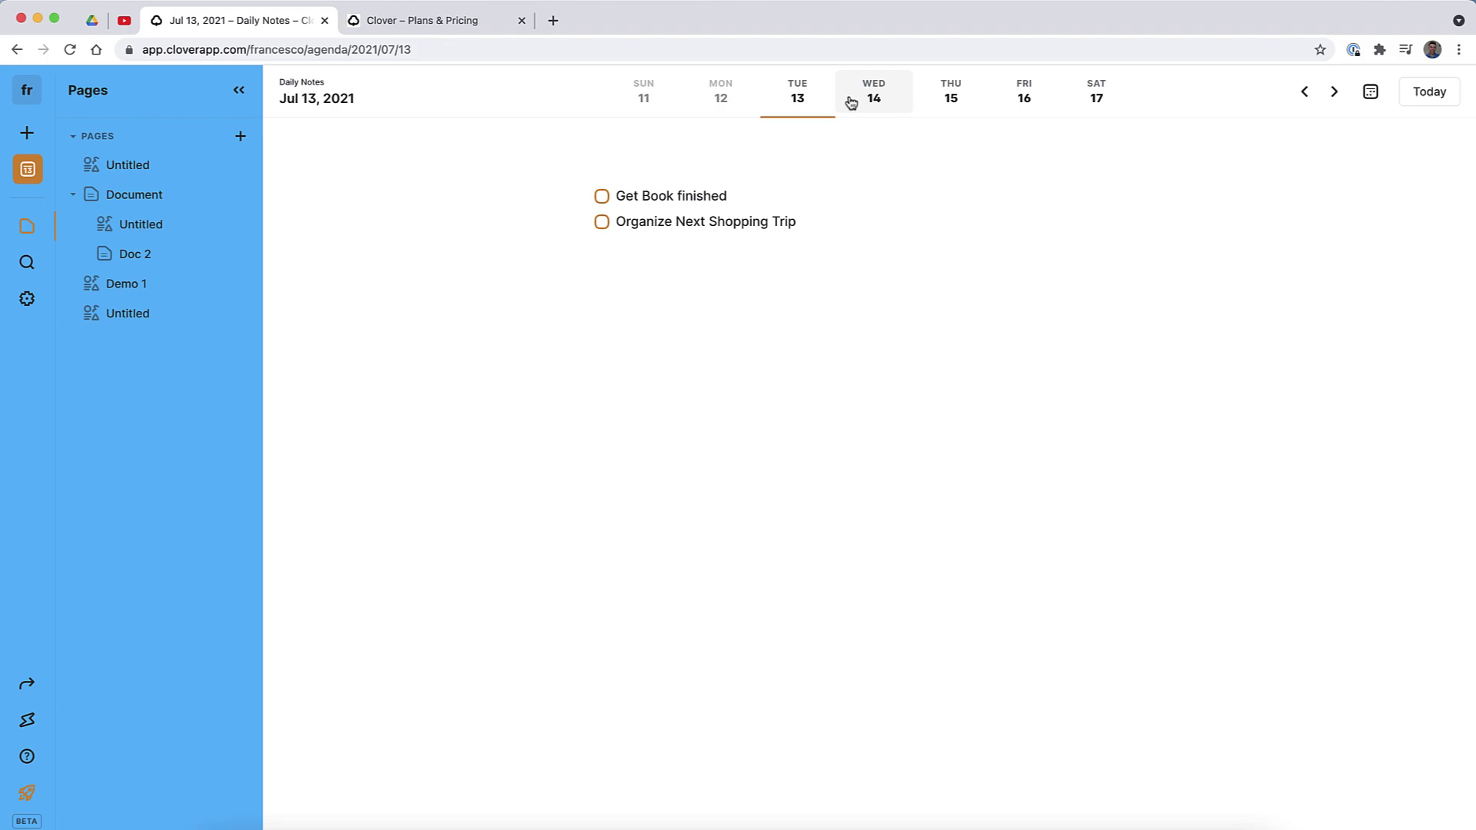
{"action": "left_click", "coordinate": [26, 720]}
{"action": "left_click", "coordinate": [851, 321]}
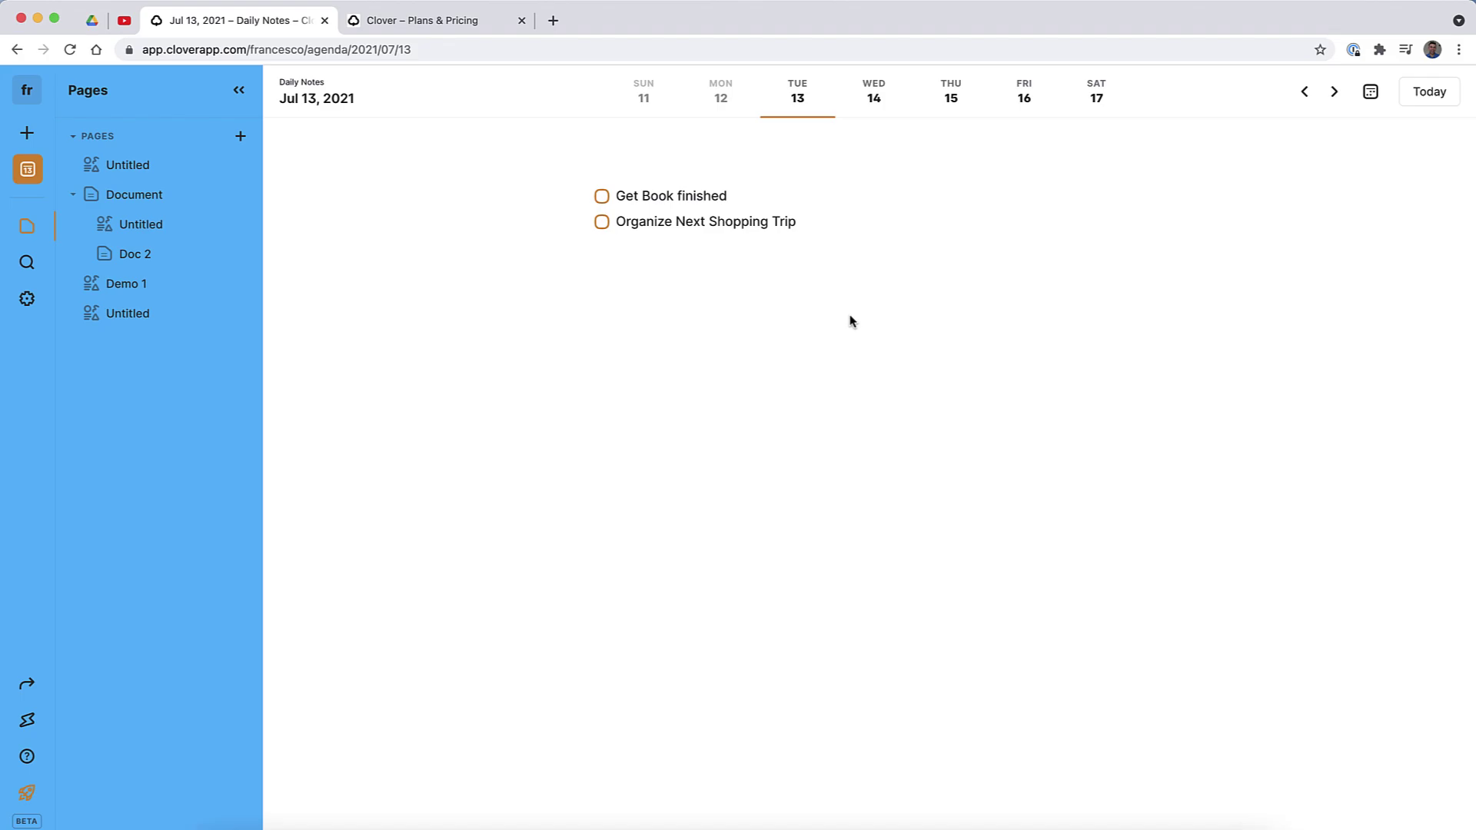
{"action": "left_click", "coordinate": [412, 22]}
{"action": "left_click", "coordinate": [130, 121]}
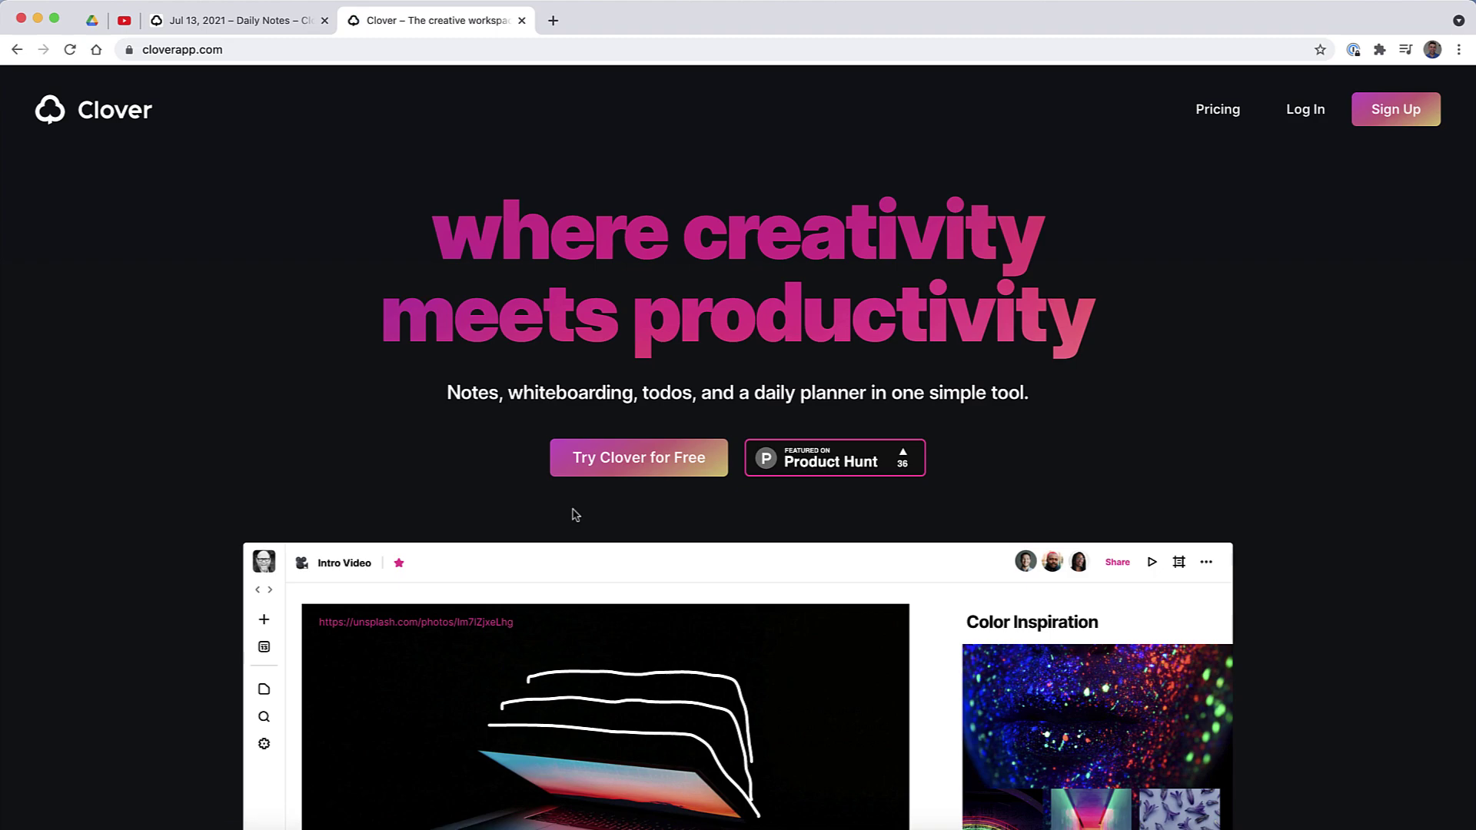
Scroll through the cloverapp.com homepage's notes, whiteboarding, todo and planner sections and back up.
{"action": "scroll", "coordinate": [572, 514], "scroll_direction": "down", "scroll_amount": 5}
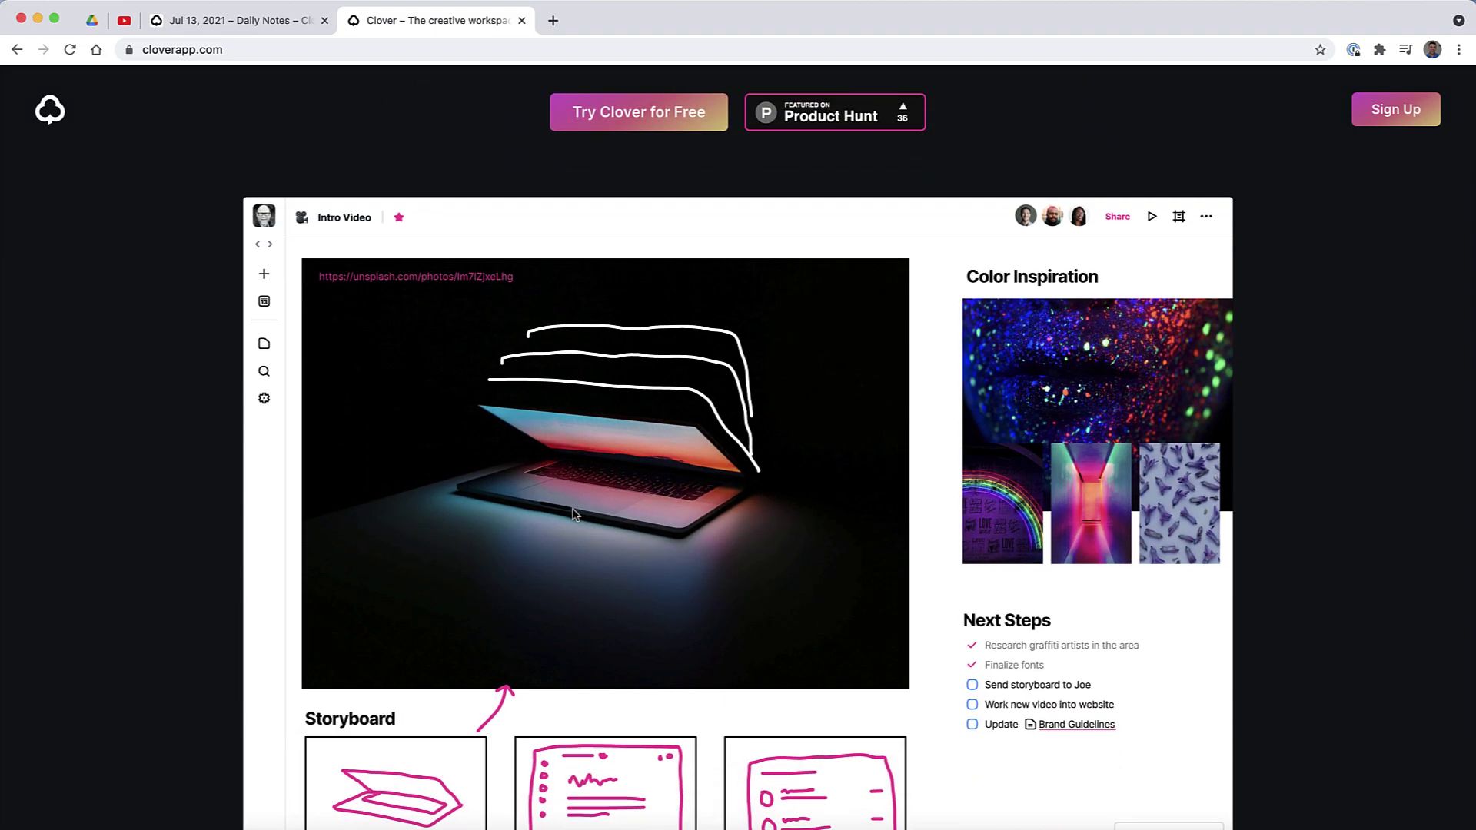
{"action": "scroll", "coordinate": [573, 515], "scroll_direction": "down", "scroll_amount": 2}
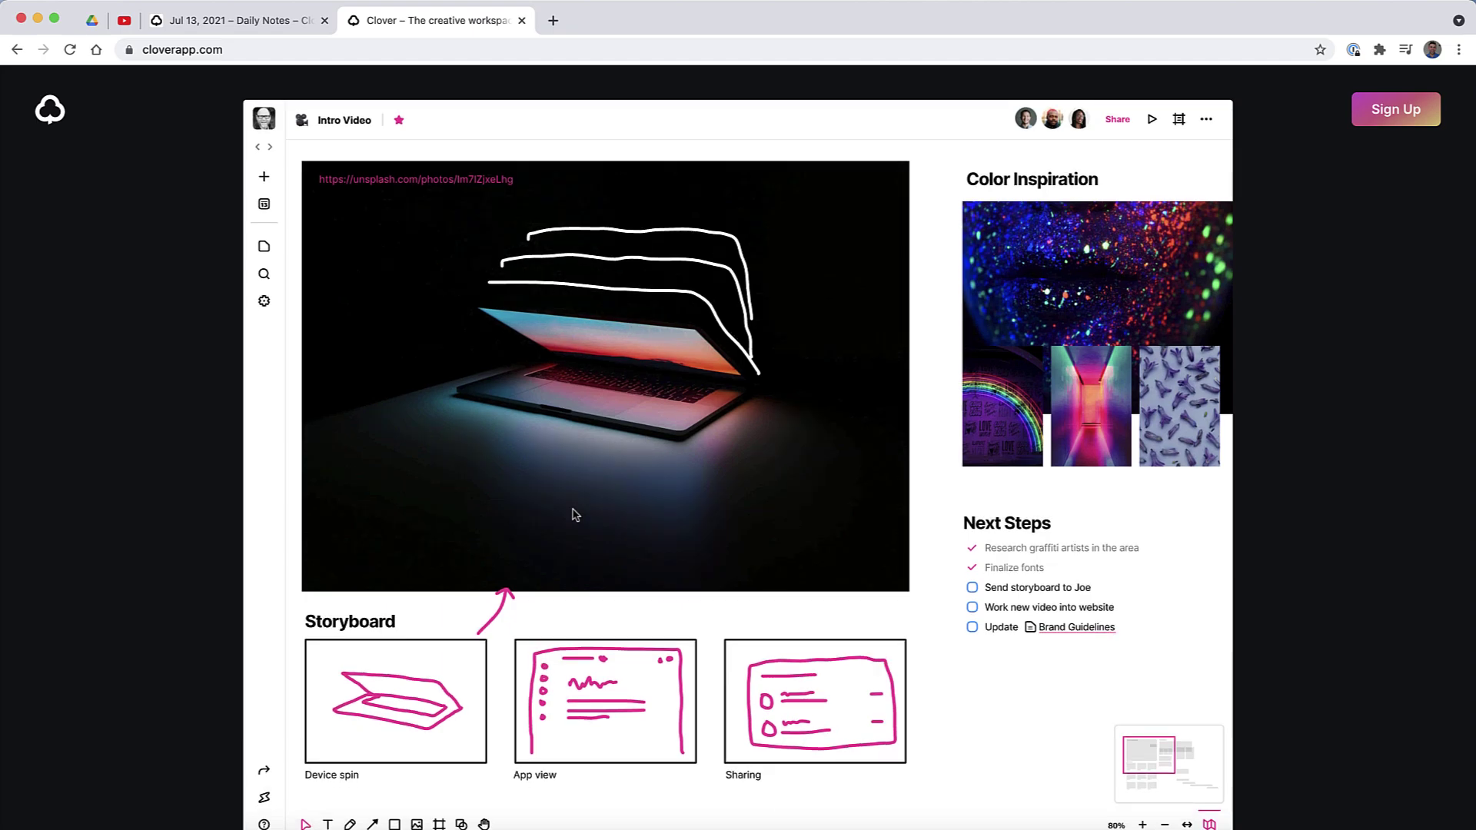
{"action": "scroll", "coordinate": [573, 515], "scroll_direction": "down", "scroll_amount": 6}
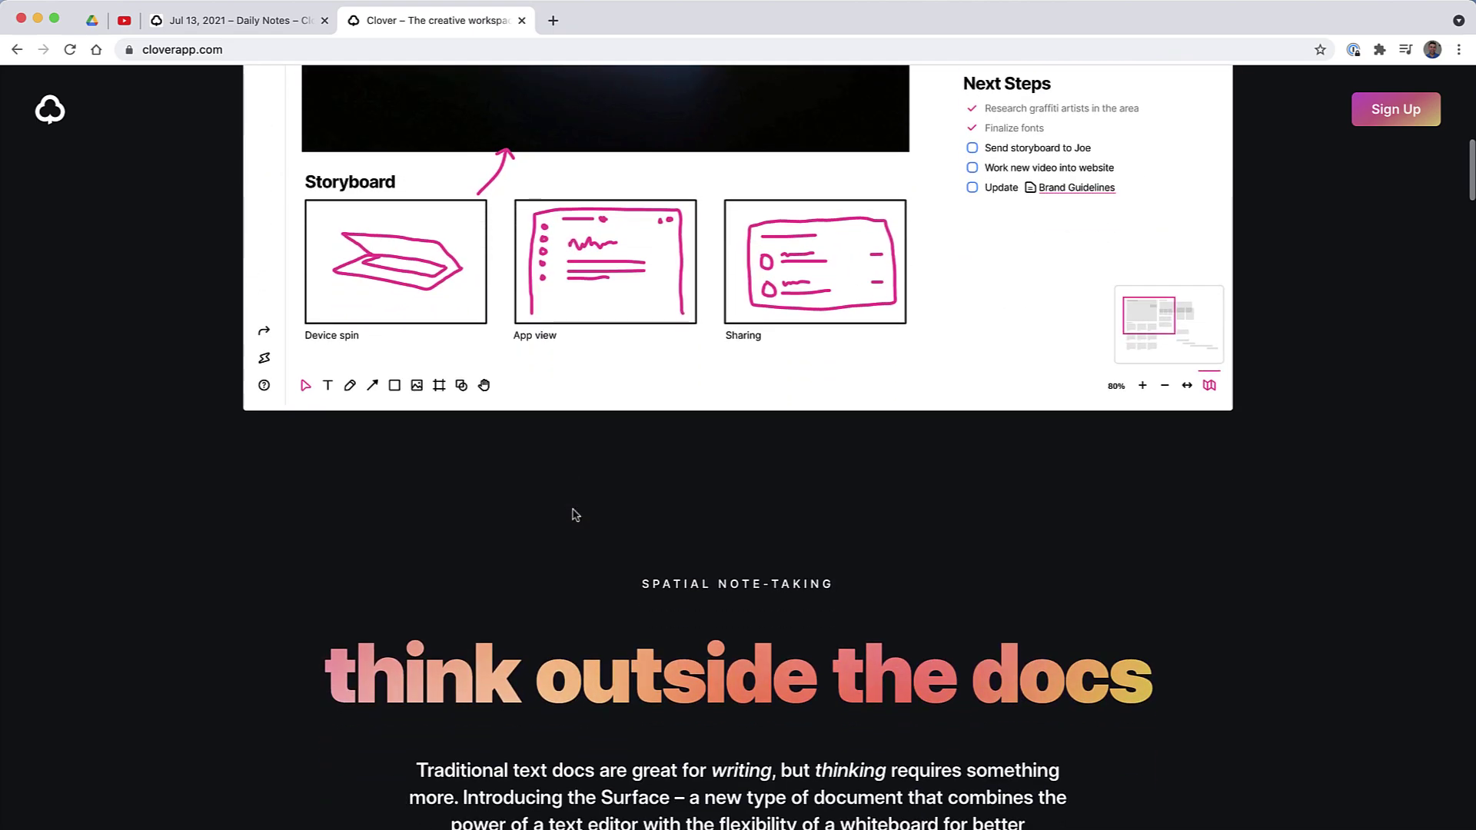
{"action": "scroll", "coordinate": [573, 514], "scroll_direction": "down", "scroll_amount": 10}
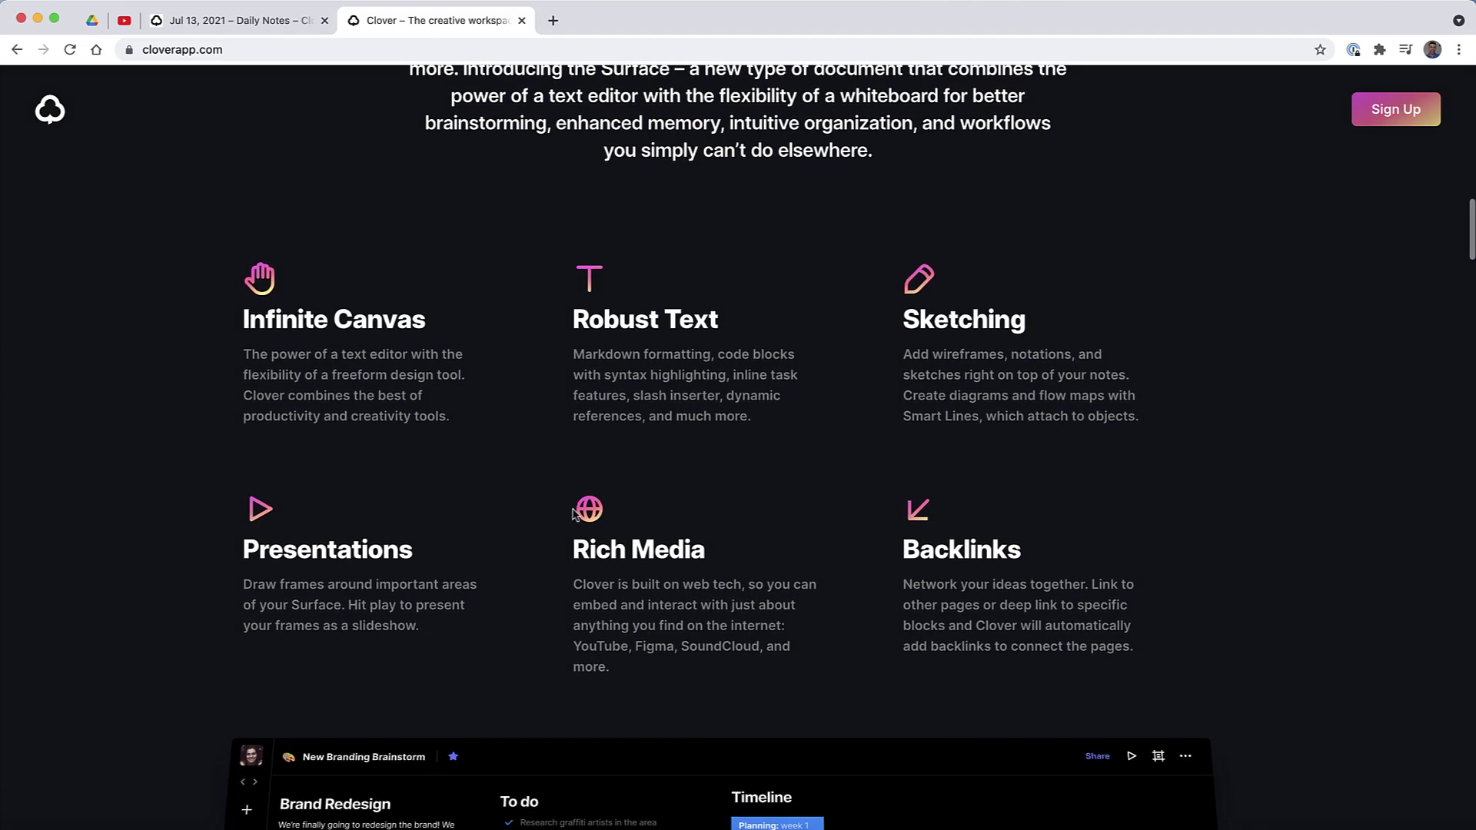
{"action": "scroll", "coordinate": [573, 515], "scroll_direction": "down", "scroll_amount": 6}
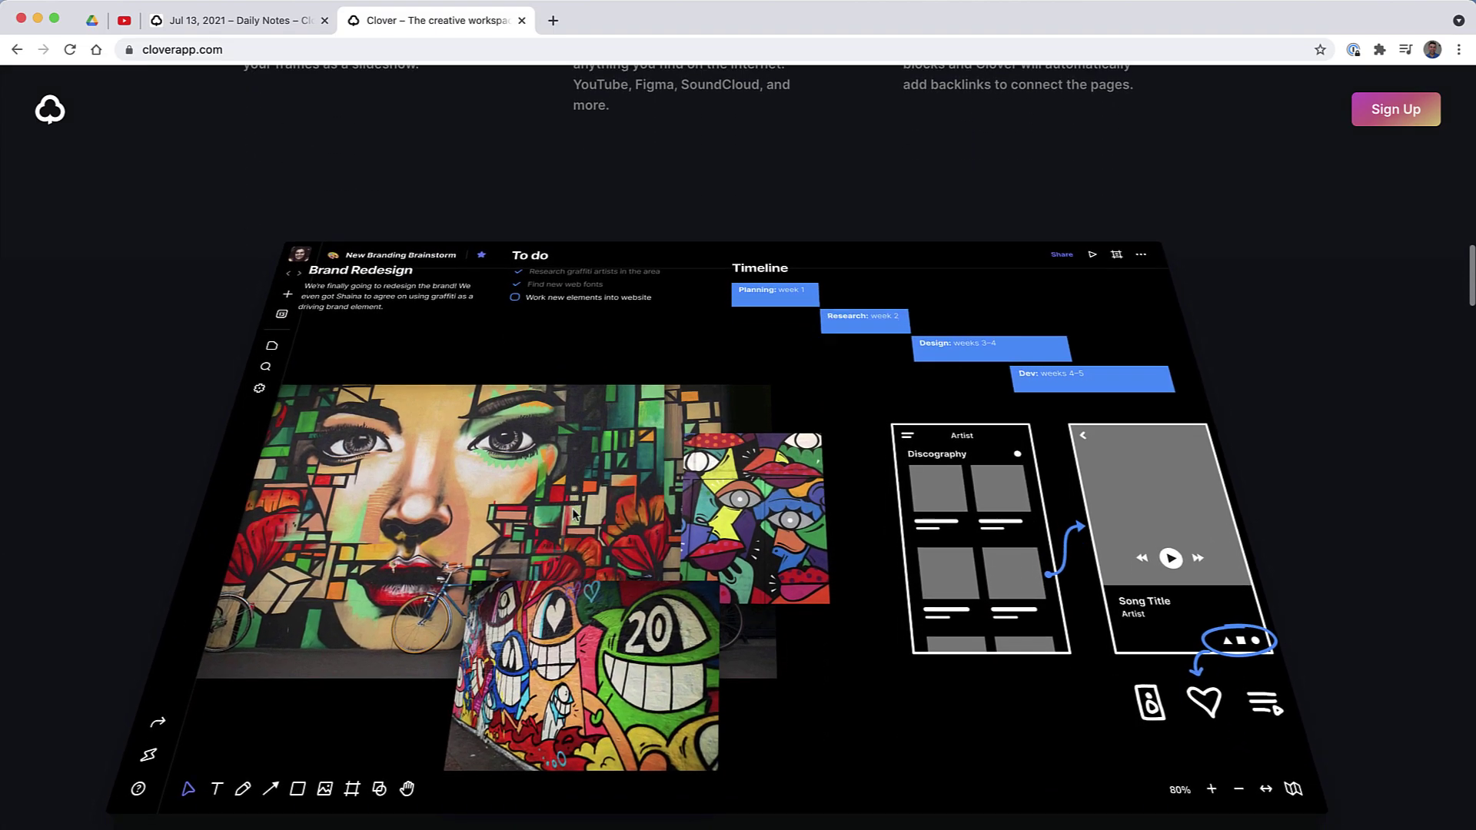
{"action": "scroll", "coordinate": [573, 514], "scroll_direction": "down", "scroll_amount": 1}
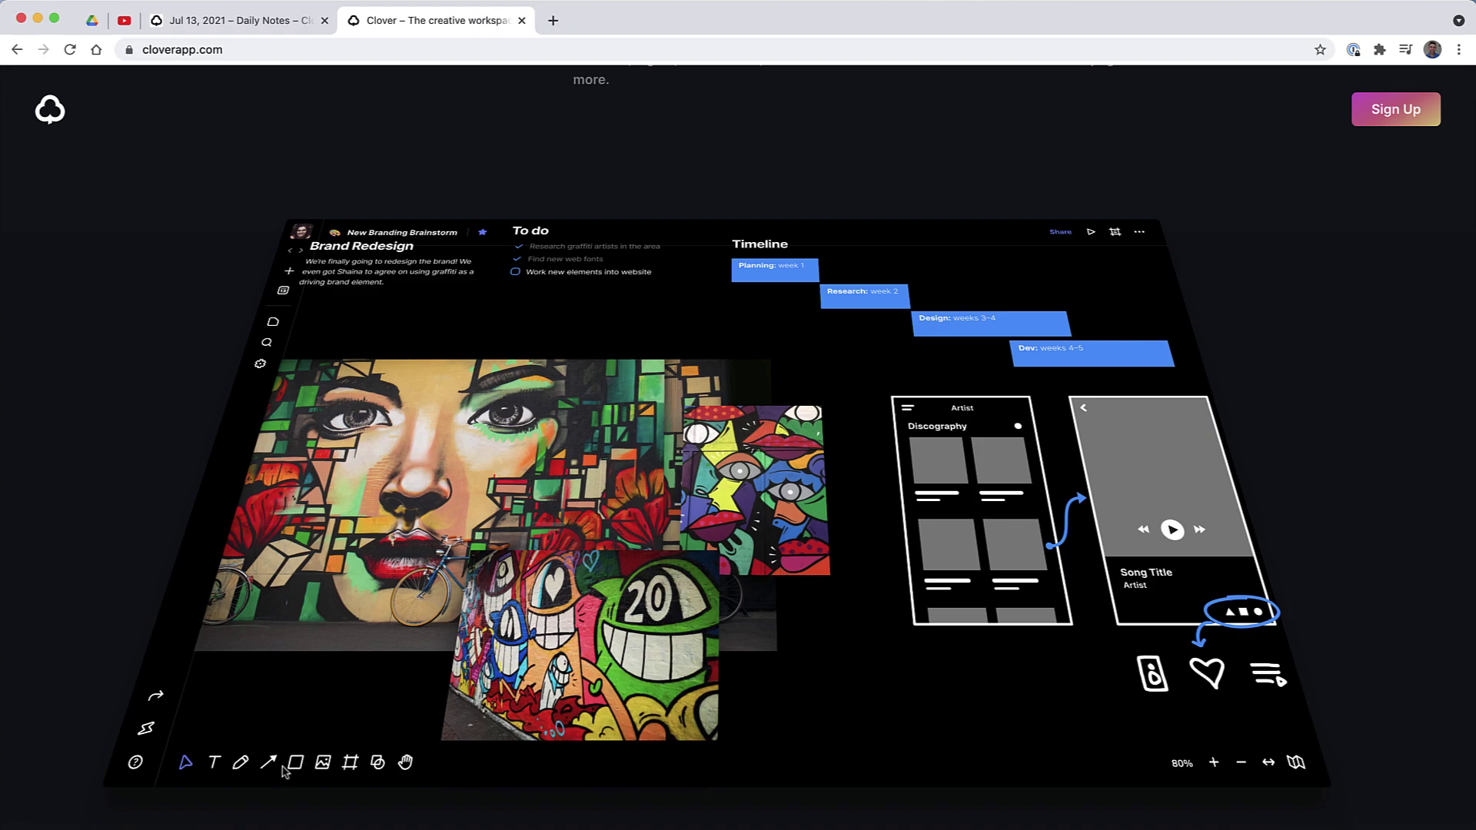
{"action": "scroll", "coordinate": [735, 472], "scroll_direction": "down", "scroll_amount": 1}
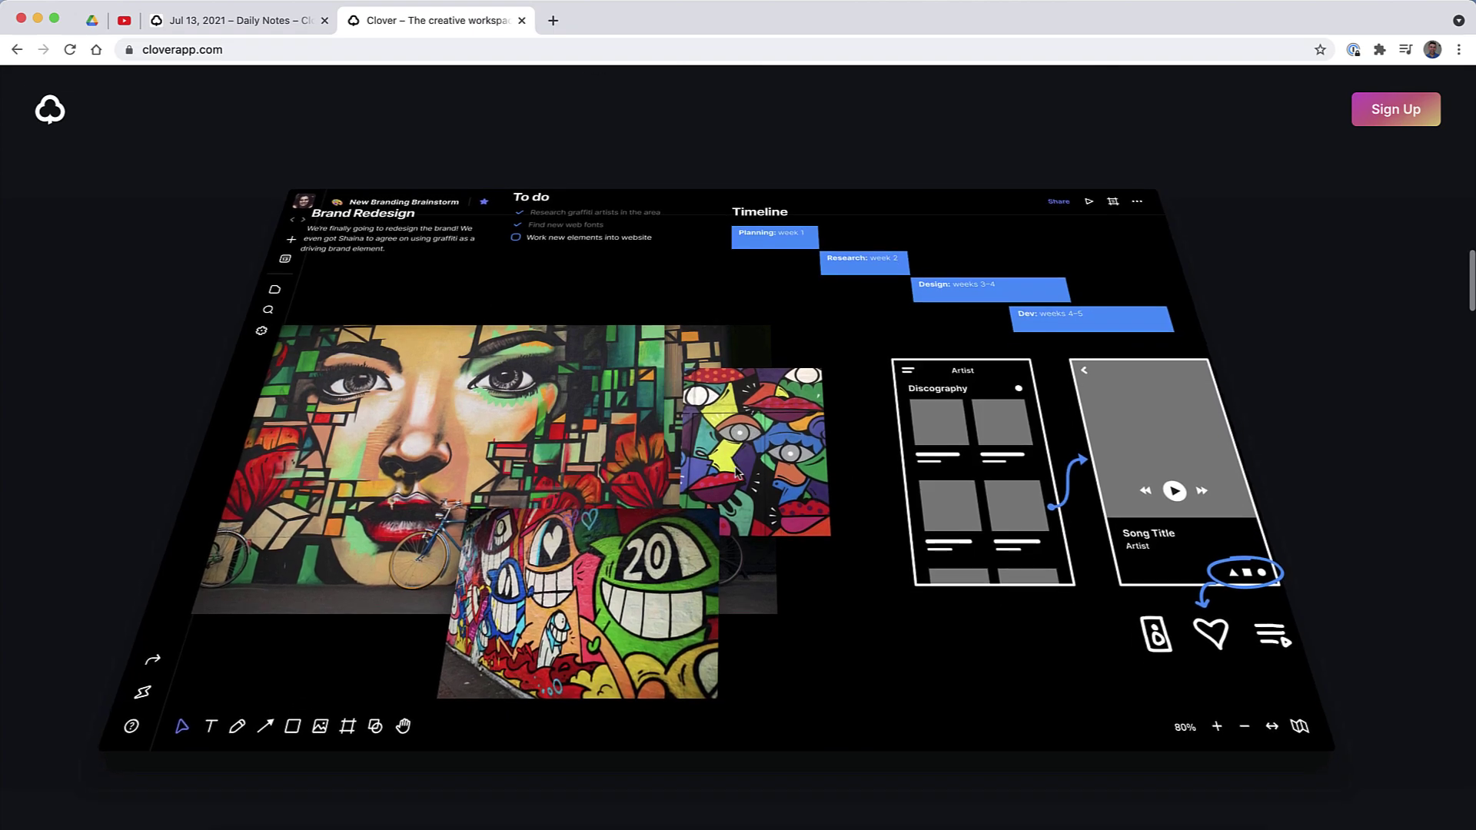
{"action": "scroll", "coordinate": [735, 472], "scroll_direction": "down", "scroll_amount": 2}
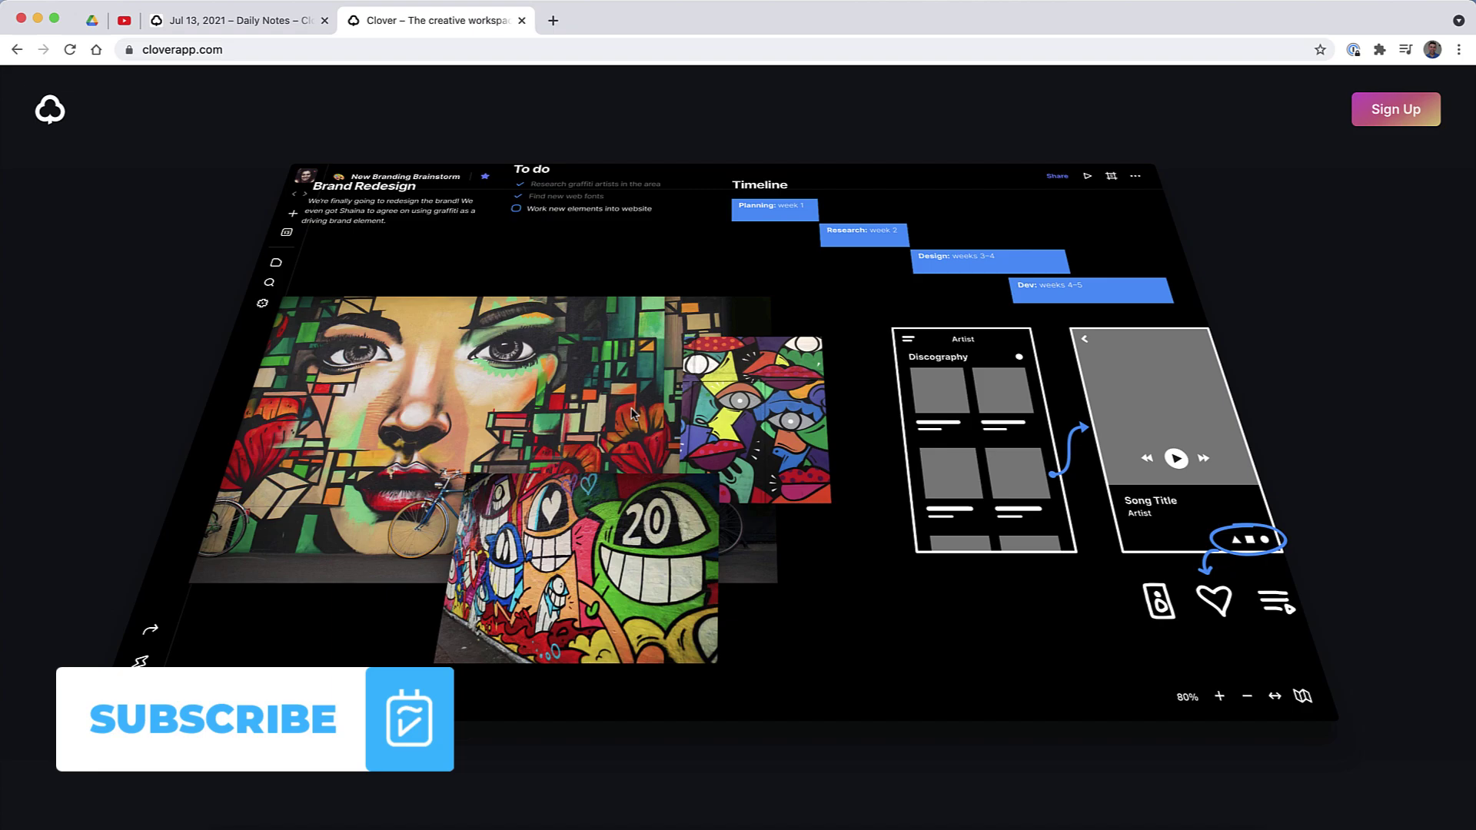
{"action": "scroll", "coordinate": [631, 414], "scroll_direction": "down", "scroll_amount": 15}
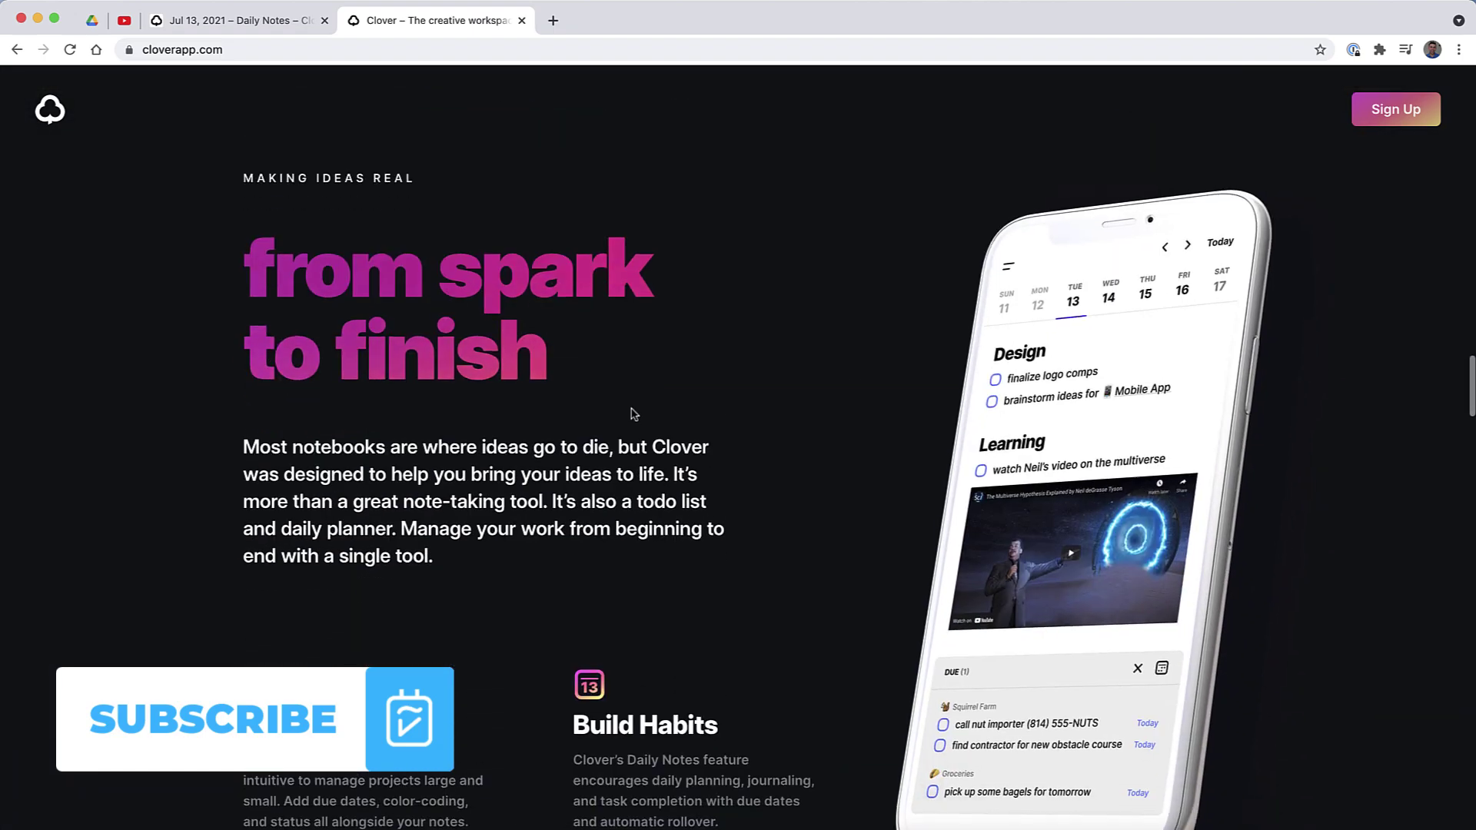
{"action": "scroll", "coordinate": [631, 413], "scroll_direction": "down", "scroll_amount": 10}
{"action": "scroll", "coordinate": [629, 408], "scroll_direction": "up", "scroll_amount": 6}
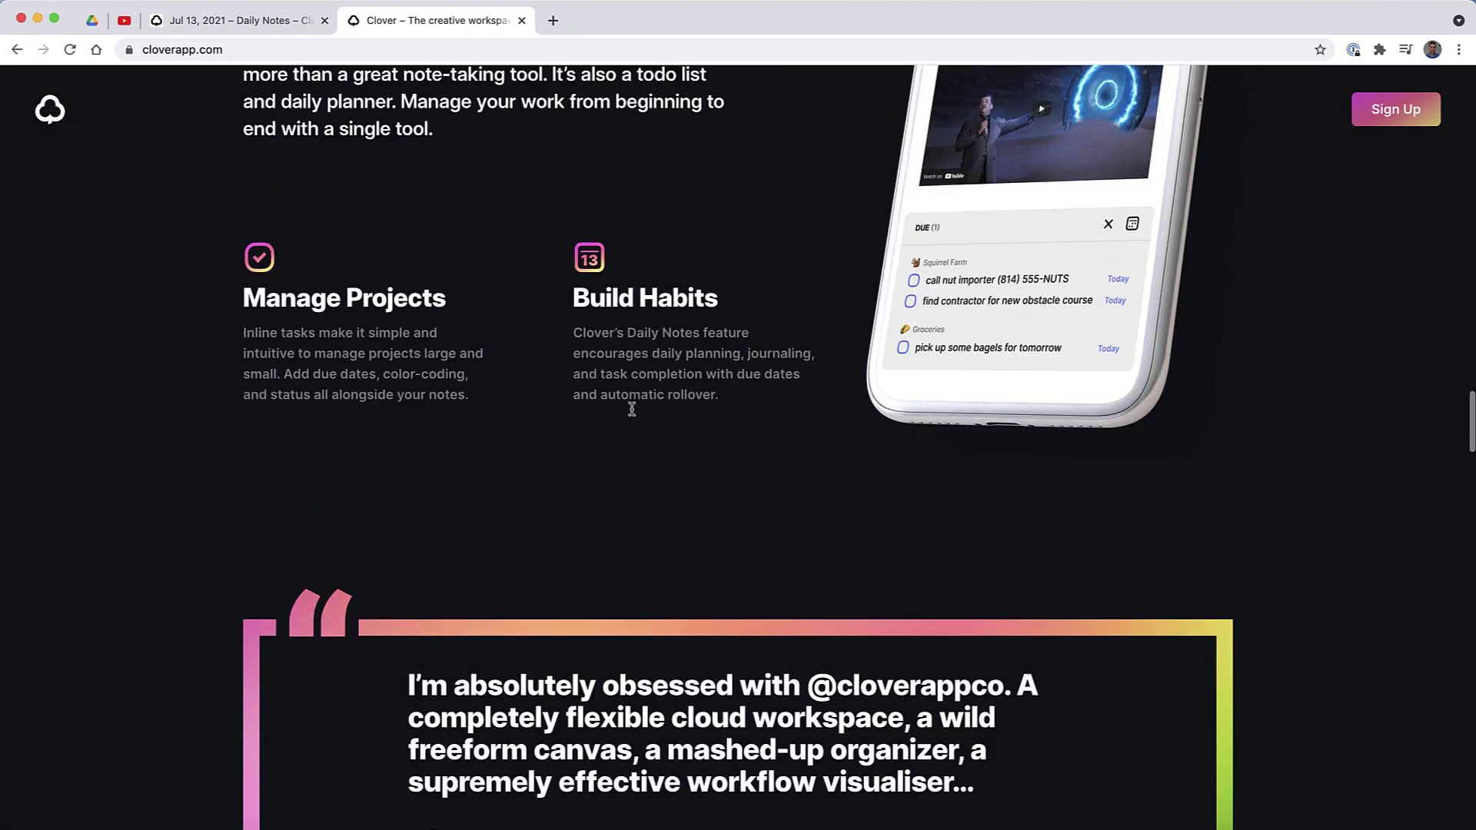
{"action": "scroll", "coordinate": [632, 408], "scroll_direction": "down", "scroll_amount": 10}
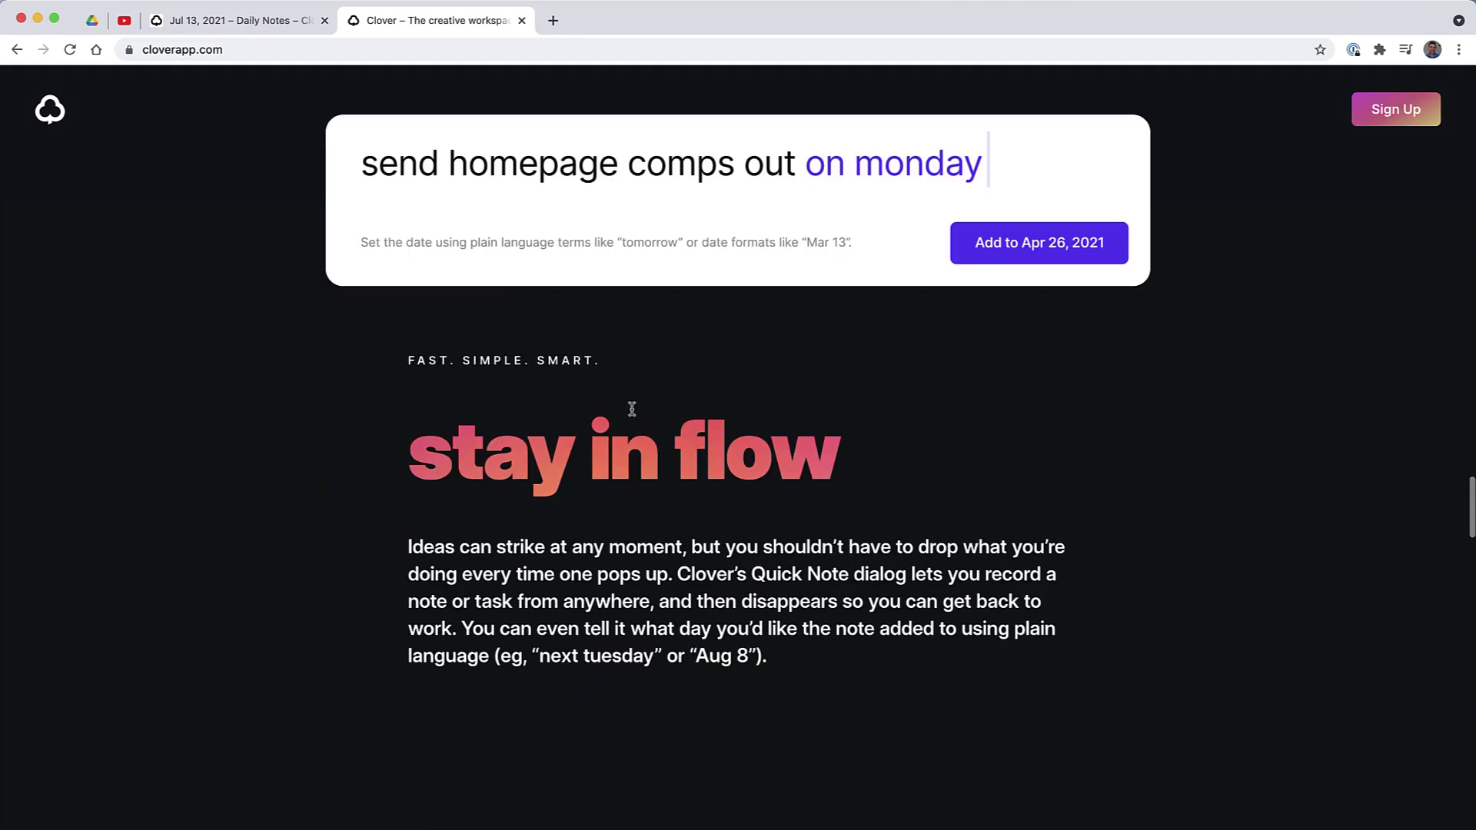
{"action": "scroll", "coordinate": [632, 409], "scroll_direction": "down", "scroll_amount": 10}
{"action": "scroll", "coordinate": [632, 408], "scroll_direction": "down", "scroll_amount": 8}
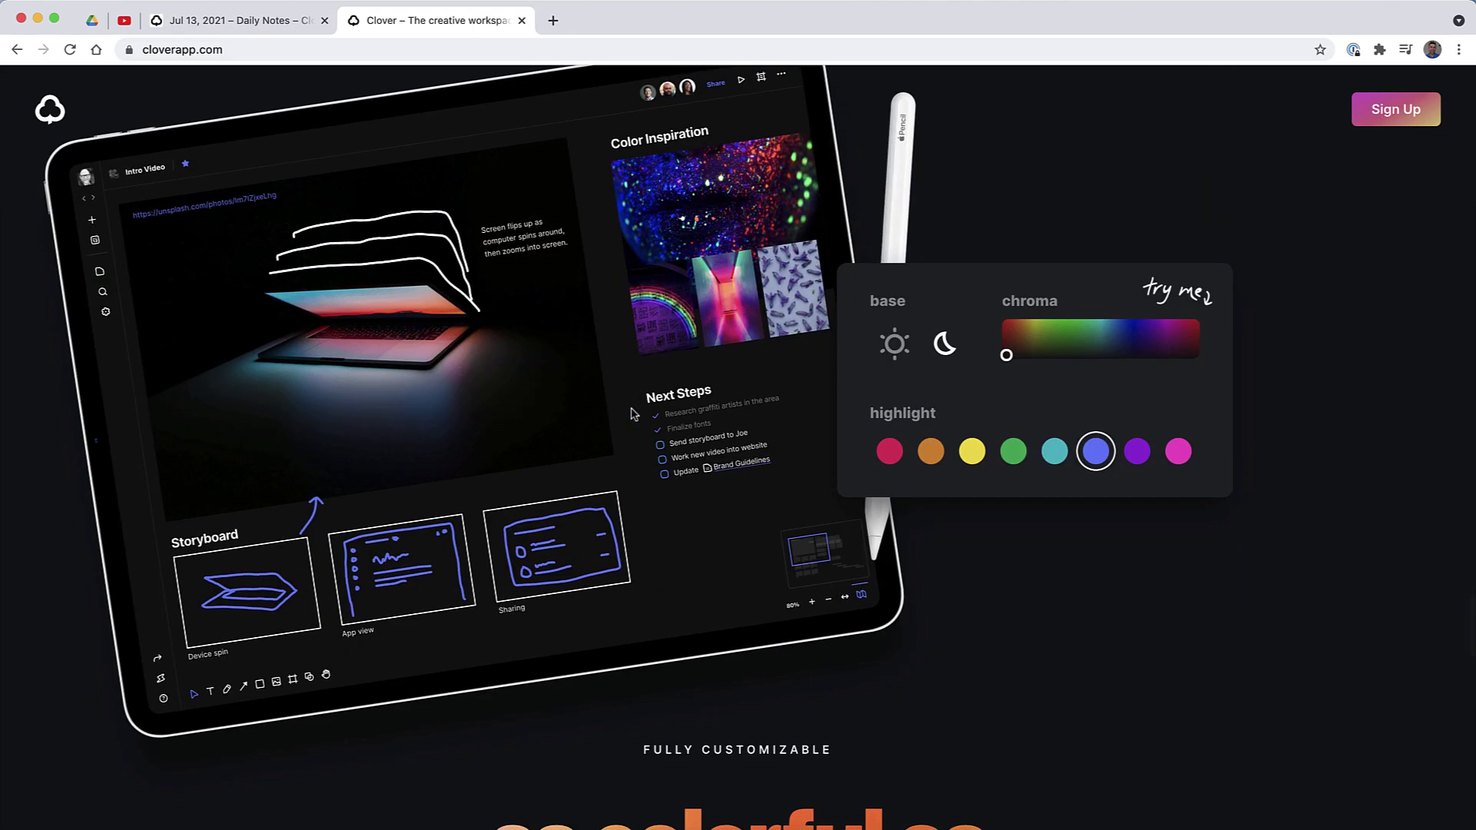
{"action": "scroll", "coordinate": [632, 413], "scroll_direction": "down", "scroll_amount": 10}
{"action": "scroll", "coordinate": [630, 415], "scroll_direction": "down", "scroll_amount": 6}
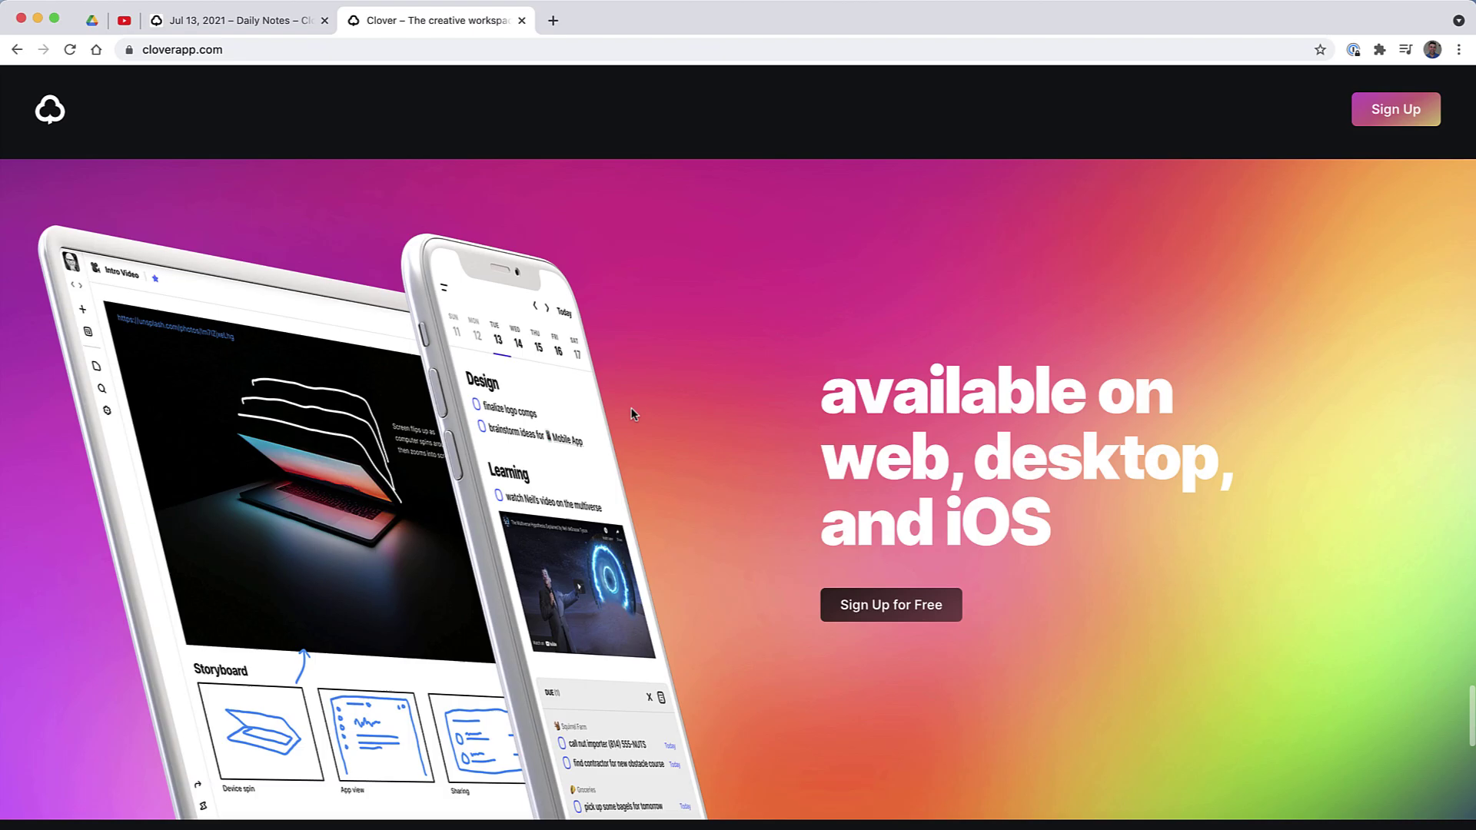
{"action": "scroll", "coordinate": [632, 414], "scroll_direction": "down", "scroll_amount": 6}
{"action": "scroll", "coordinate": [632, 413], "scroll_direction": "up", "scroll_amount": 15}
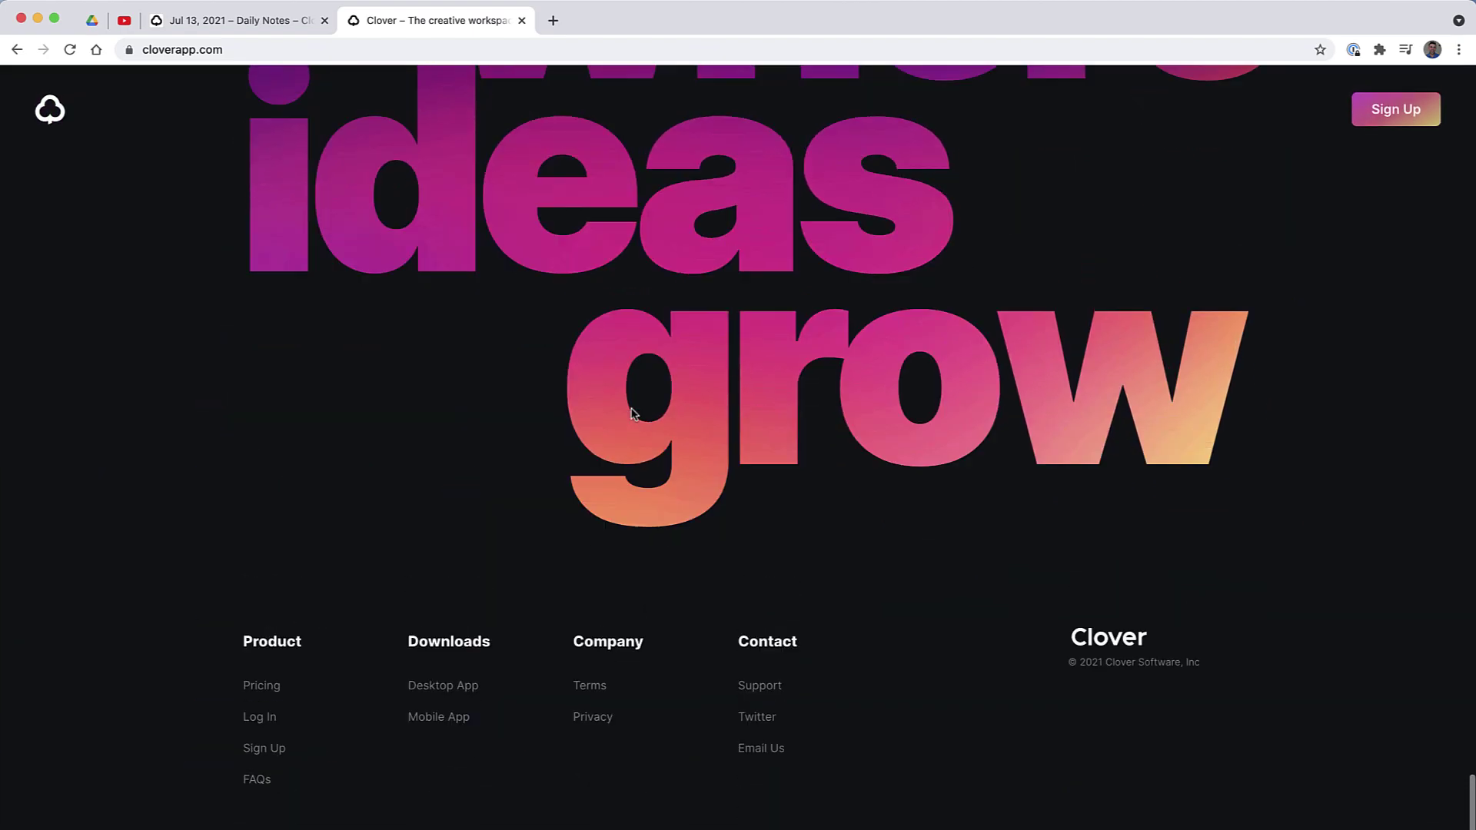
{"action": "scroll", "coordinate": [632, 412], "scroll_direction": "up", "scroll_amount": 20}
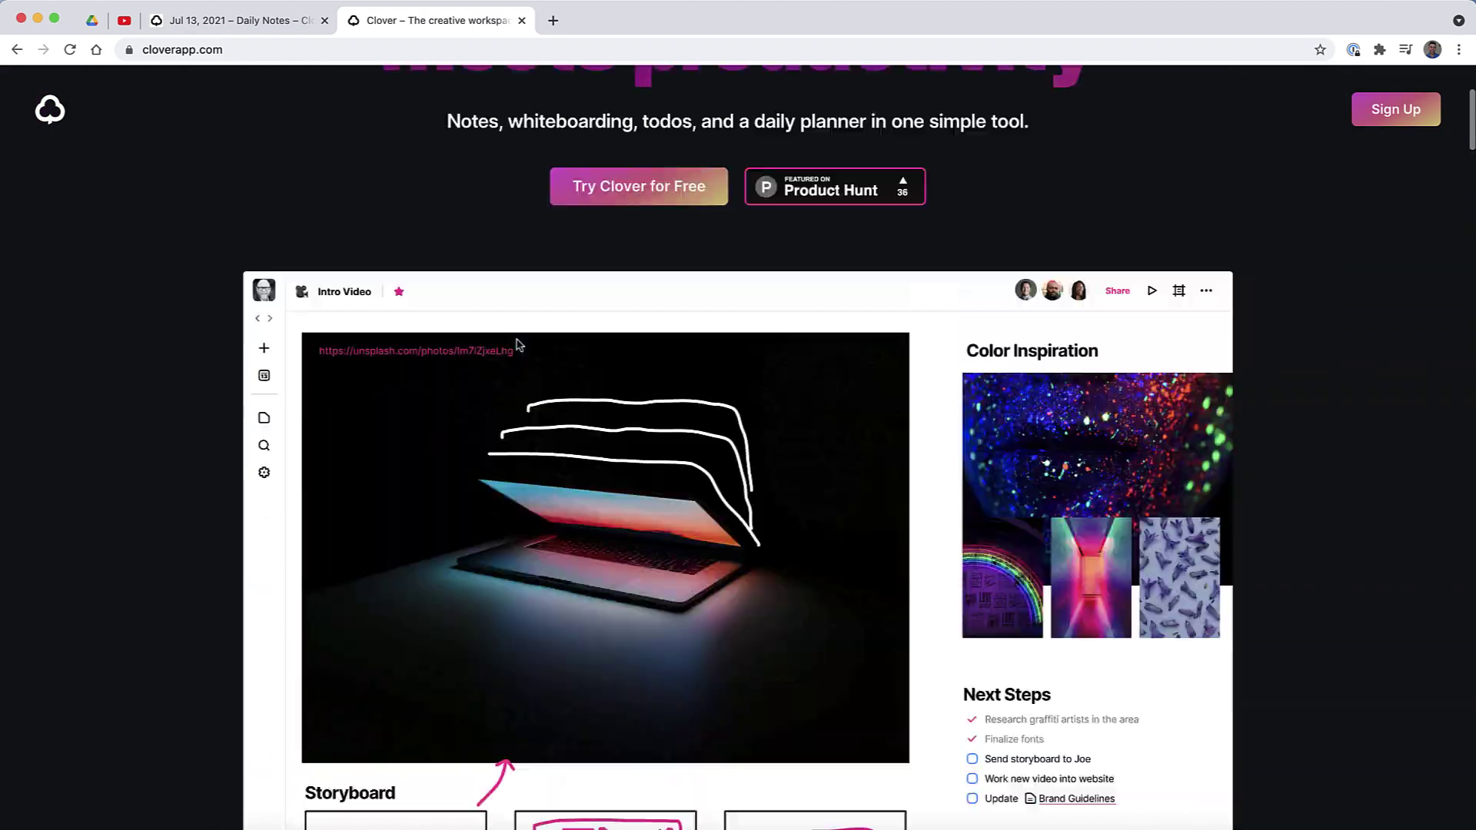